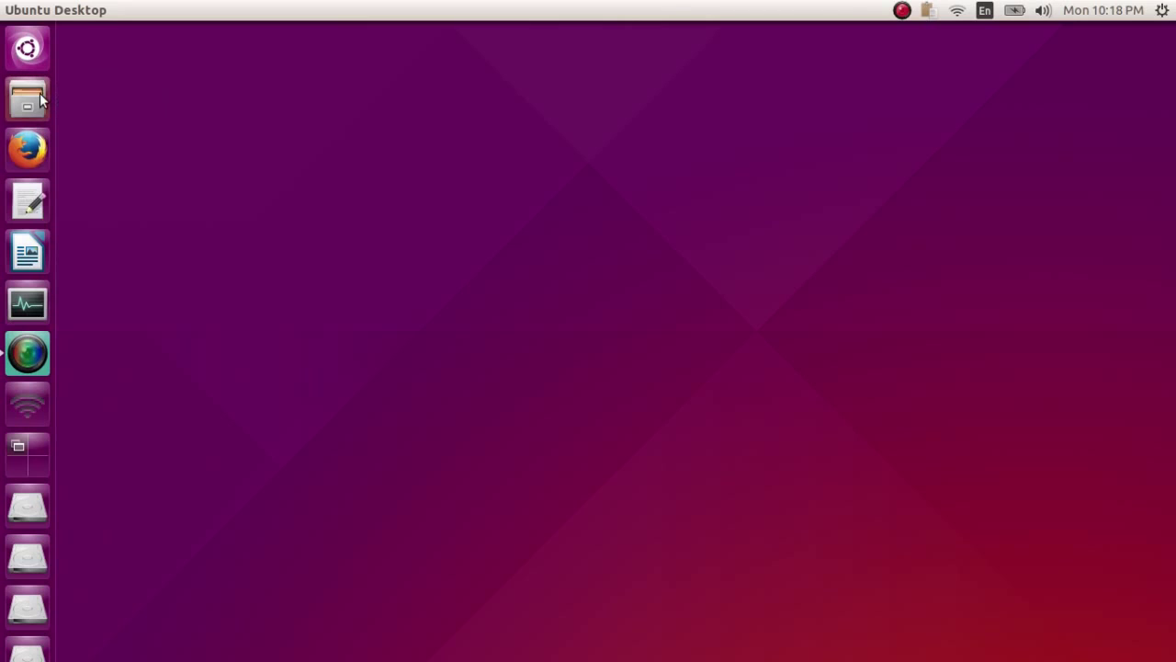
Look through the file manager's file, editing and view commands in the Home folder, and close its window.
left_click_drag(404, 39, 504, 84)
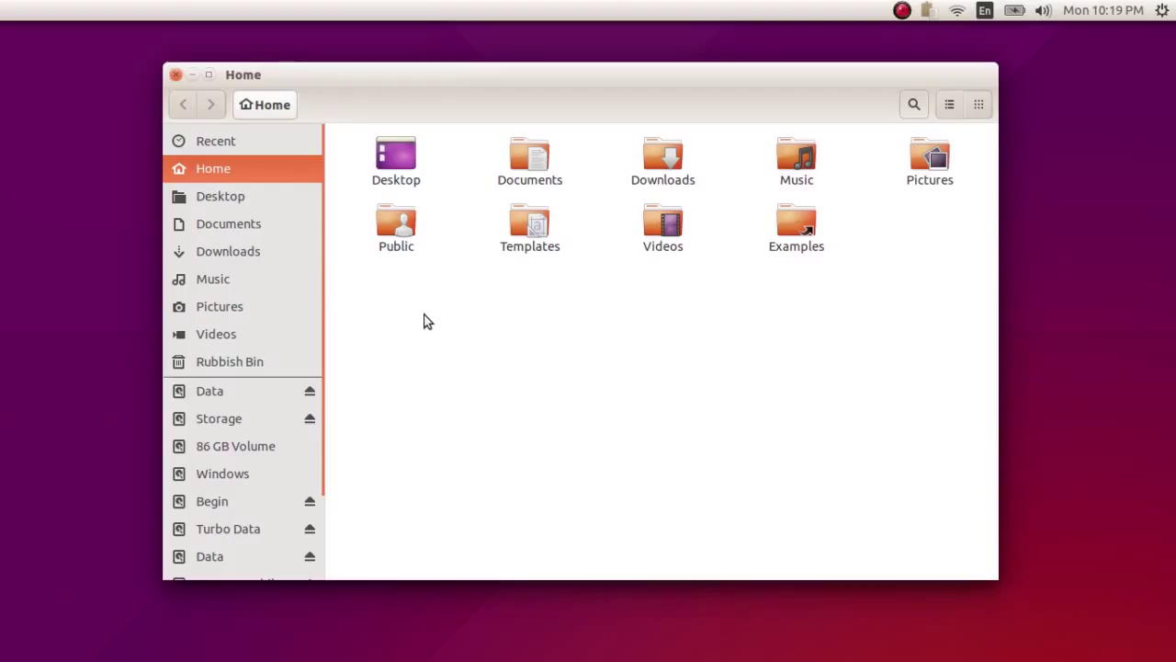
left_click(268, 77)
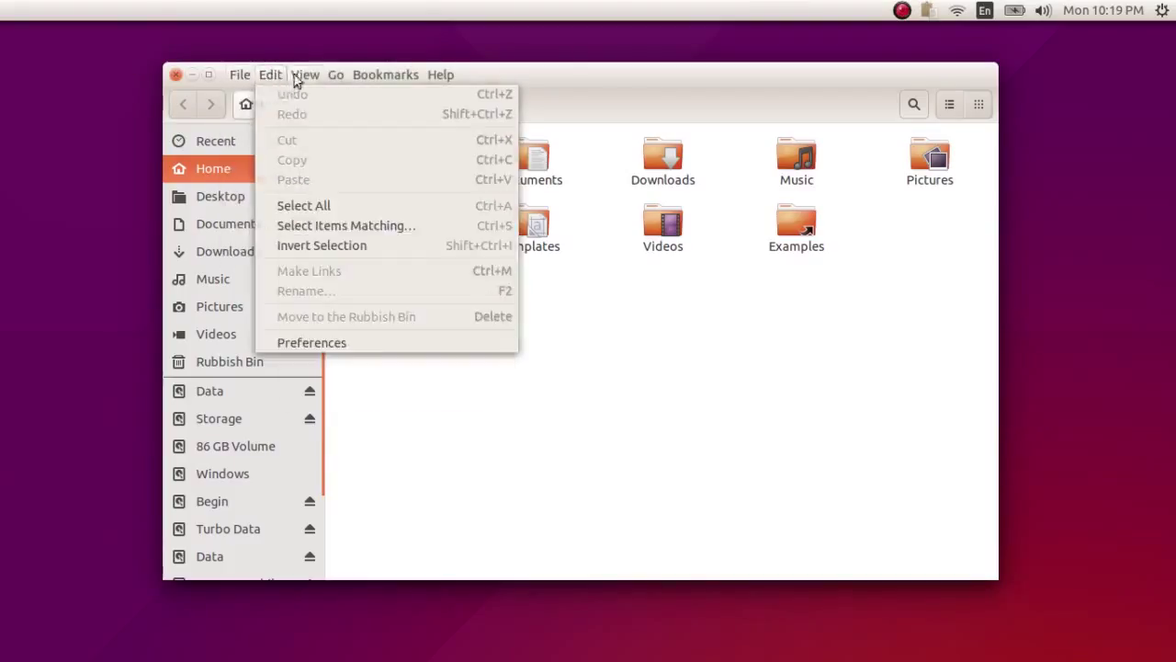
mouse_move(321, 82)
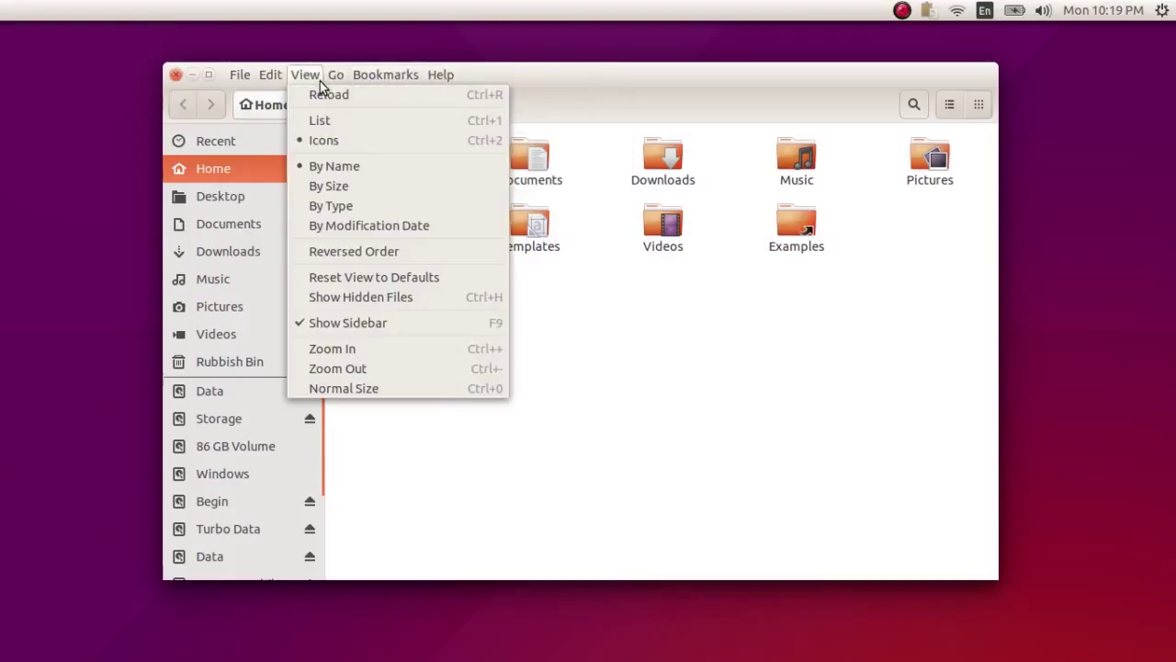
left_click(235, 73)
left_click(177, 75)
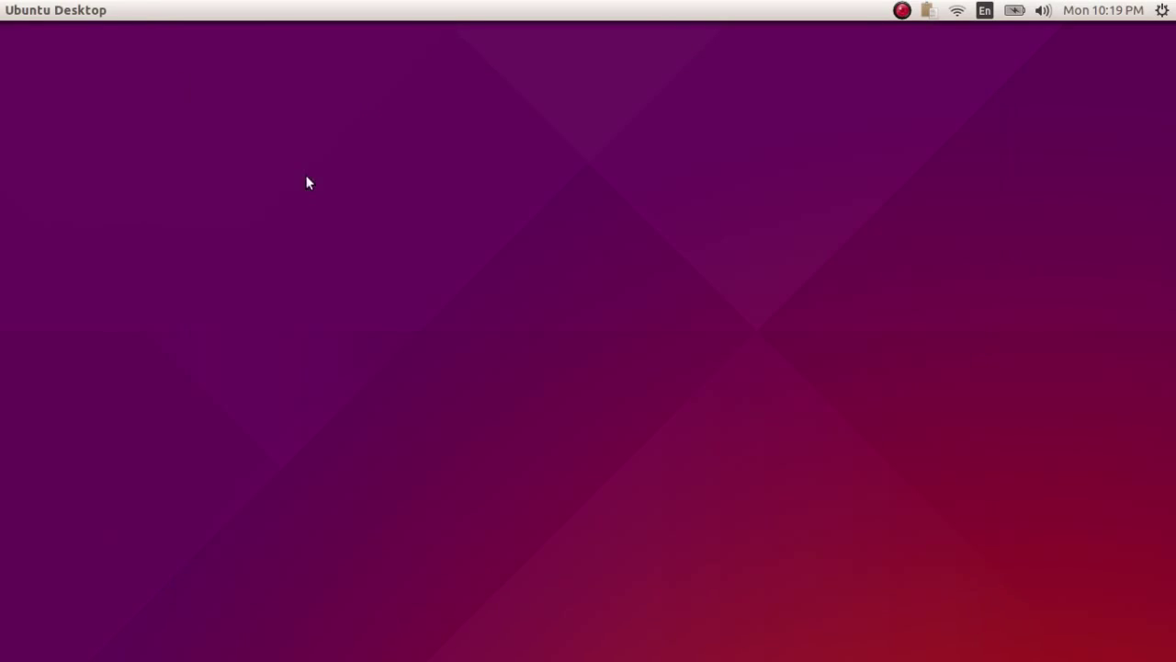
Launch Contacts from the installed applications, bring its setup window to the middle of the desktop to view the options, and close it.
mouse_move(2, 312)
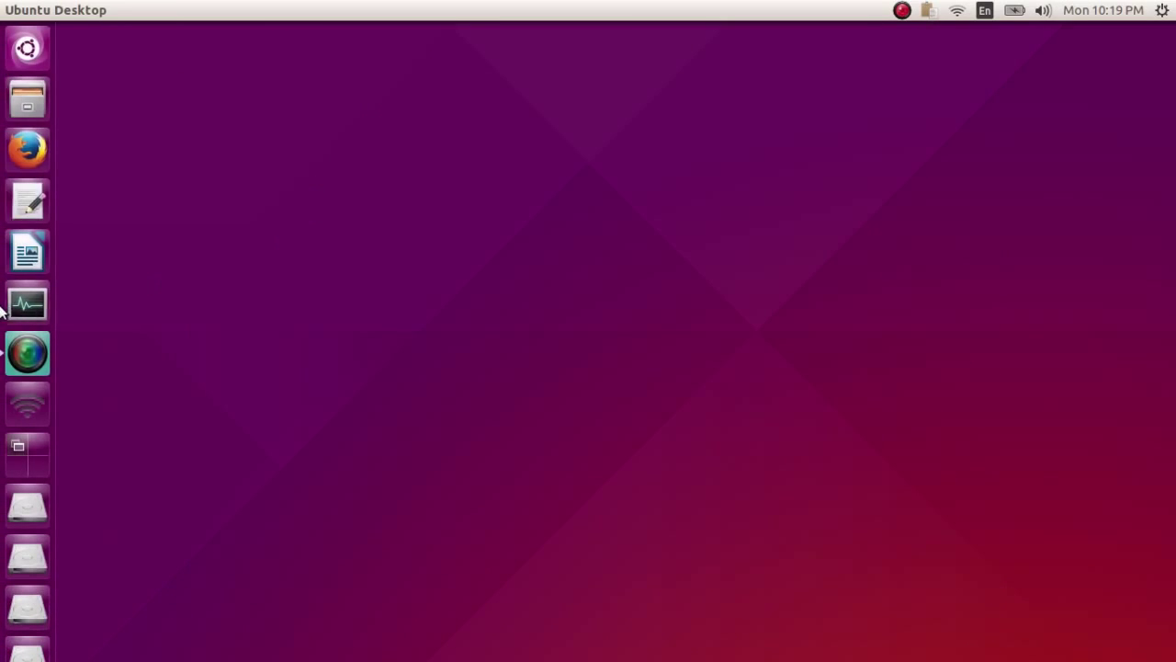
left_click(11, 57)
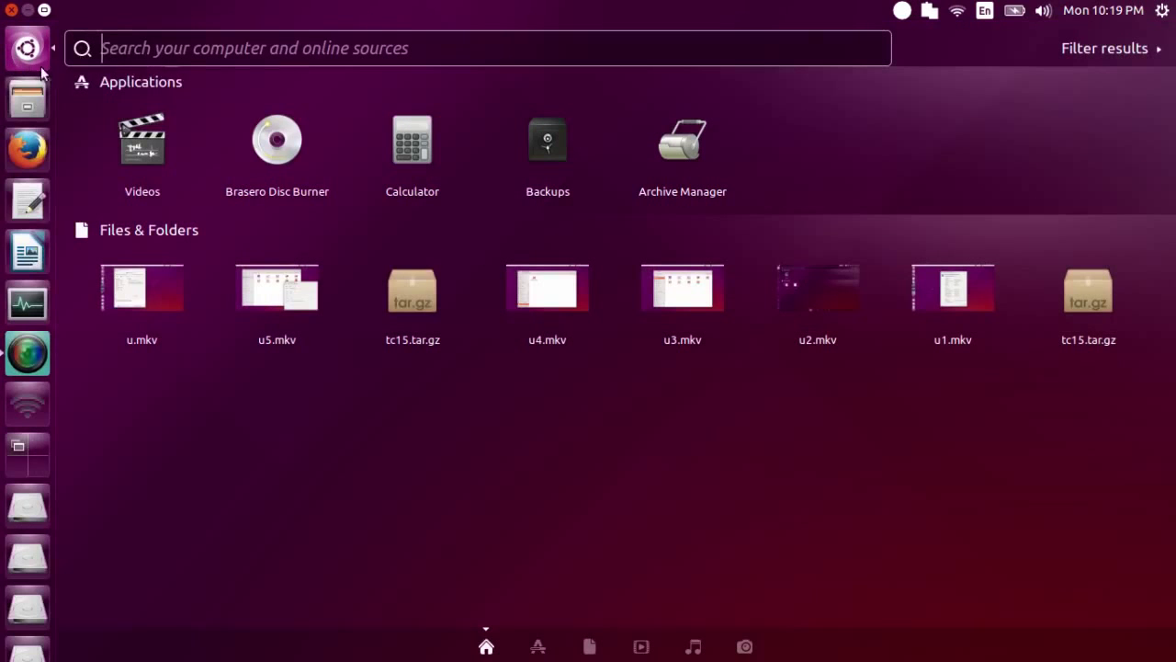
left_click(541, 645)
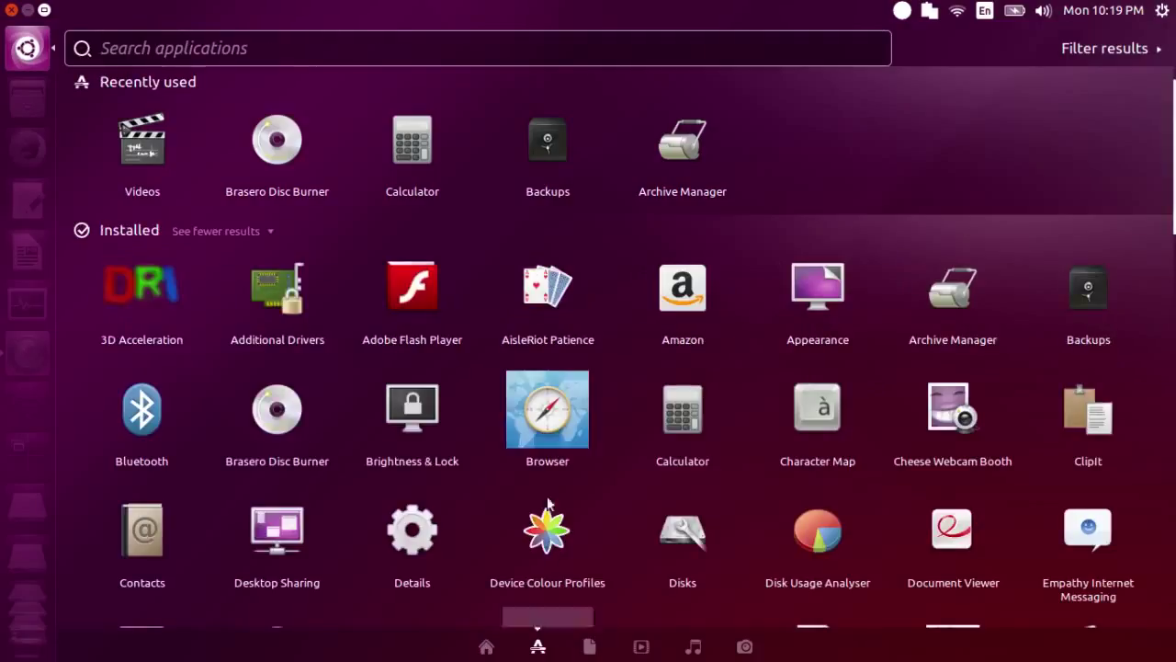
scroll(552, 338, "down", 2)
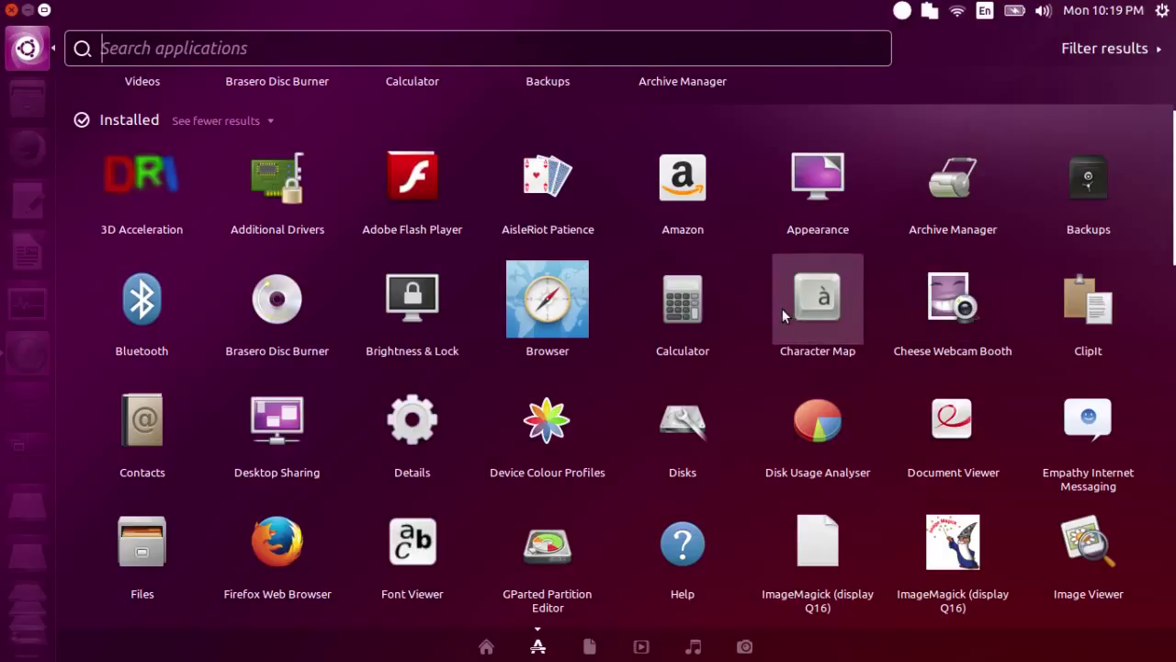
left_click(163, 418)
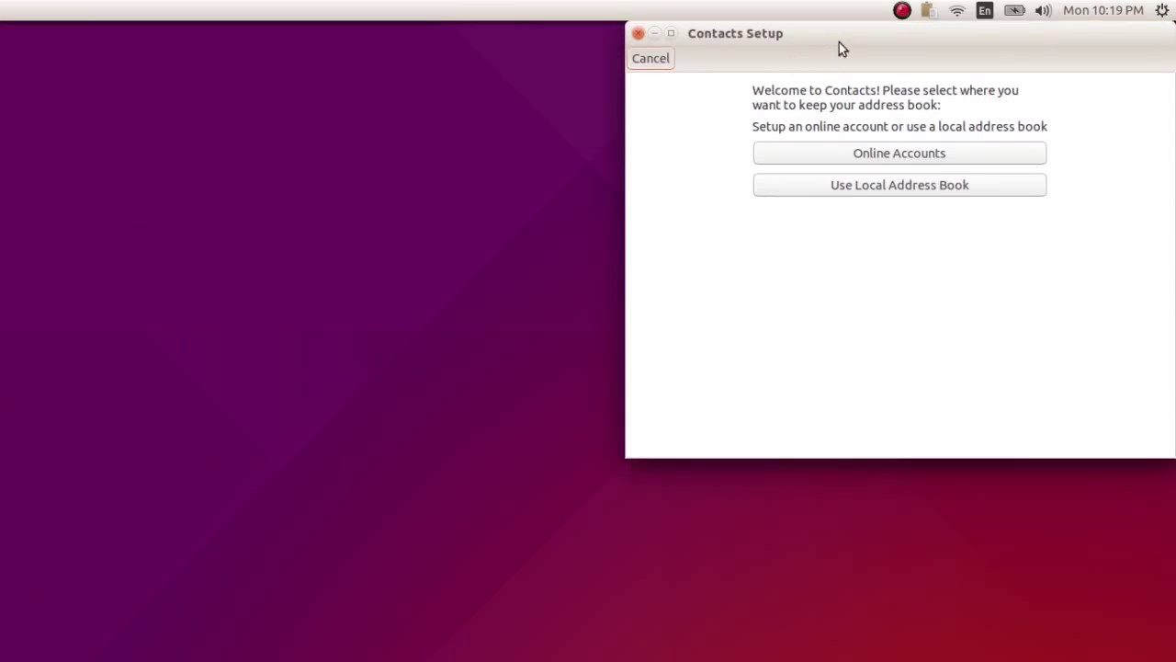
left_click_drag(839, 43, 543, 152)
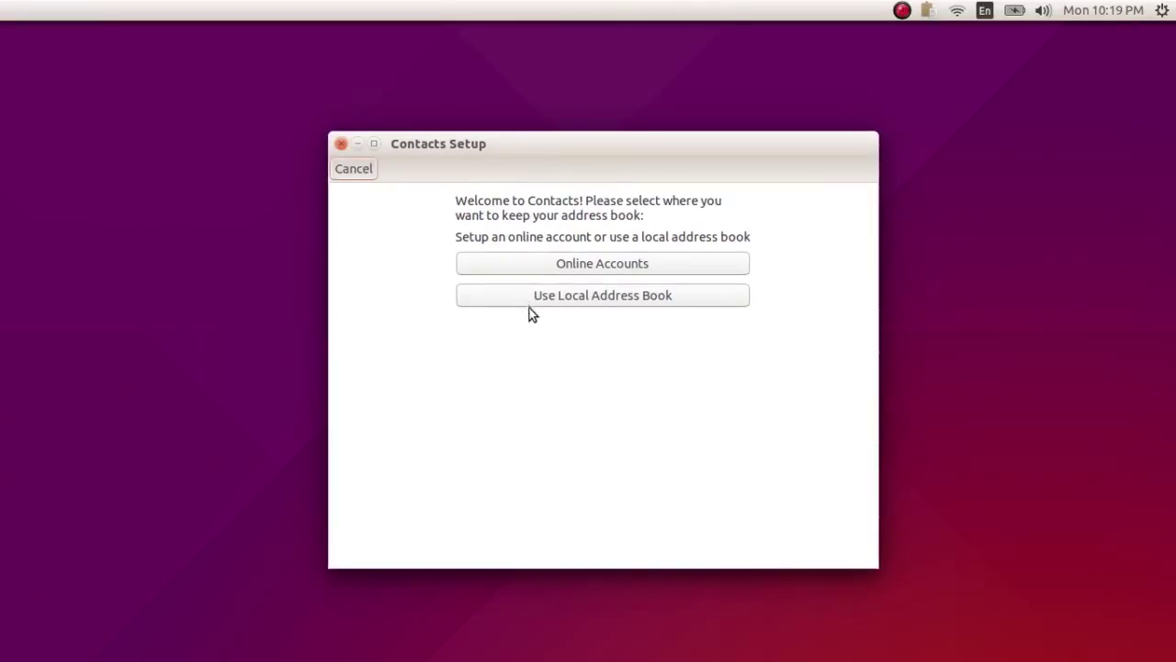
left_click(340, 145)
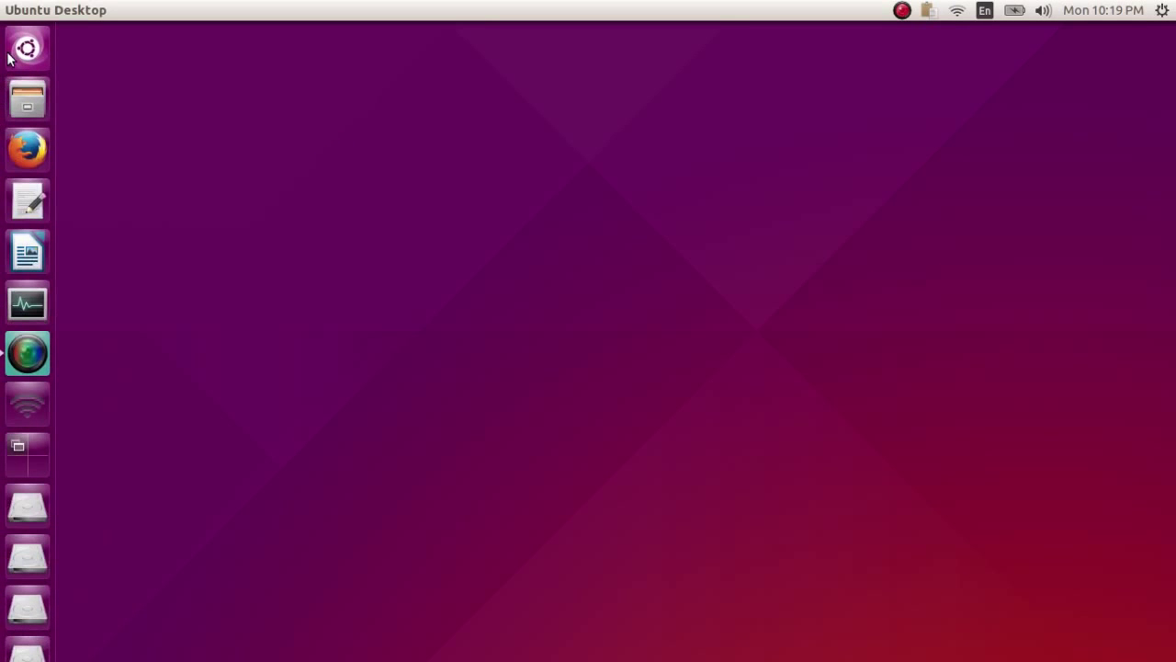
Launch the Disks utility from the installed applications and reposition its window so that it fits on the screen.
left_click(14, 55)
left_click(517, 655)
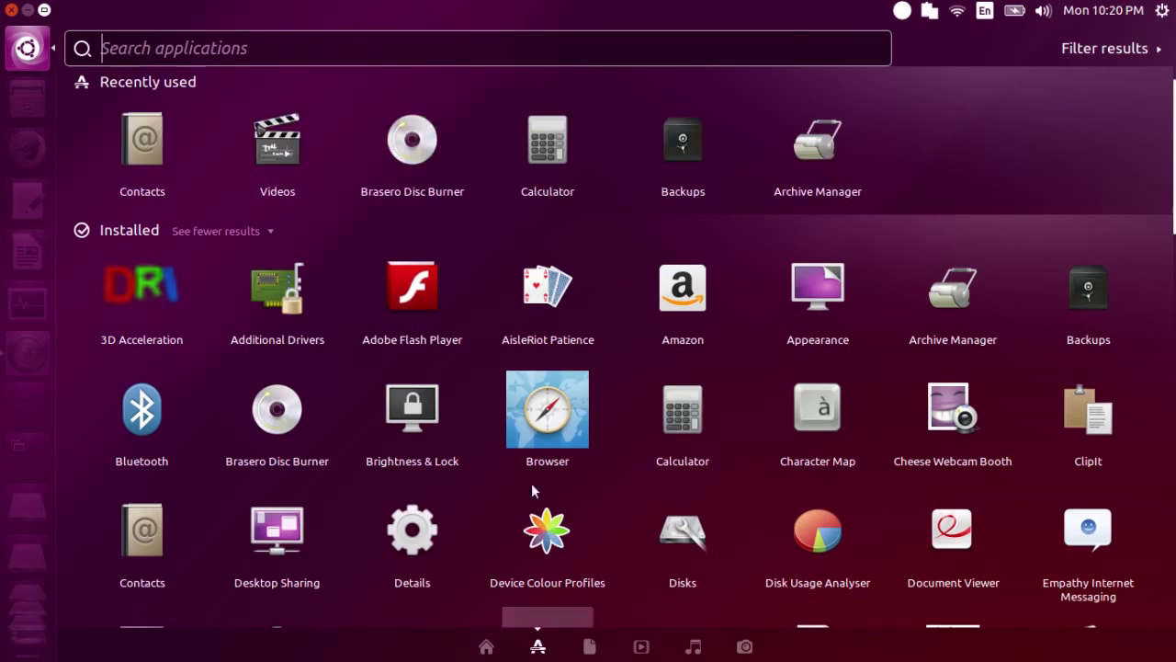
scroll(547, 390, "down", 3)
scroll(406, 397, "down", 1)
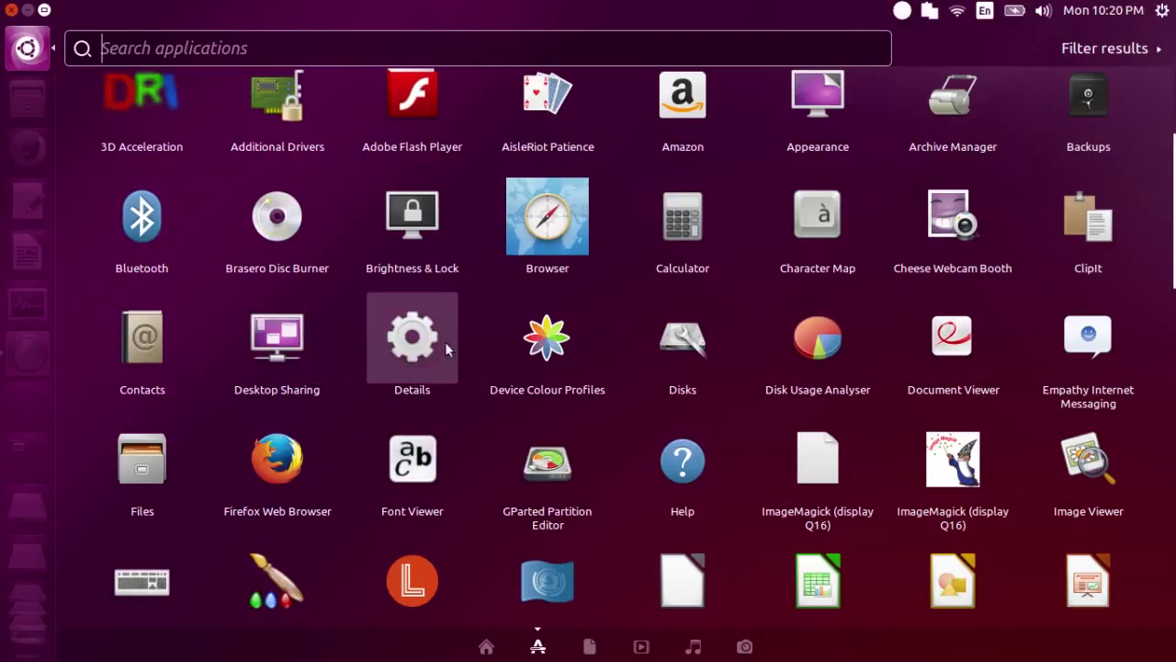
left_click(692, 348)
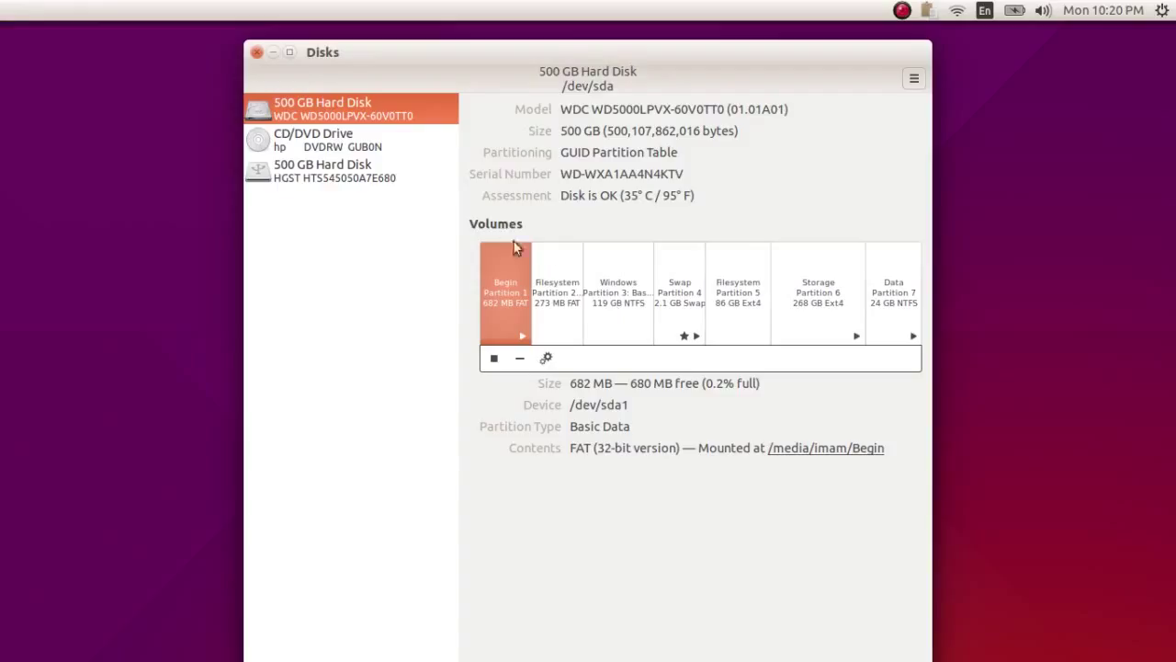
left_click_drag(550, 86, 542, 71)
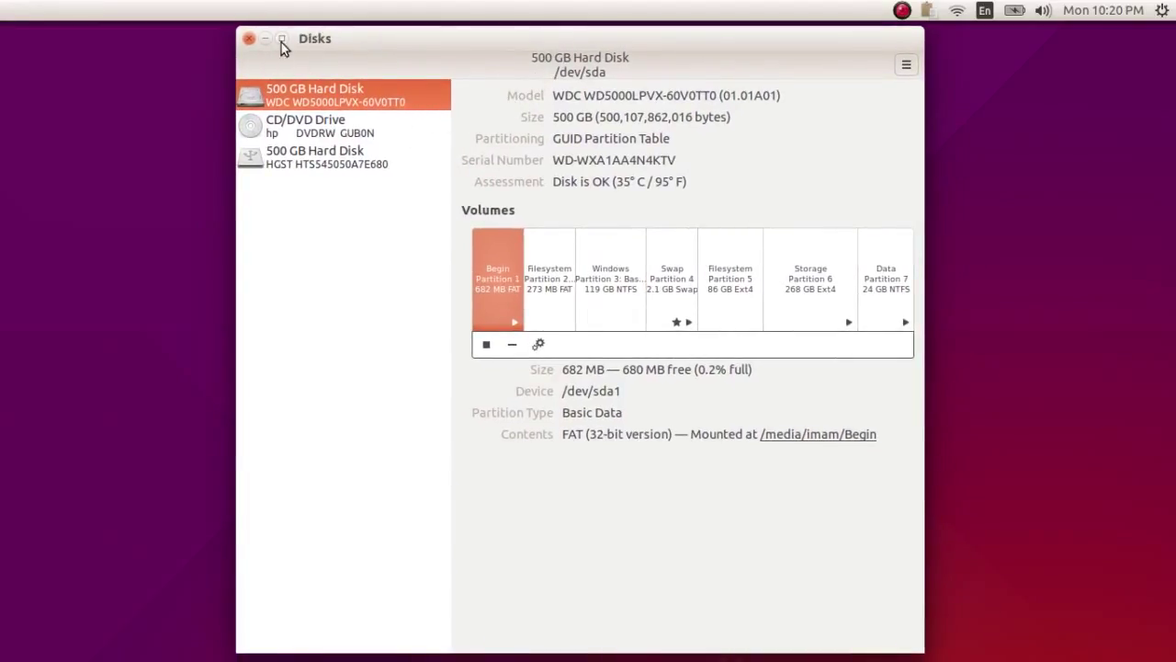
Compare the details of the HGST and WDC 500 GB hard disks, ending on the WDC disk.
left_click(356, 171)
left_click(380, 111)
left_click(364, 154)
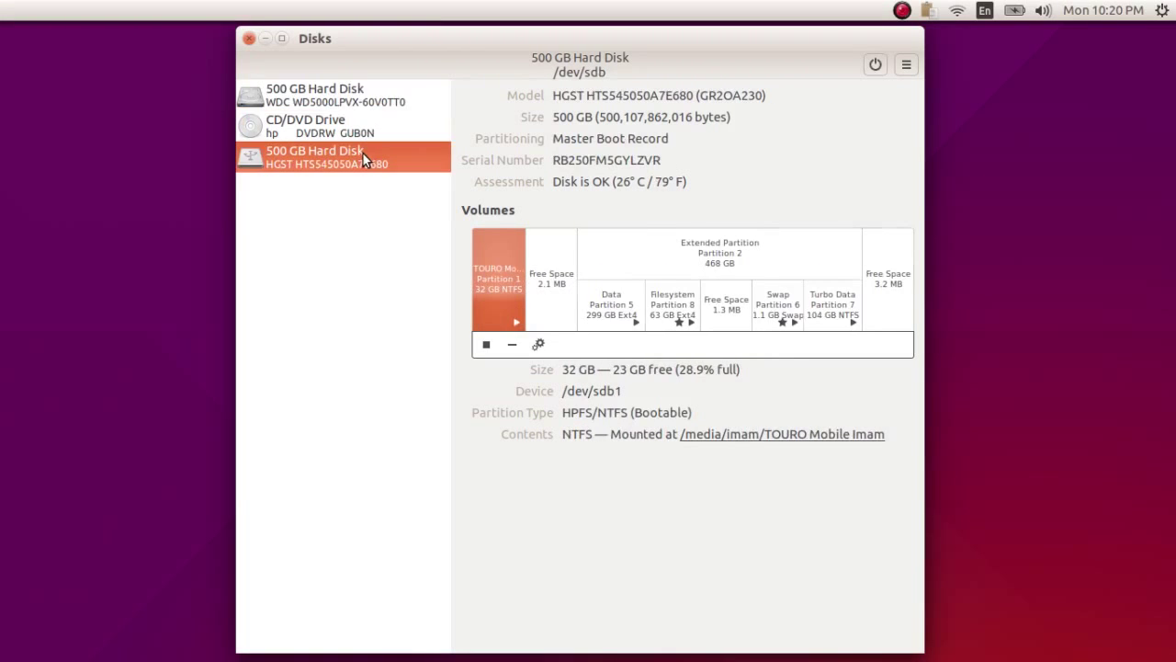
left_click(380, 106)
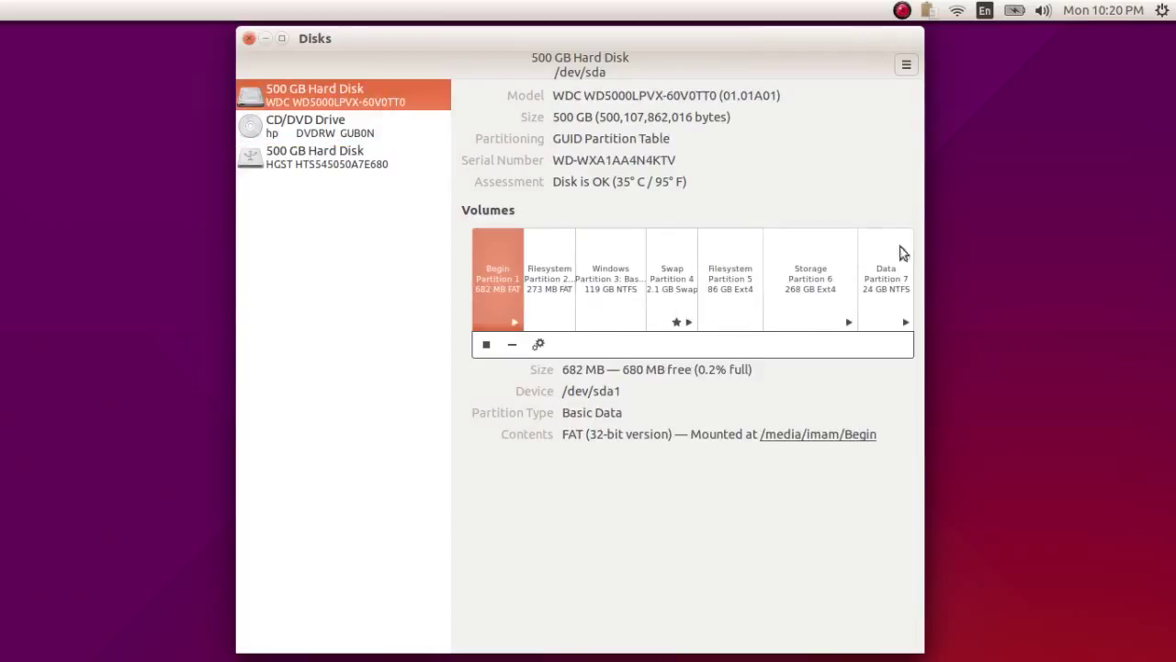
Examine the WDC disk's partitions one by one, from Data back to the EFI filesystem partition.
left_click(884, 274)
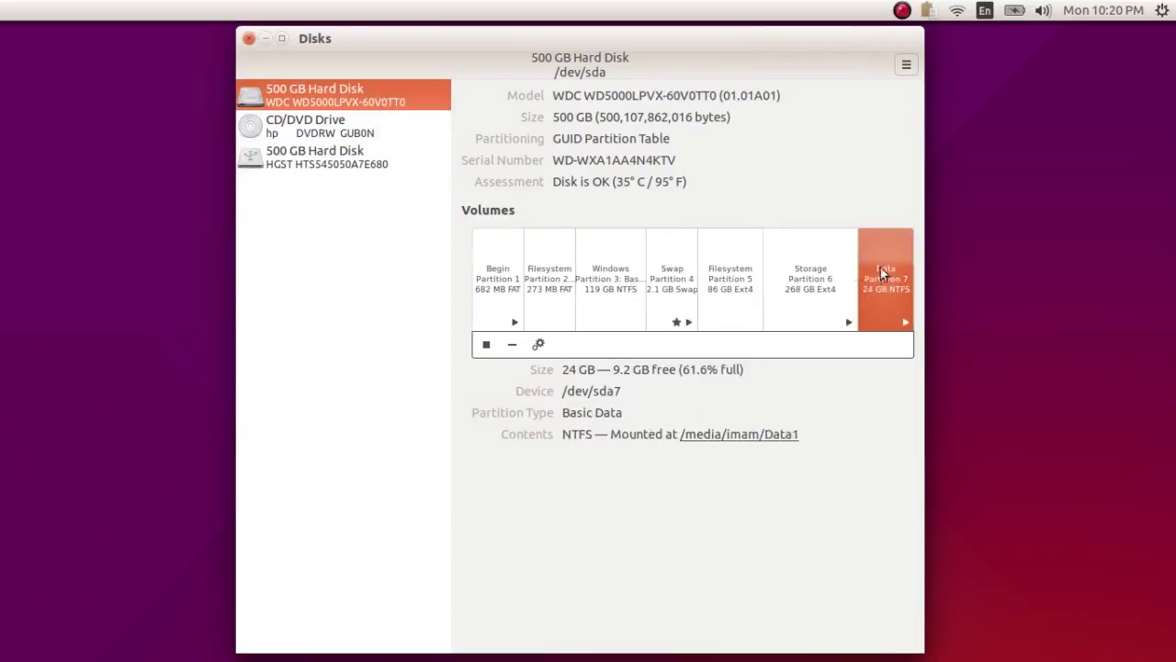
left_click(812, 274)
left_click(749, 285)
left_click(675, 274)
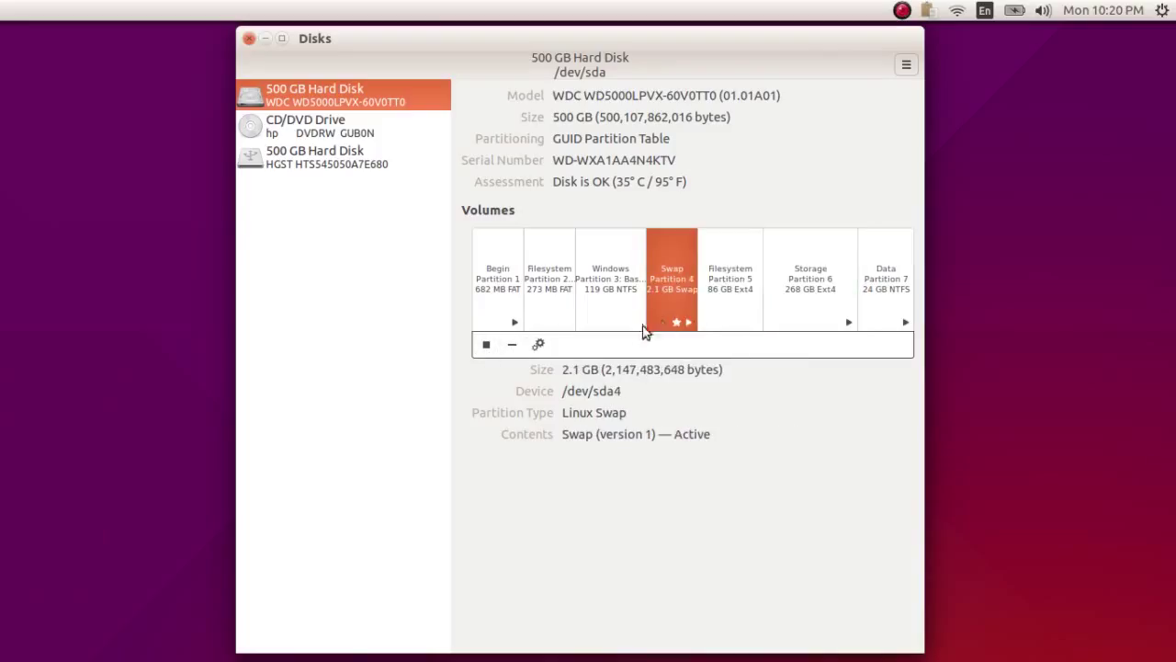
left_click(583, 281)
left_click(550, 262)
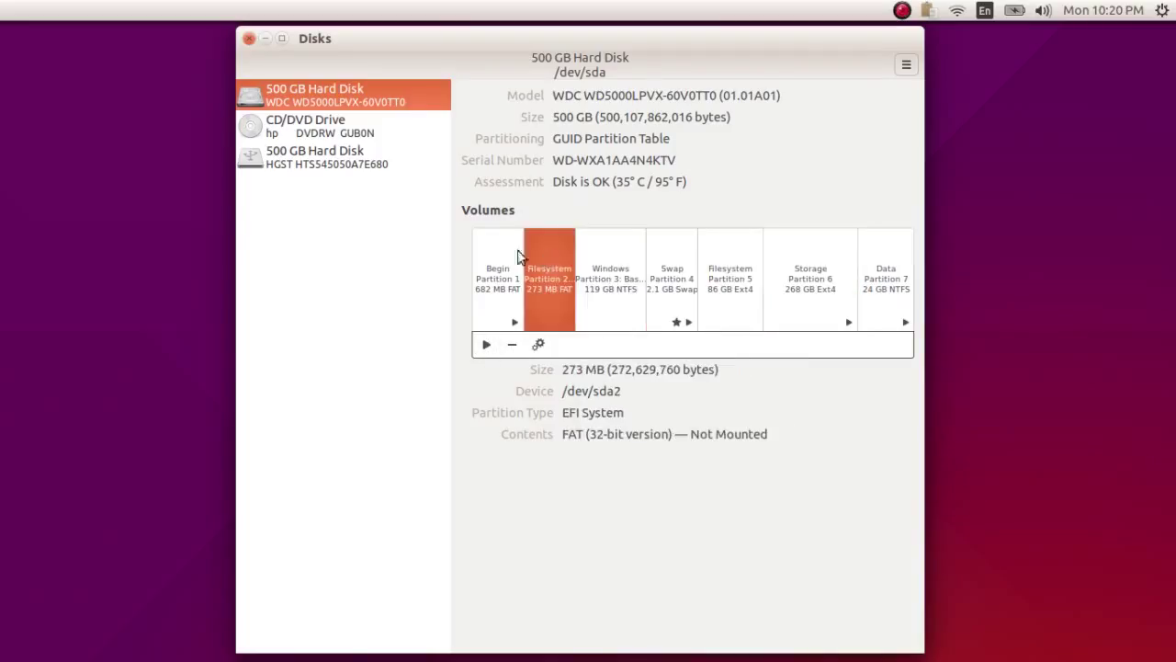
View the CD/DVD drive and the HGST hard disk, and return to the WDC disk.
left_click(375, 129)
left_click(329, 164)
left_click(348, 99)
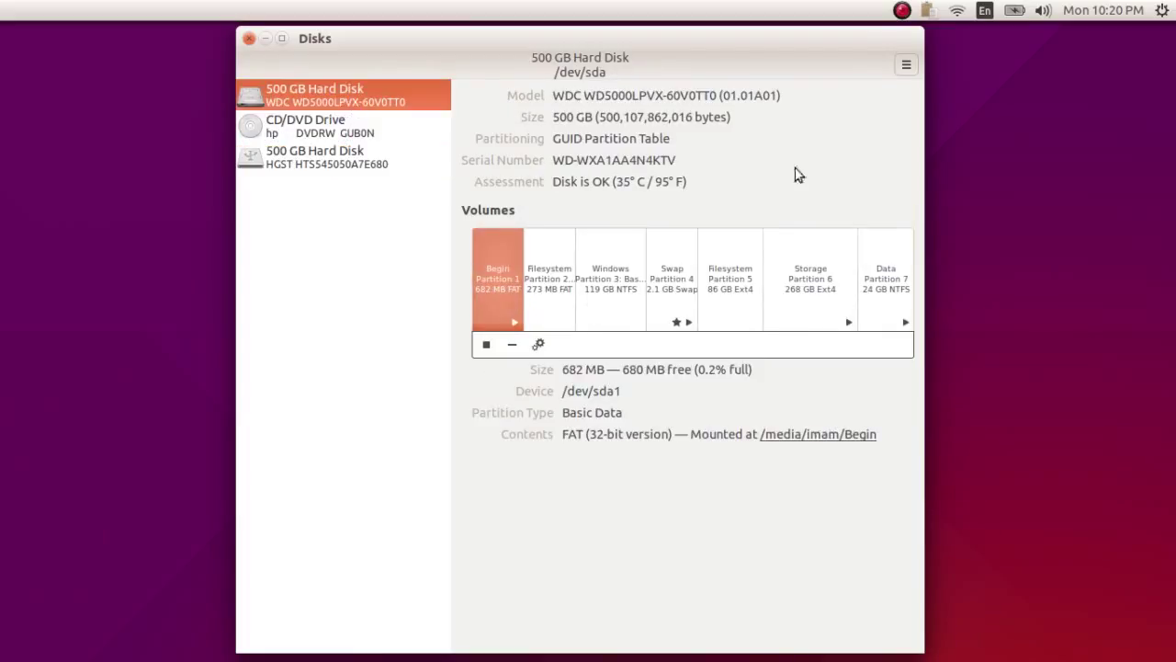
Check the application commands of Disks and view the details of the Windows, Swap and EFI filesystem partitions.
left_click(321, 39)
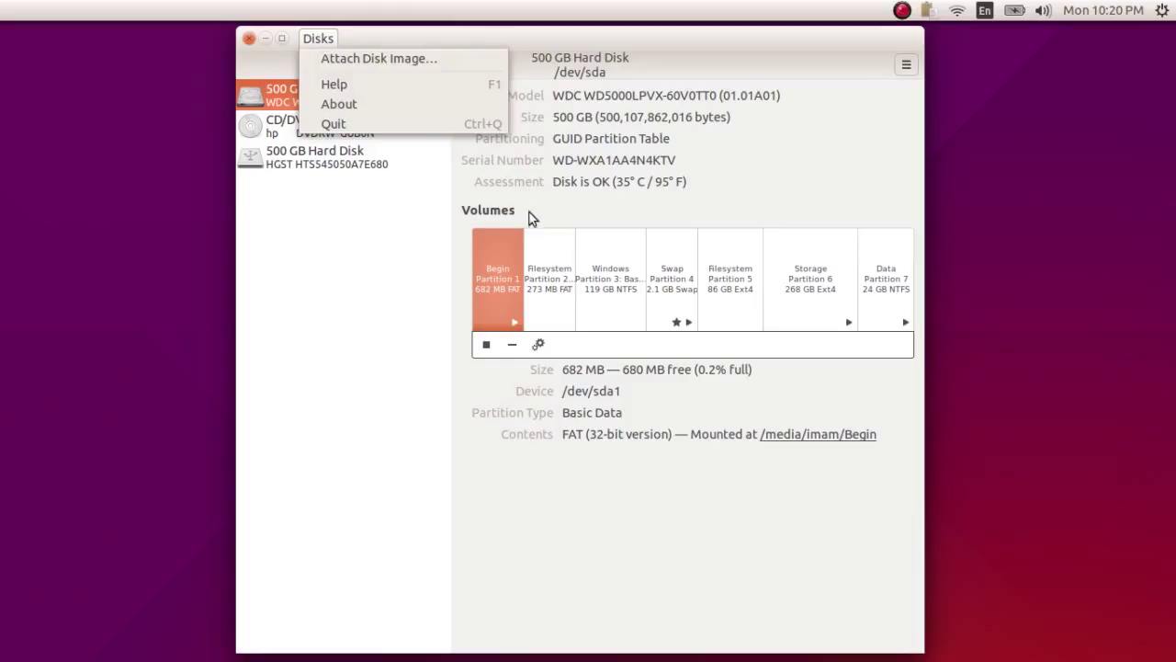
left_click(689, 180)
left_click(572, 276)
left_click(605, 264)
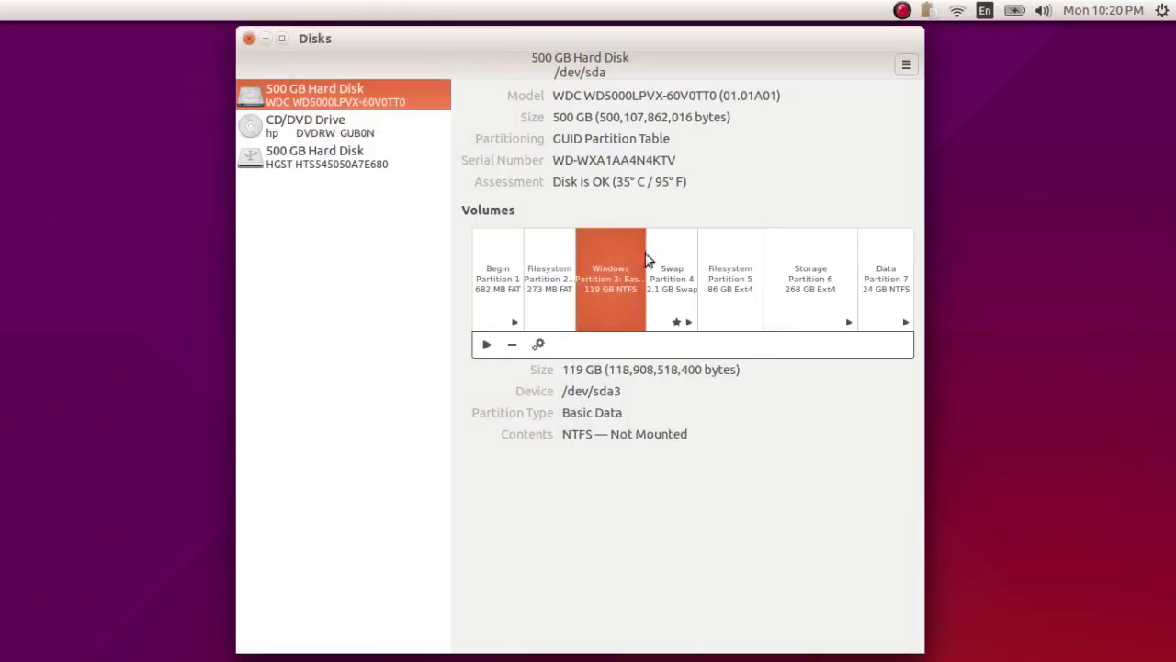
left_click(651, 255)
left_click(602, 258)
left_click(556, 272)
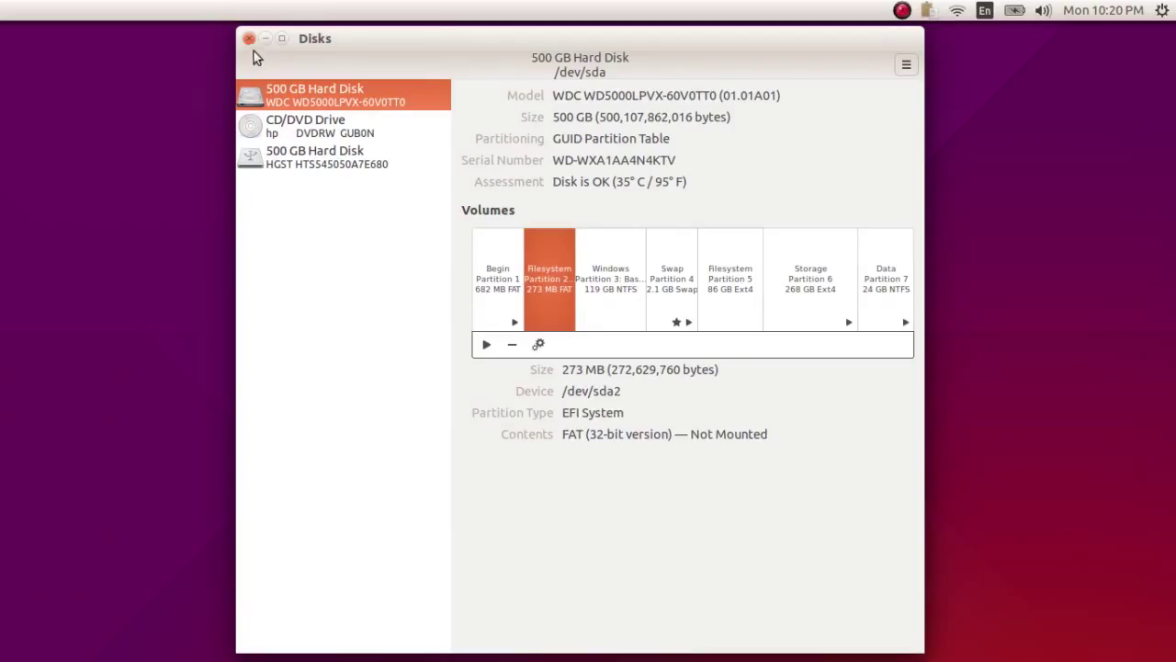
Select the WDC disk's Data partition and highlight its free-space figure.
left_click(884, 259)
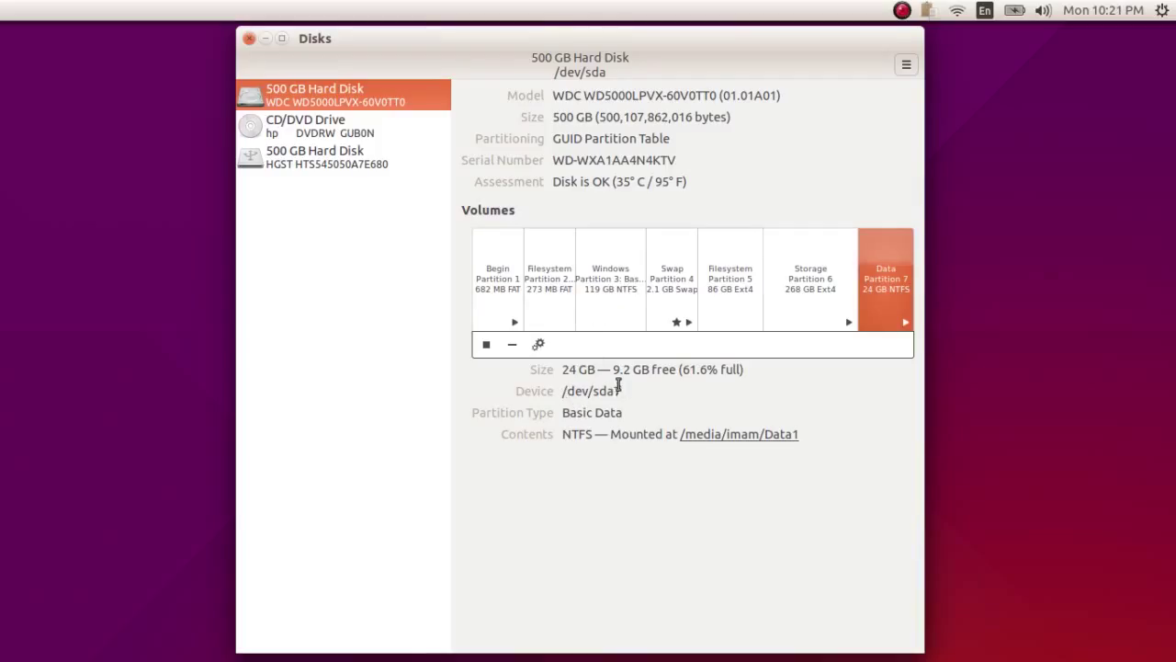
left_click_drag(618, 369, 748, 367)
left_click(753, 368)
Maximize the Disks window and examine partitions across the WDC disk, ending on the Begin partition.
left_click(281, 37)
left_click(883, 241)
left_click(621, 222)
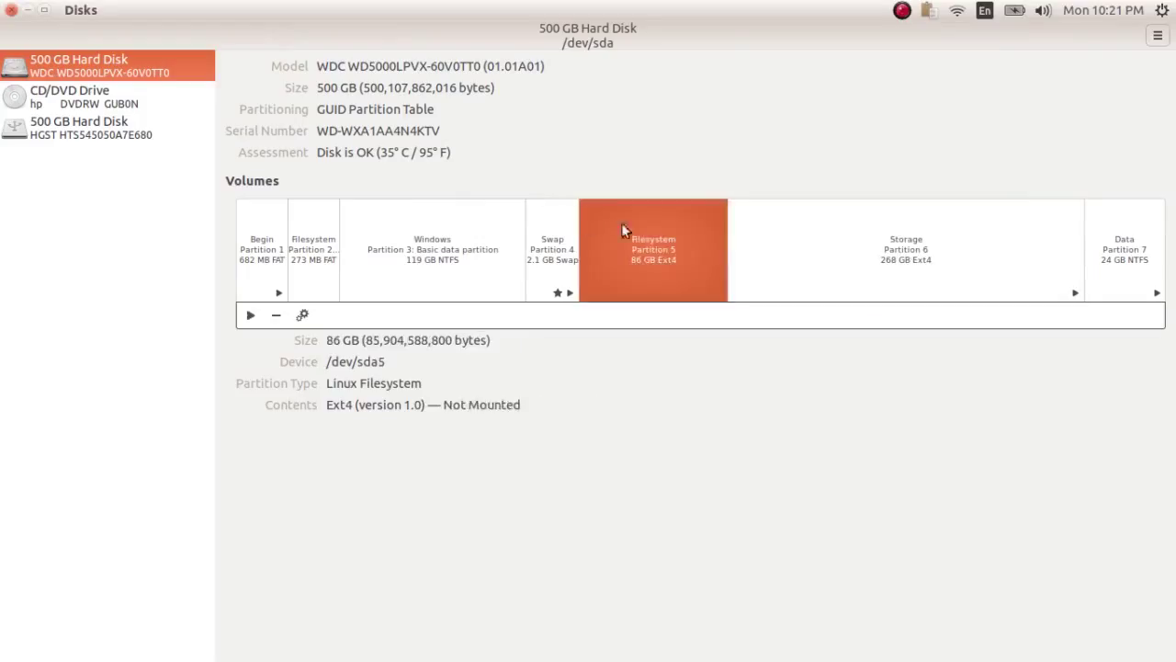
left_click(470, 213)
left_click(258, 230)
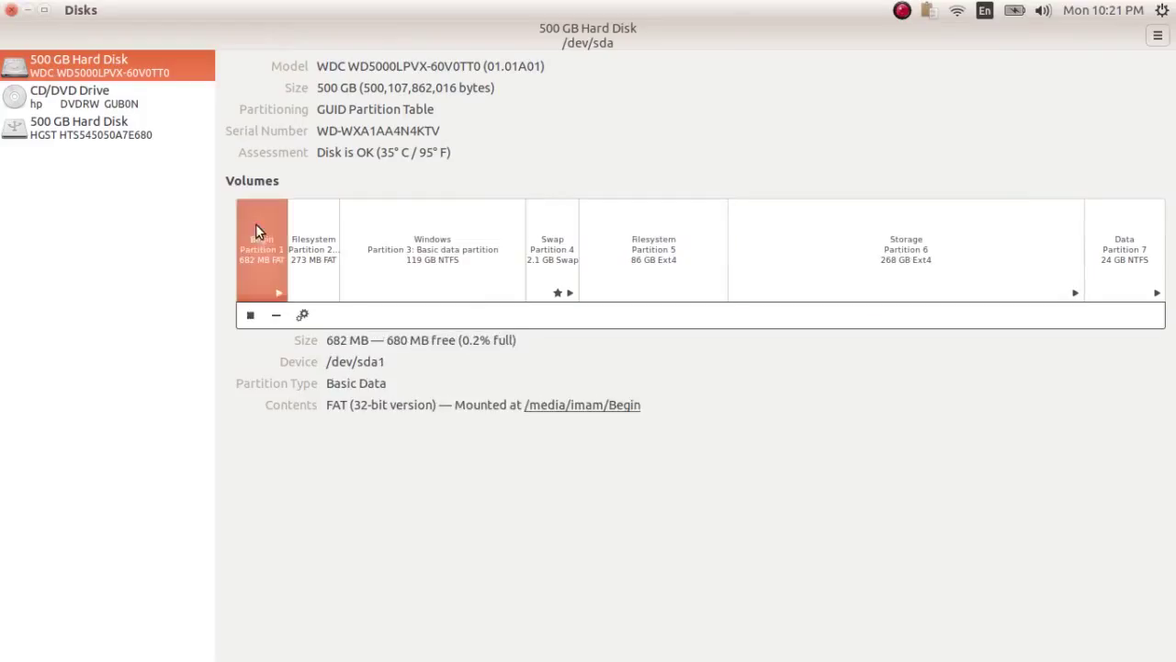
Examine the WDC disk's partitions 2 to 5, return to the Windows partition, and close Disks.
left_click(303, 235)
left_click(412, 236)
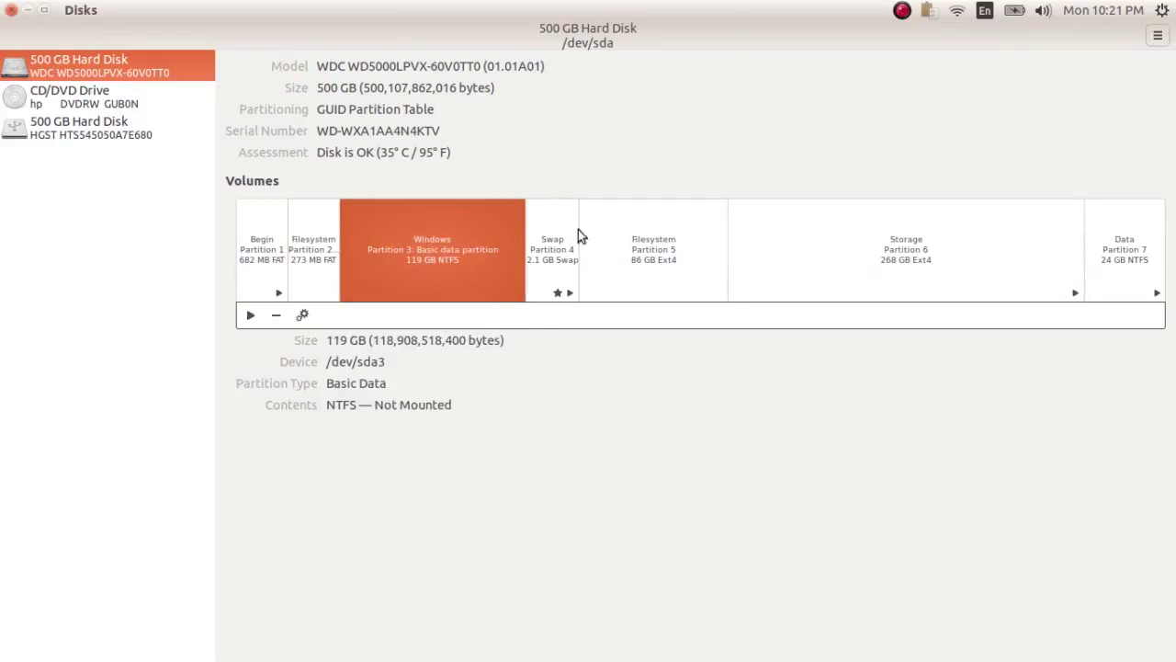
left_click(581, 237)
left_click(560, 236)
left_click(393, 237)
left_click(11, 11)
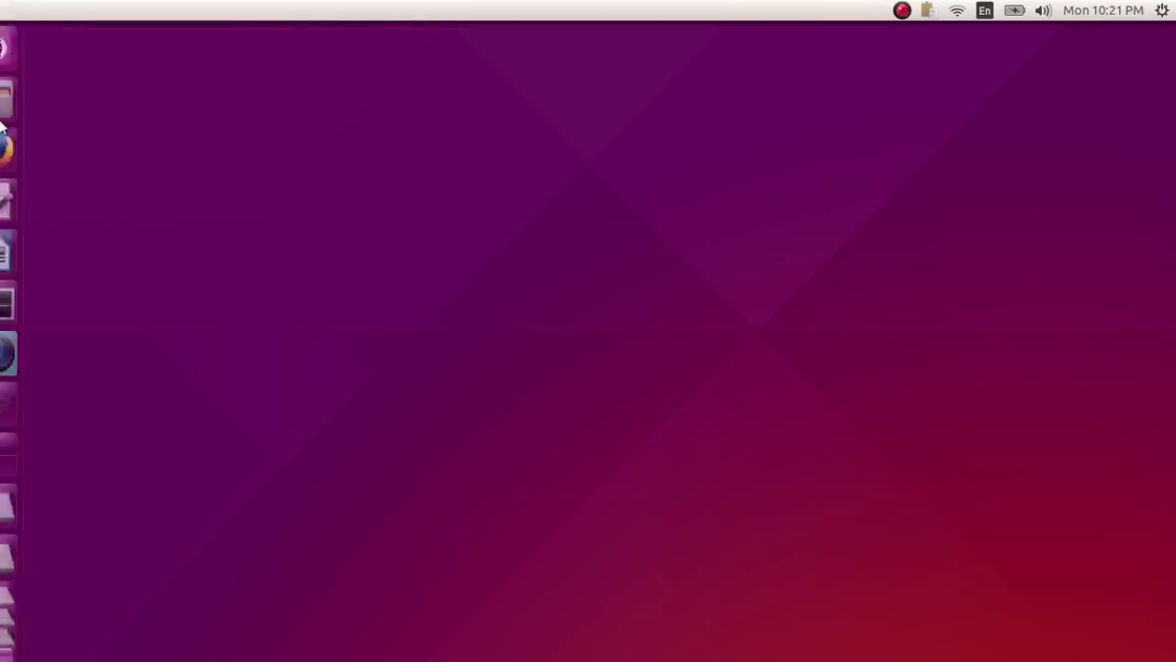
Launch Character Map from the installed applications and move its window to the middle of the desktop.
left_click(27, 48)
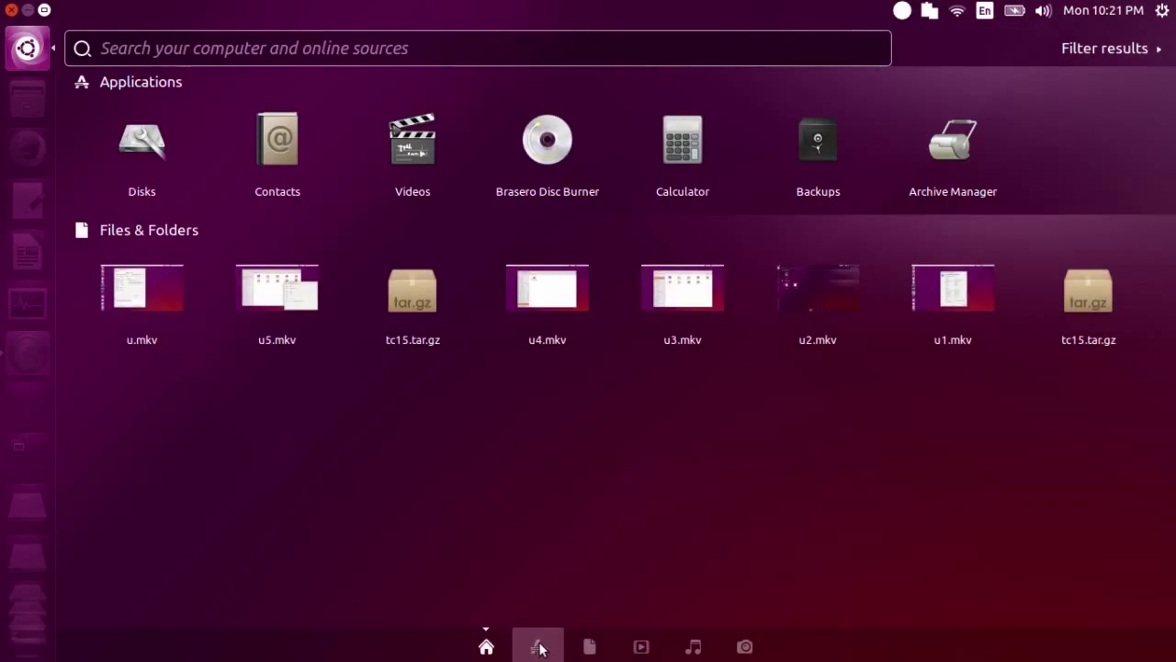
left_click(538, 646)
scroll(762, 391, "down", 1)
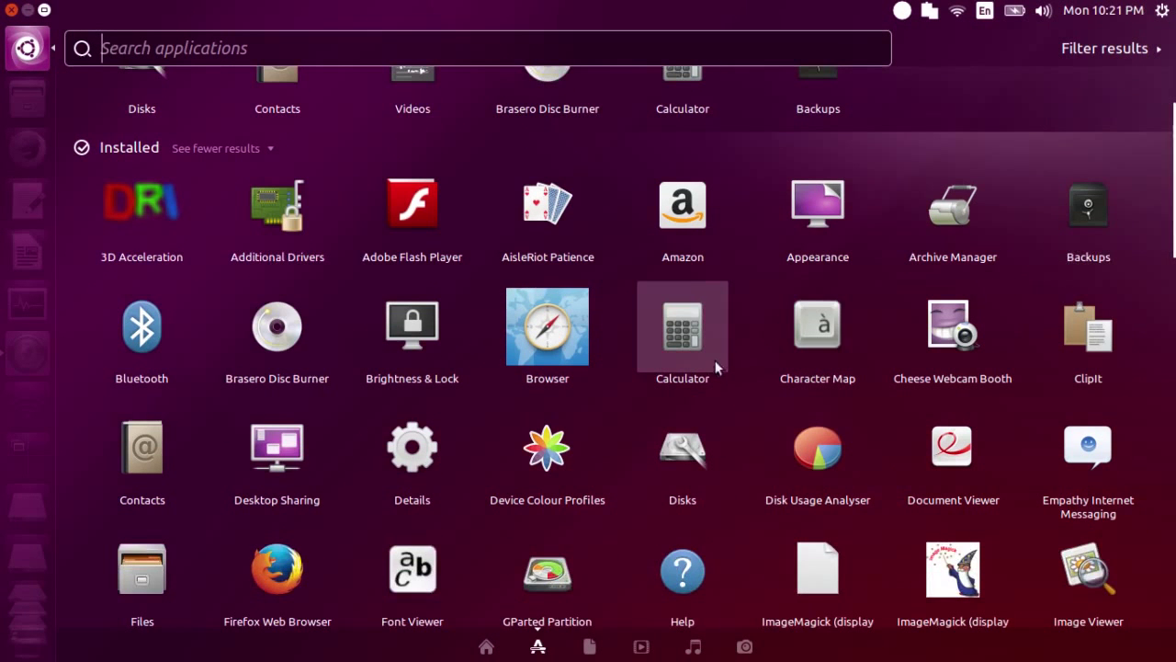
left_click(806, 333)
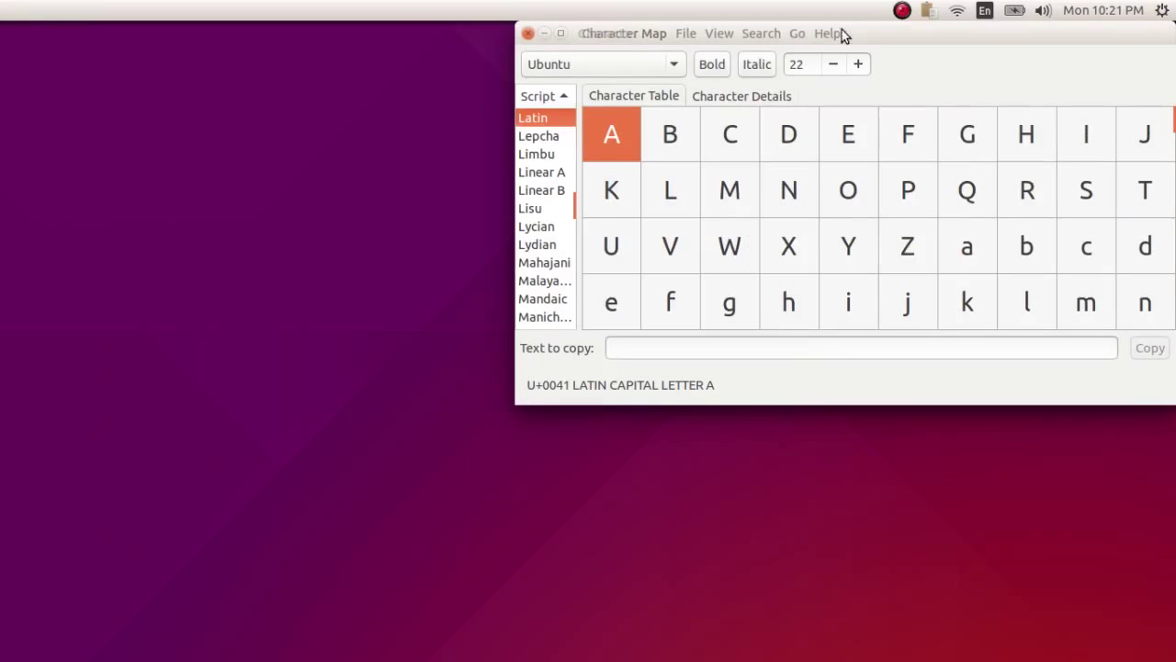
left_click_drag(843, 35, 644, 94)
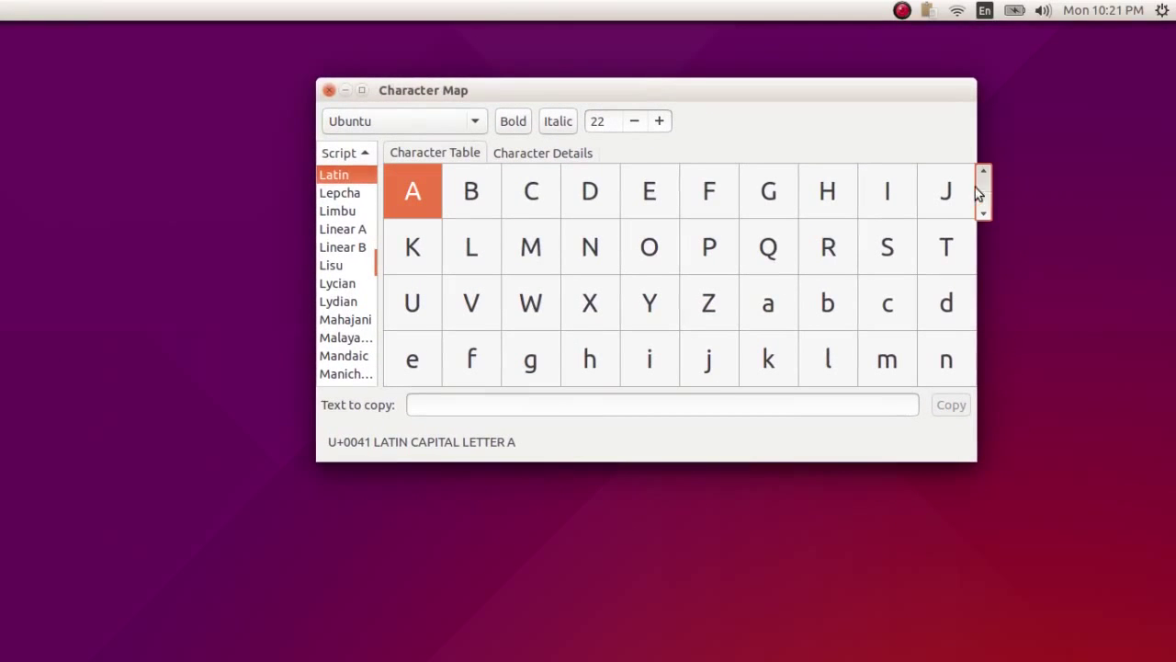
Select the small letter e in the Latin character table and display its character details.
left_click_drag(980, 193, 947, 166)
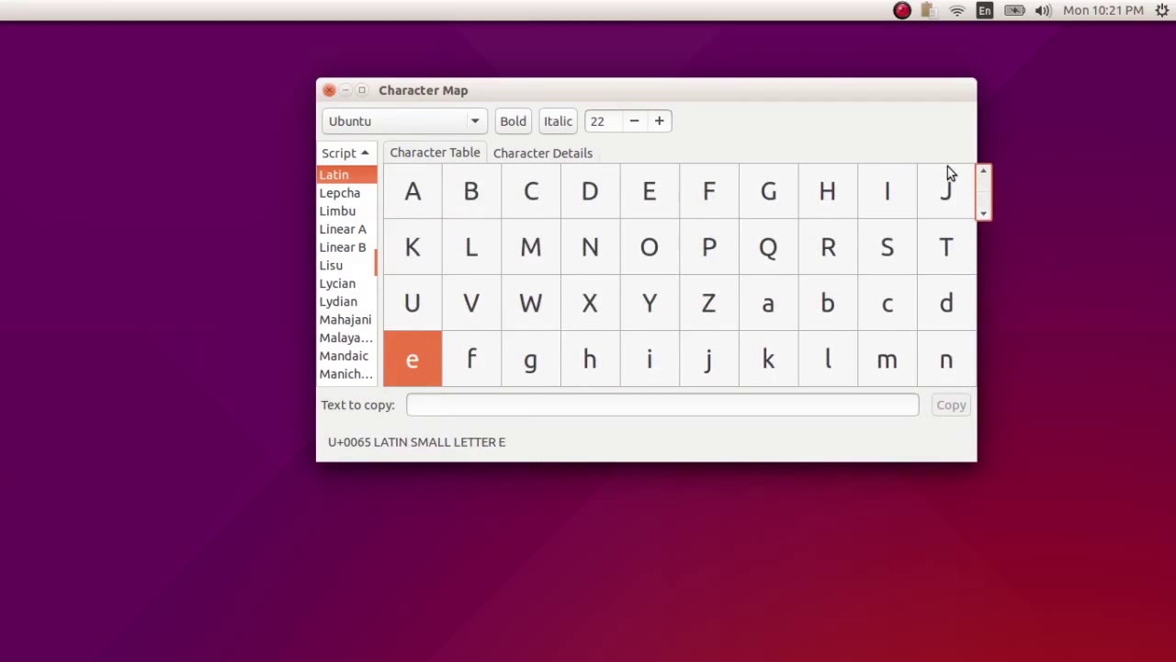
left_click(593, 149)
left_click(462, 157)
left_click(520, 157)
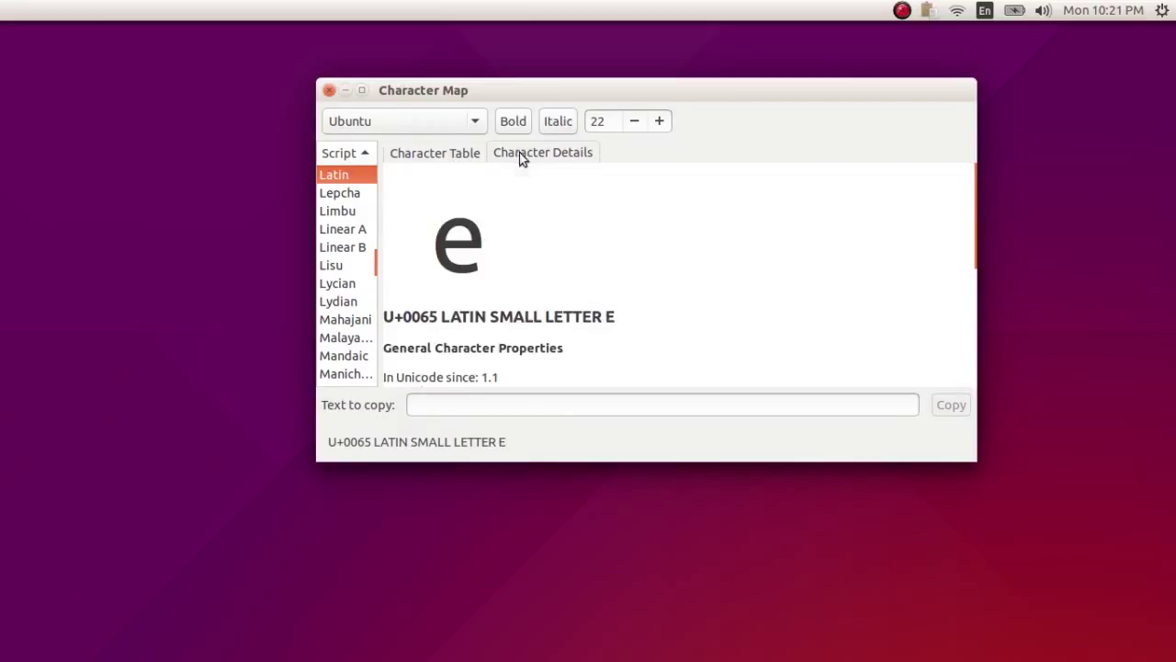
Return to the character table, enlarge the Character Map window, widen its script list, and center the window on the desktop.
left_click(411, 158)
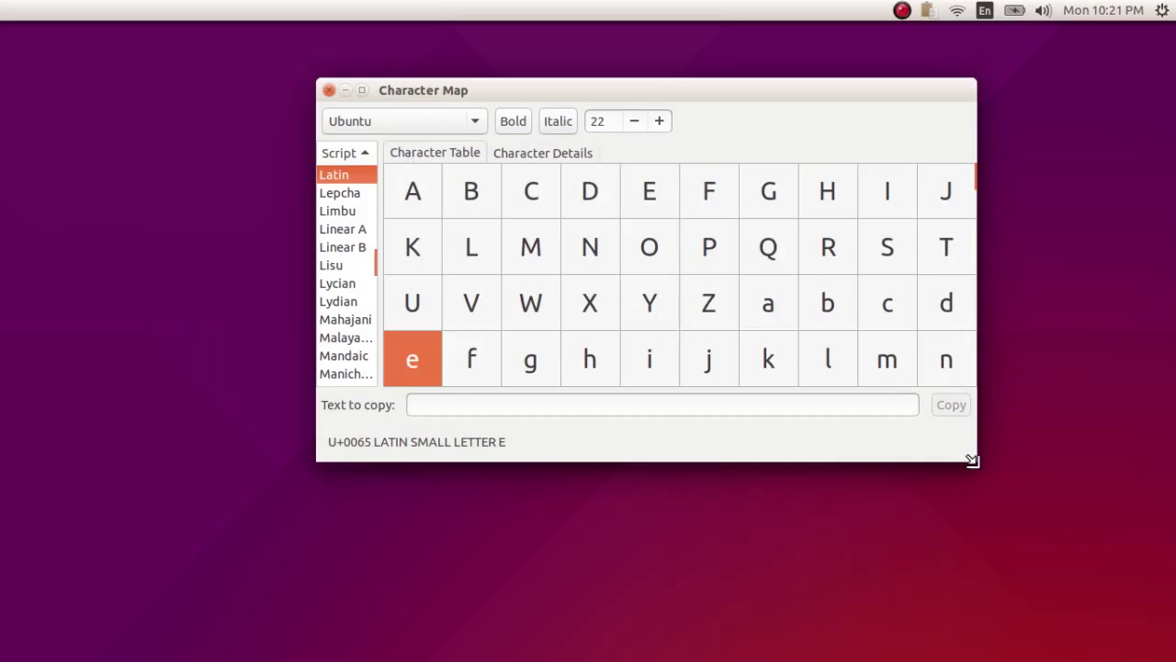
left_click_drag(973, 459, 1150, 582)
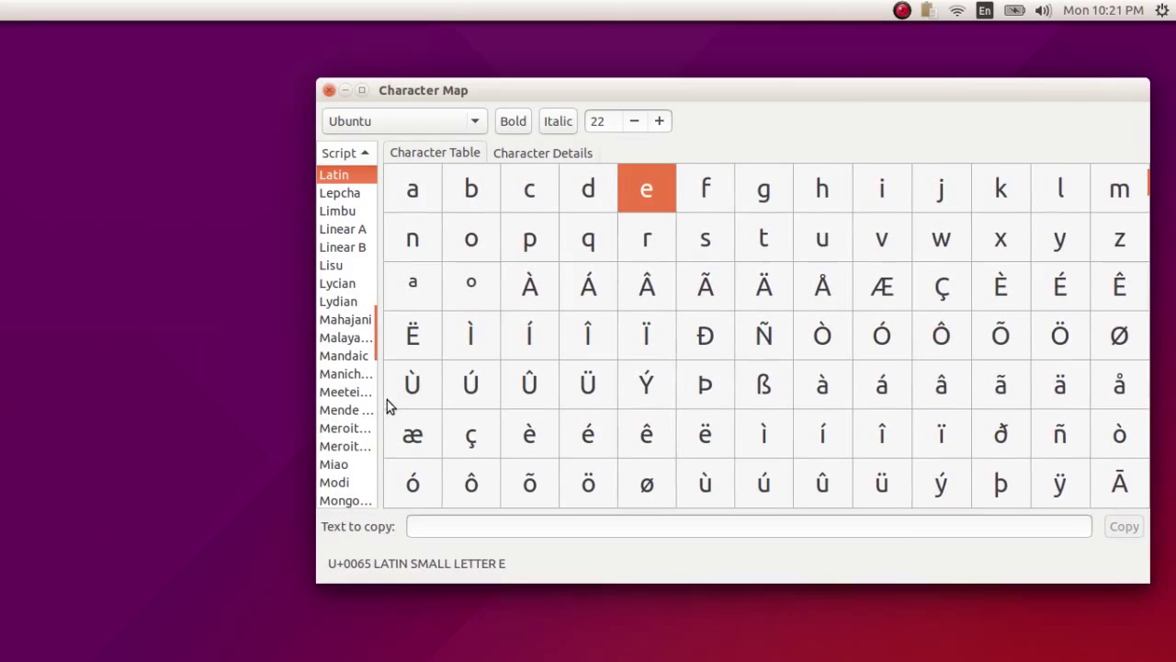
left_click_drag(381, 401, 491, 270)
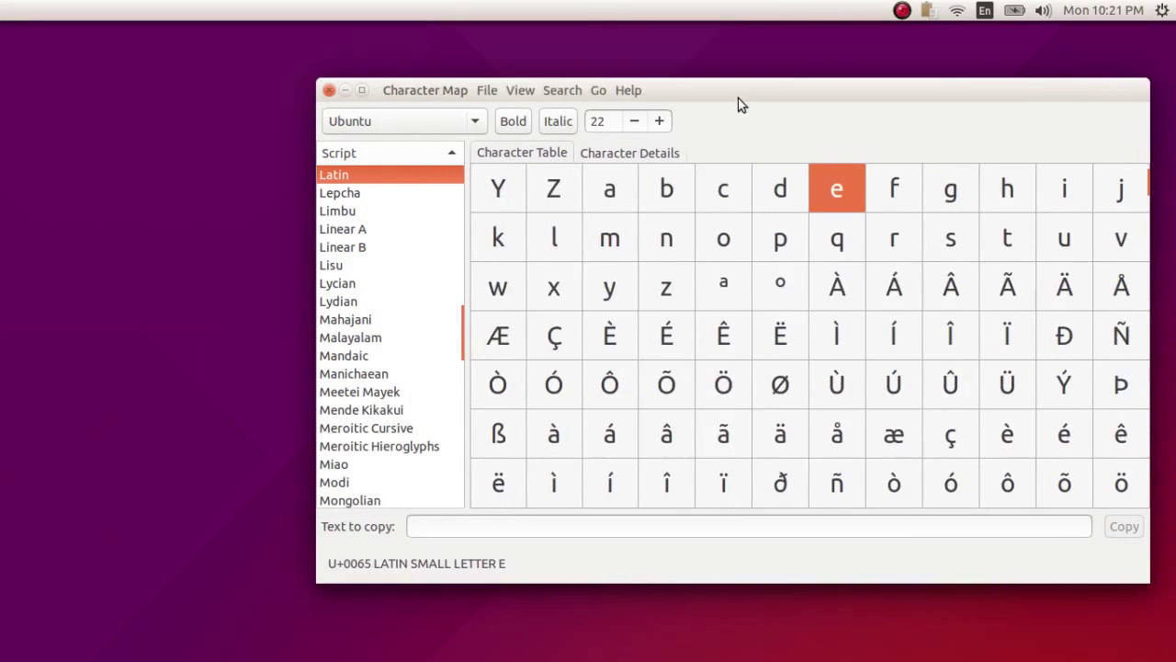
left_click_drag(741, 104, 606, 95)
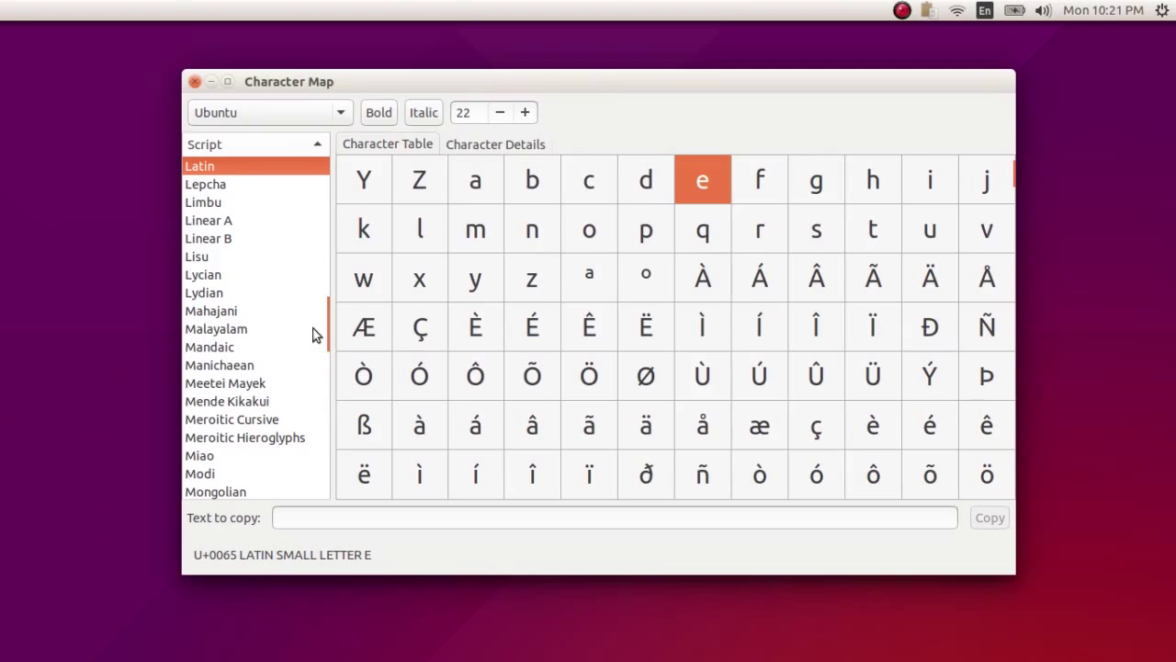
Browse the script list and view the Javanese and Khojki character tables.
mouse_move(328, 328)
left_click_drag(336, 337, 318, 291)
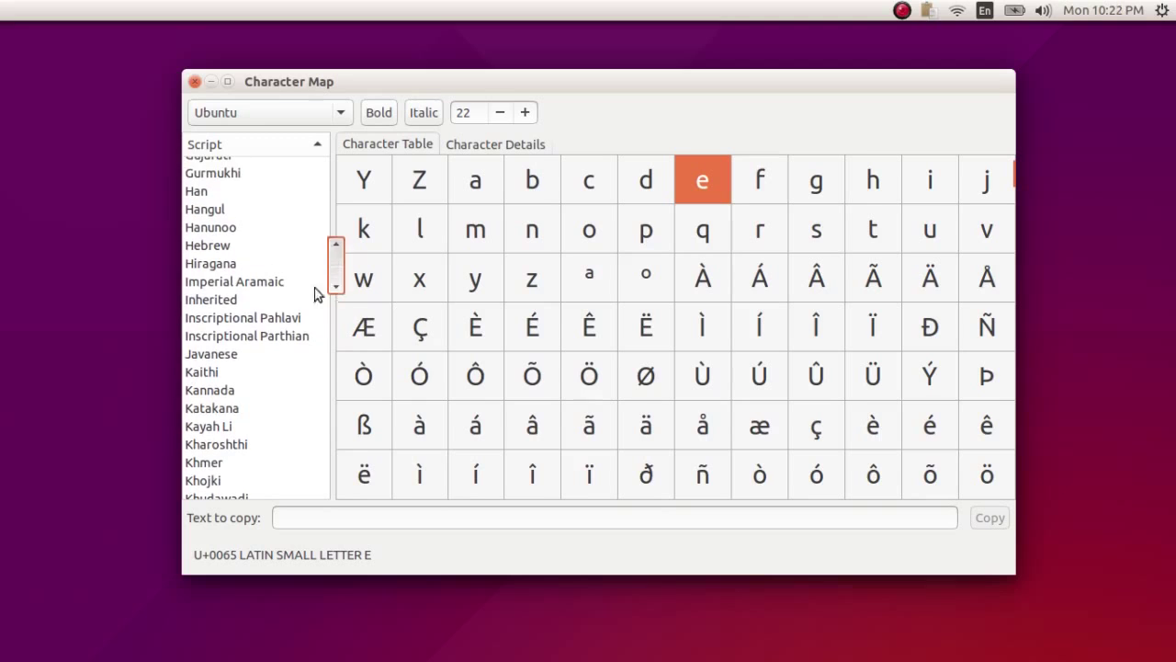
left_click(249, 359)
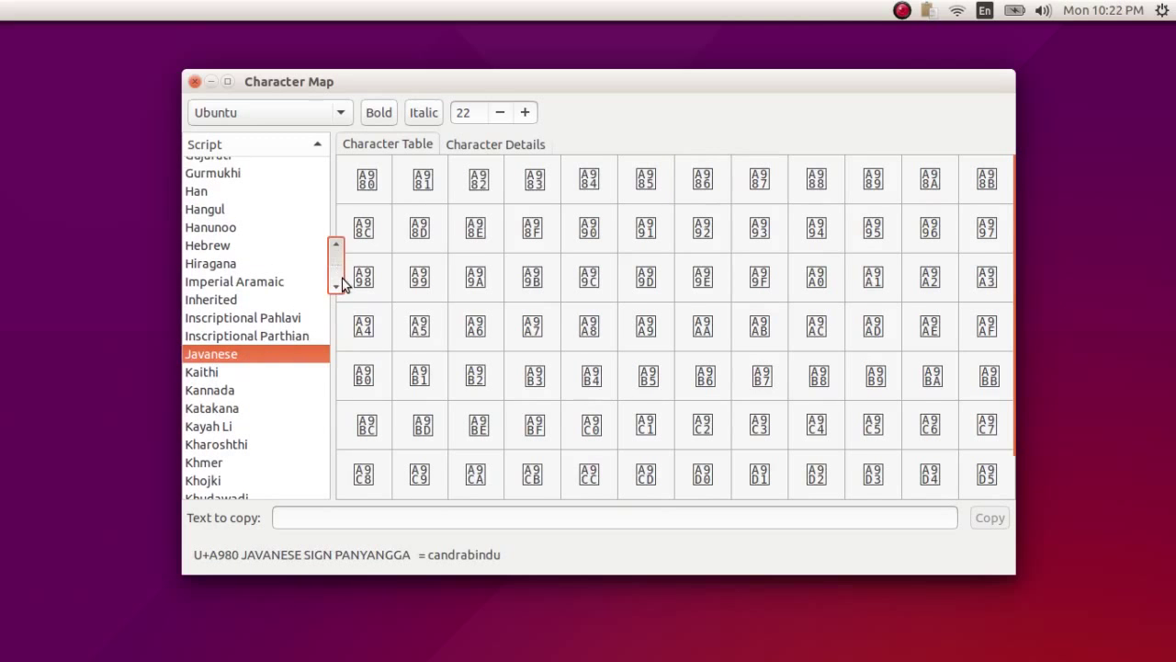
scroll(262, 248, "down", 3)
left_click(260, 275)
scroll(259, 280, "down", 2)
scroll(243, 390, "down", 3)
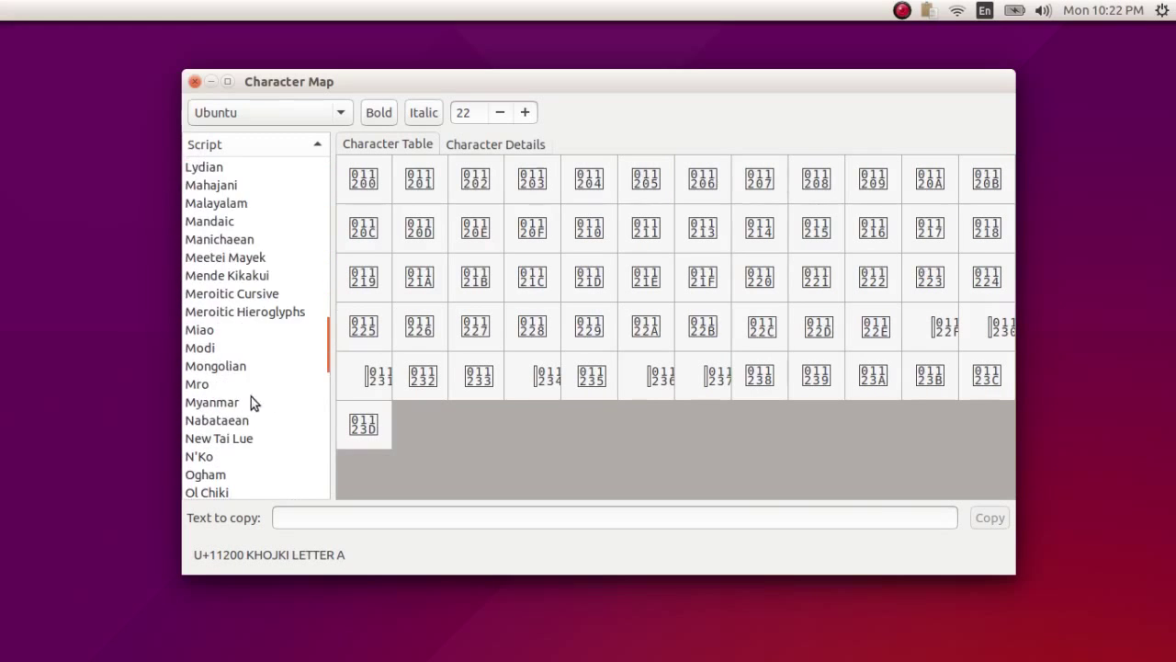
Show the Bengali script and try several of its characters, including DDHA, ending with the letter A (অ) selected.
left_click_drag(327, 377, 294, 183)
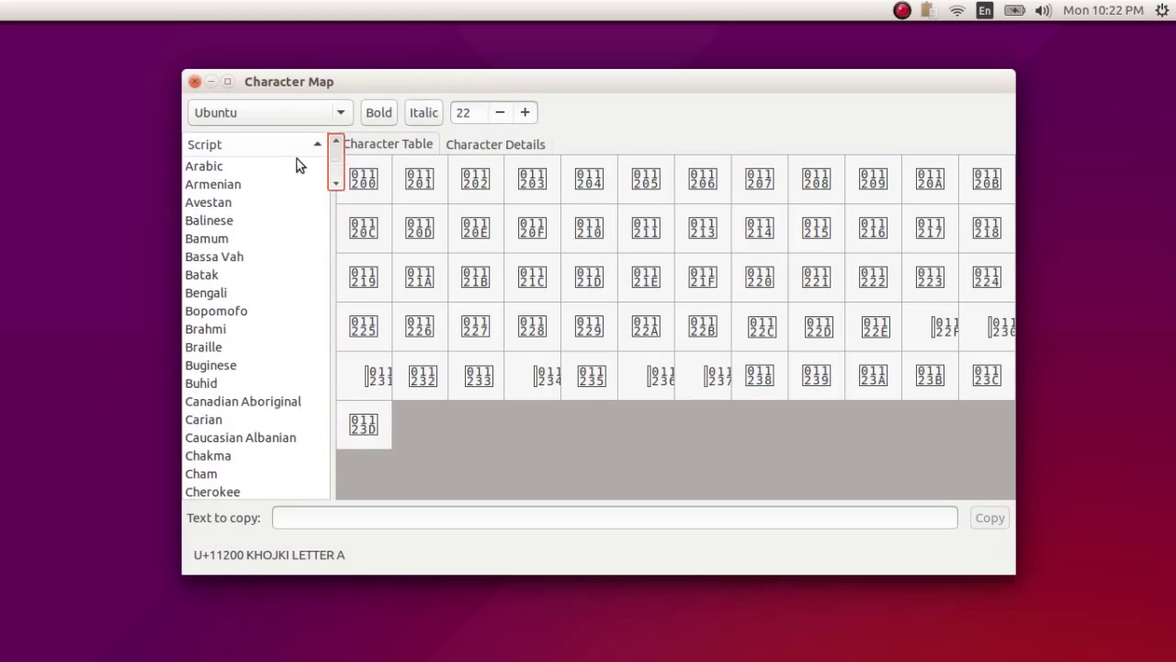
left_click(270, 294)
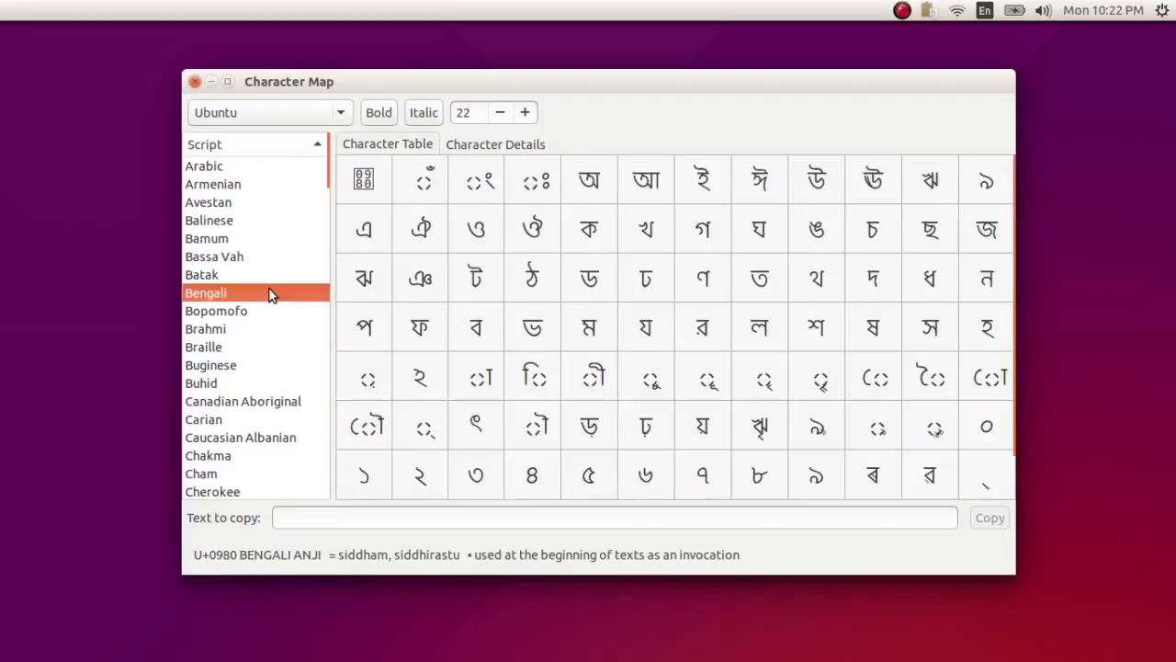
left_click(605, 191)
left_click(642, 191)
left_click(612, 196)
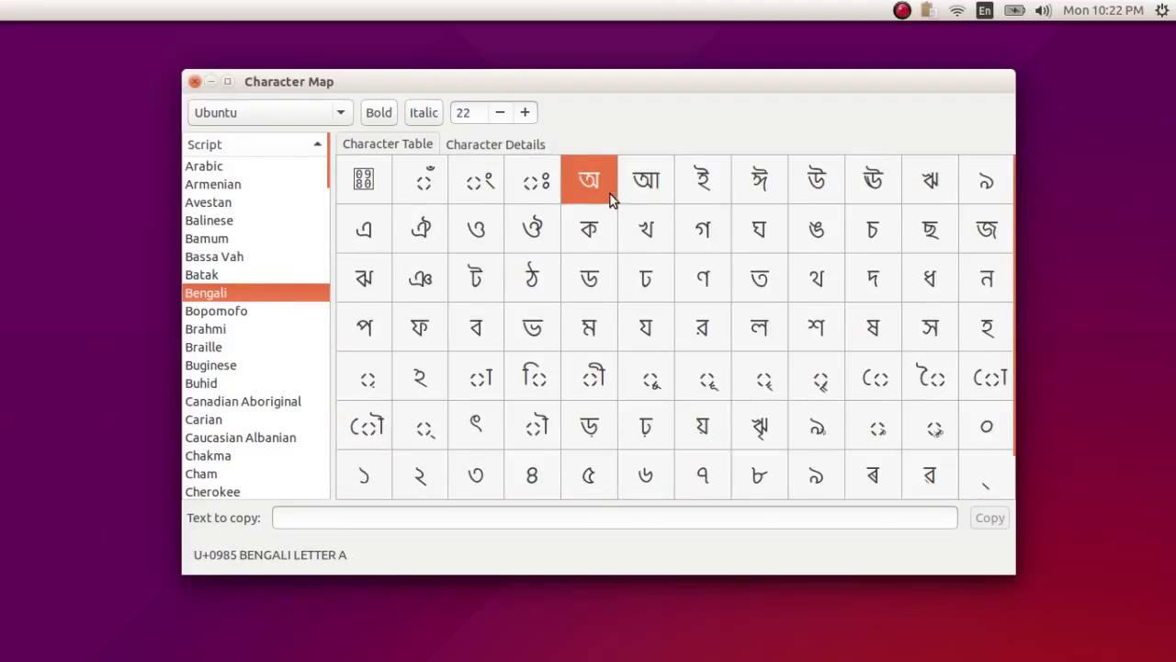
left_click(647, 194)
left_click(646, 283)
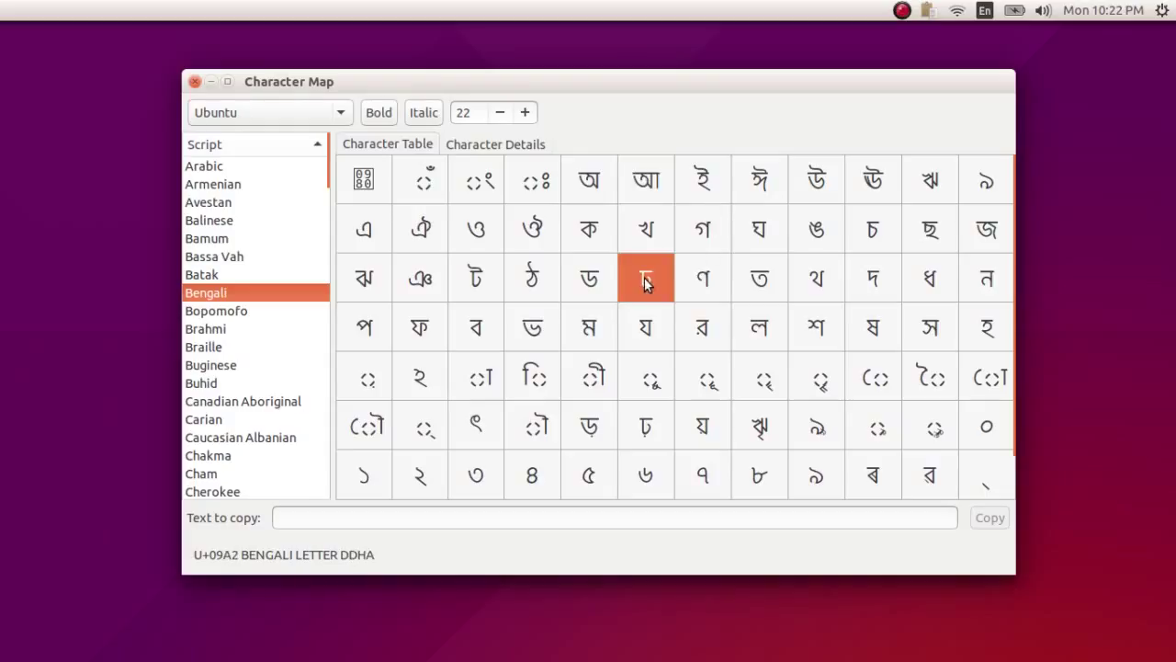
left_click(601, 190)
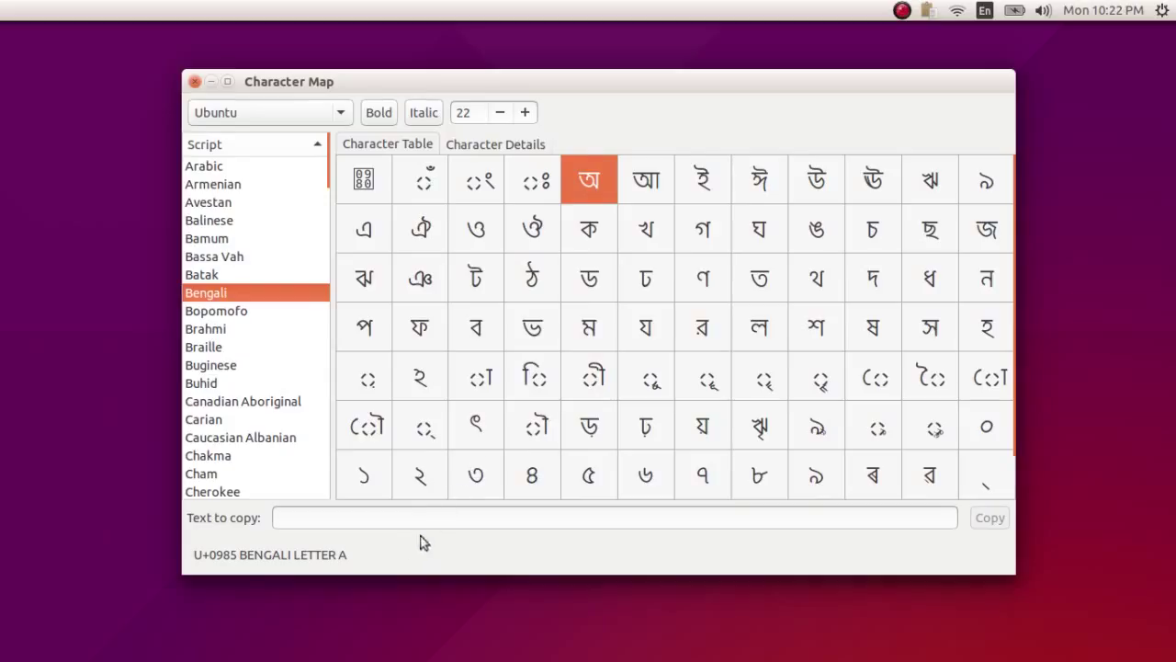
Display the character details of the Bengali letter A and read through its properties and representations.
left_click(508, 147)
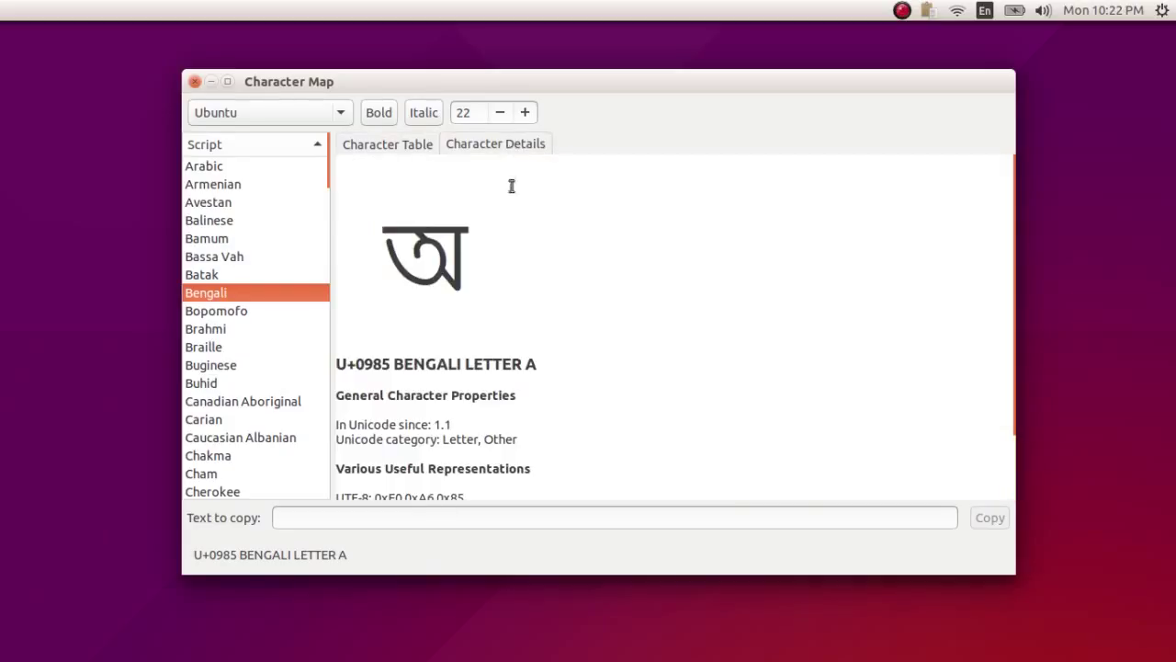
left_click_drag(538, 363, 527, 363)
scroll(528, 402, "down", 2)
scroll(522, 393, "up", 1)
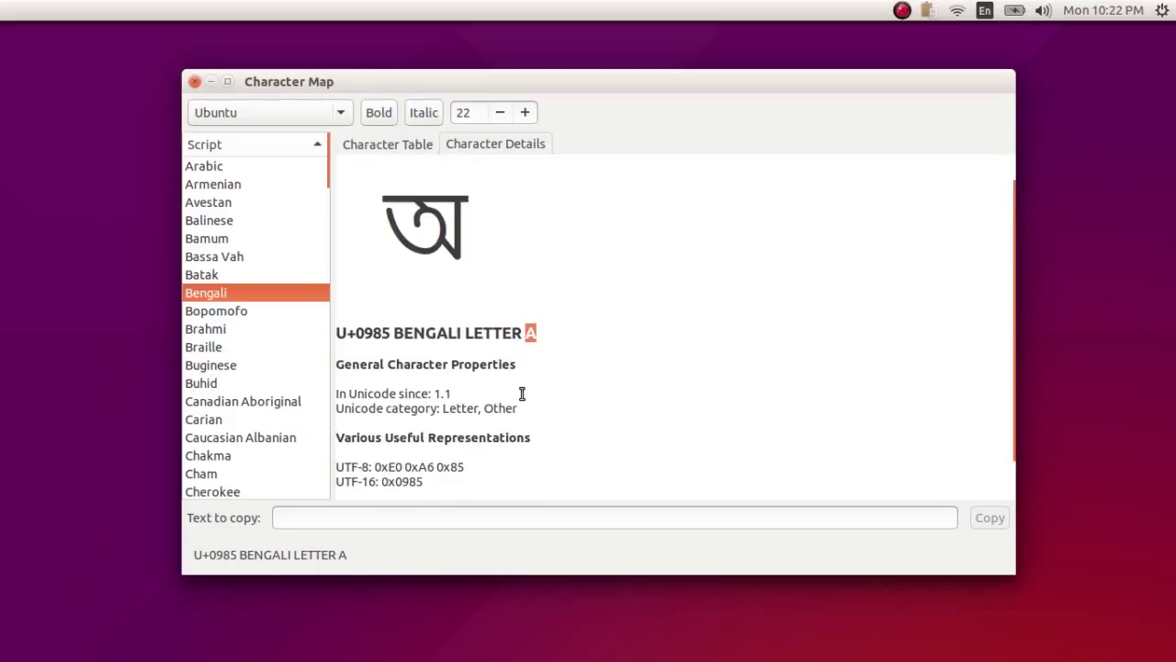
Check the character details of the Bengali letter AA (আ) and return to the character table.
left_click(413, 145)
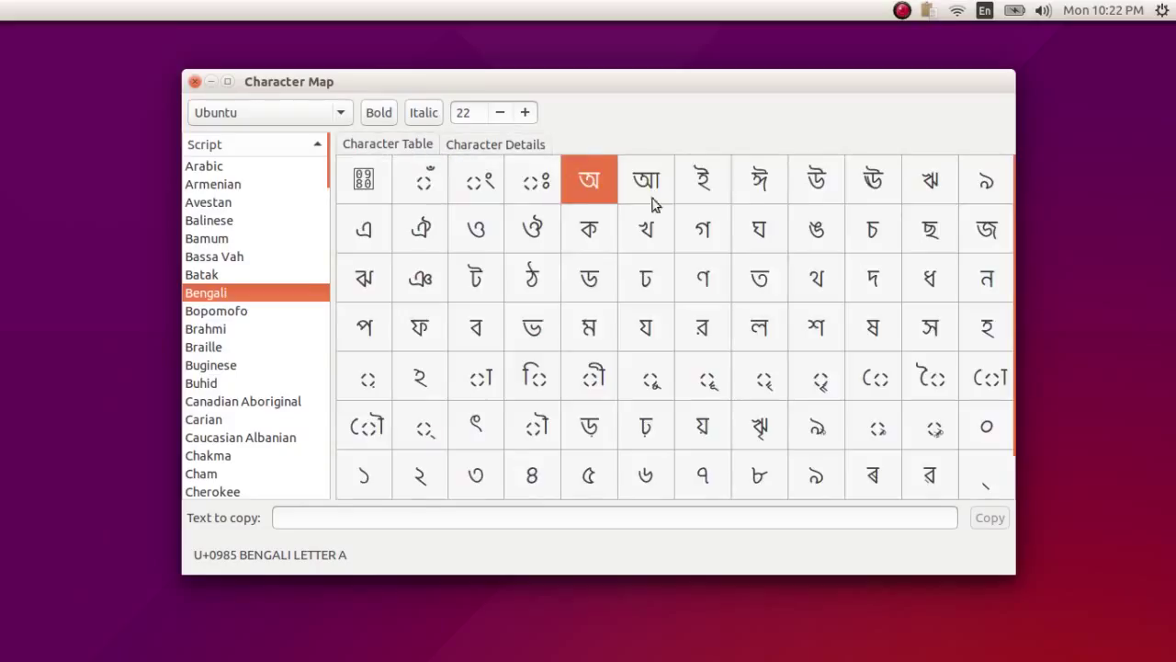
left_click(650, 188)
left_click(511, 147)
left_click(389, 147)
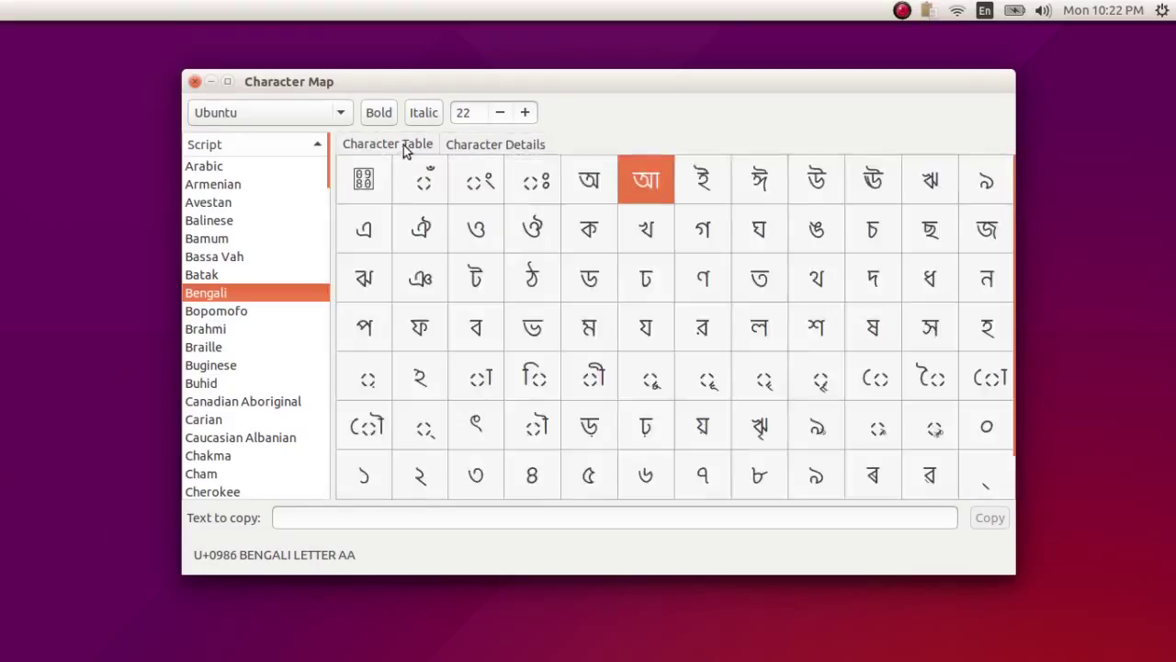
Select the Bengali letters KA (ক) and KHA (খ), and look over the rest of the Bengali table.
left_click(604, 242)
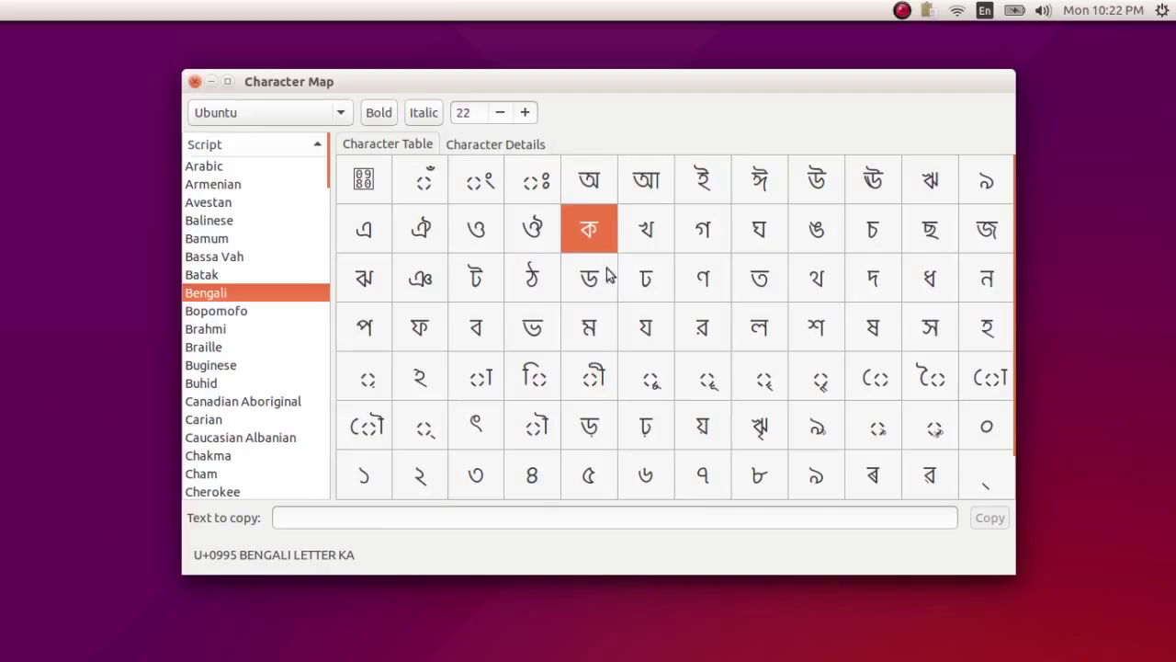
left_click(660, 234)
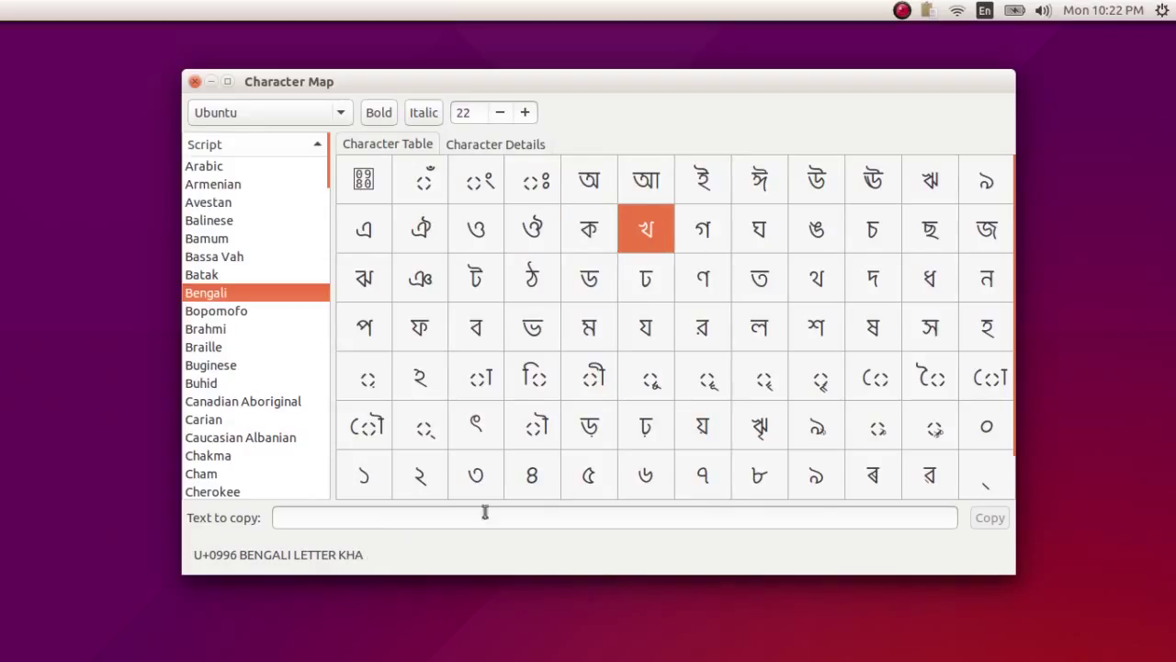
scroll(472, 338, "down", 1)
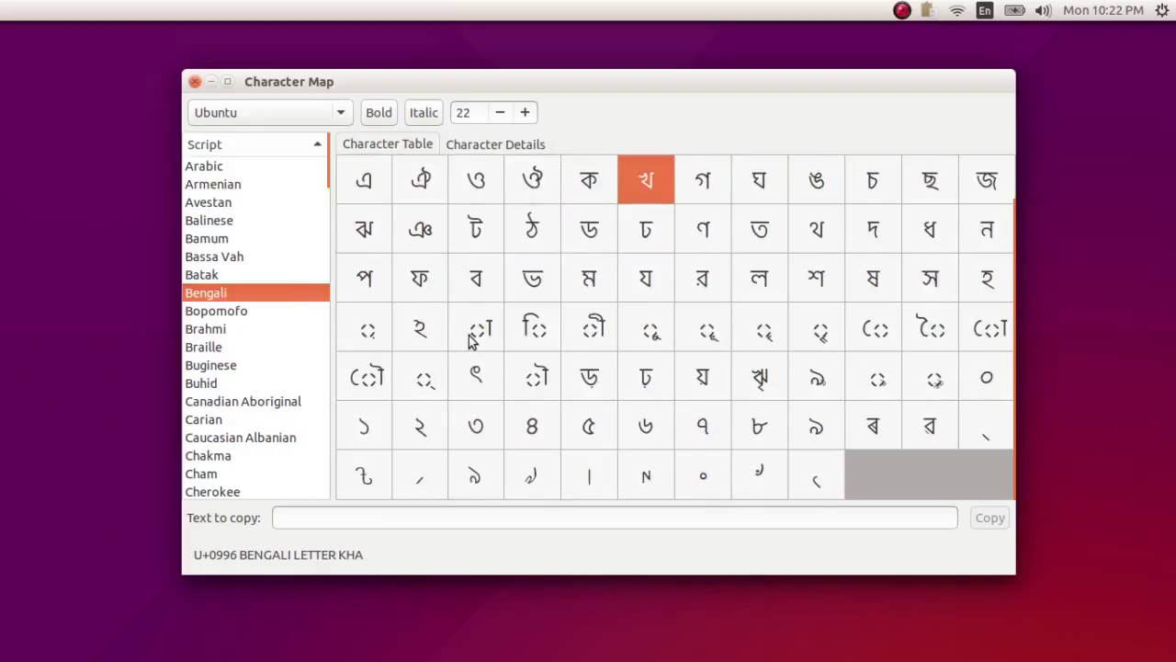
scroll(468, 340, "up", 1)
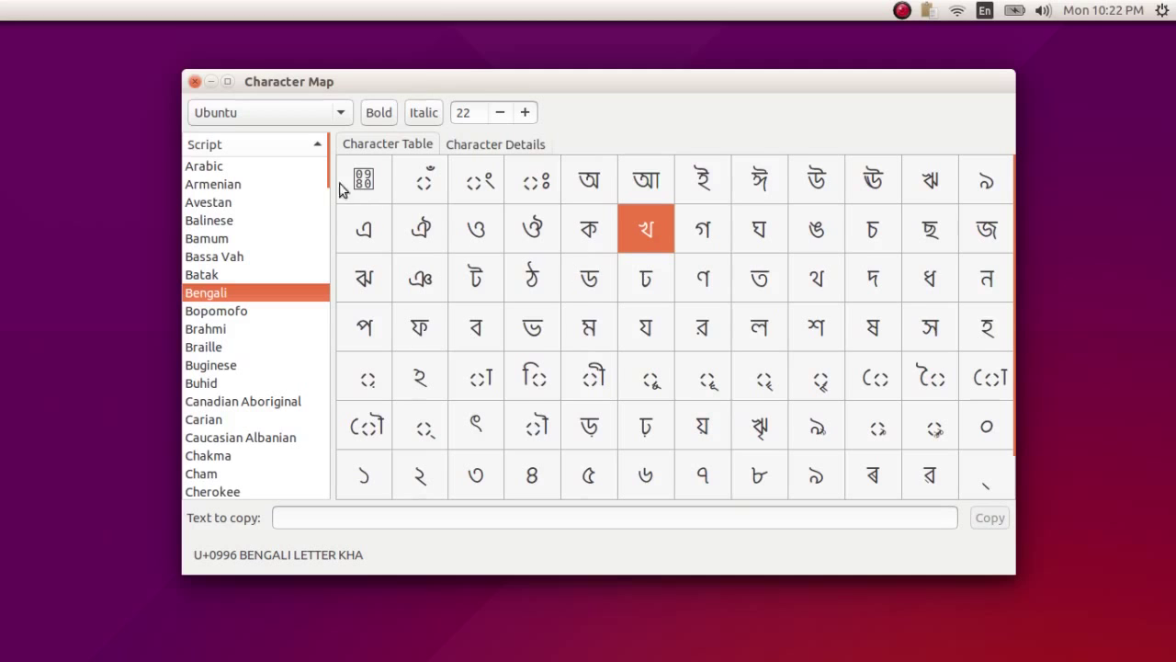
scroll(926, 296, "down", 1)
scroll(926, 296, "up", 1)
Browse further scripts in the list, viewing the Gurmukhi and Inscriptional Parthian character tables.
scroll(263, 290, "down", 5)
left_click(258, 357)
scroll(259, 331, "down", 6)
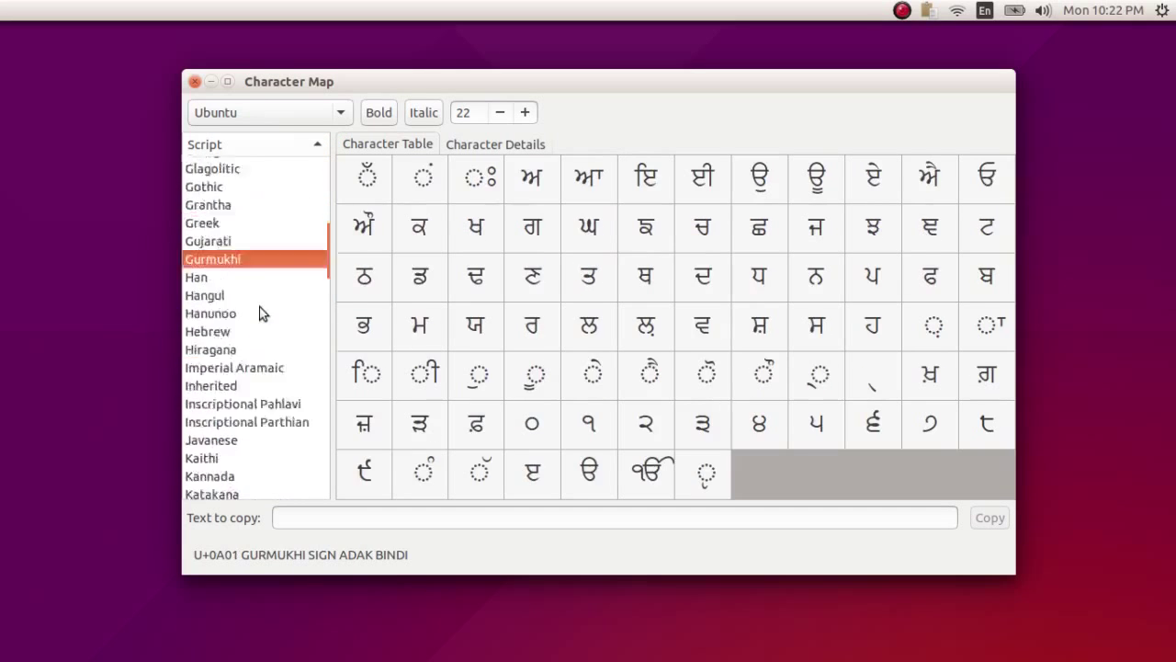
left_click(250, 376)
left_click(260, 236)
scroll(260, 260, "up", 6)
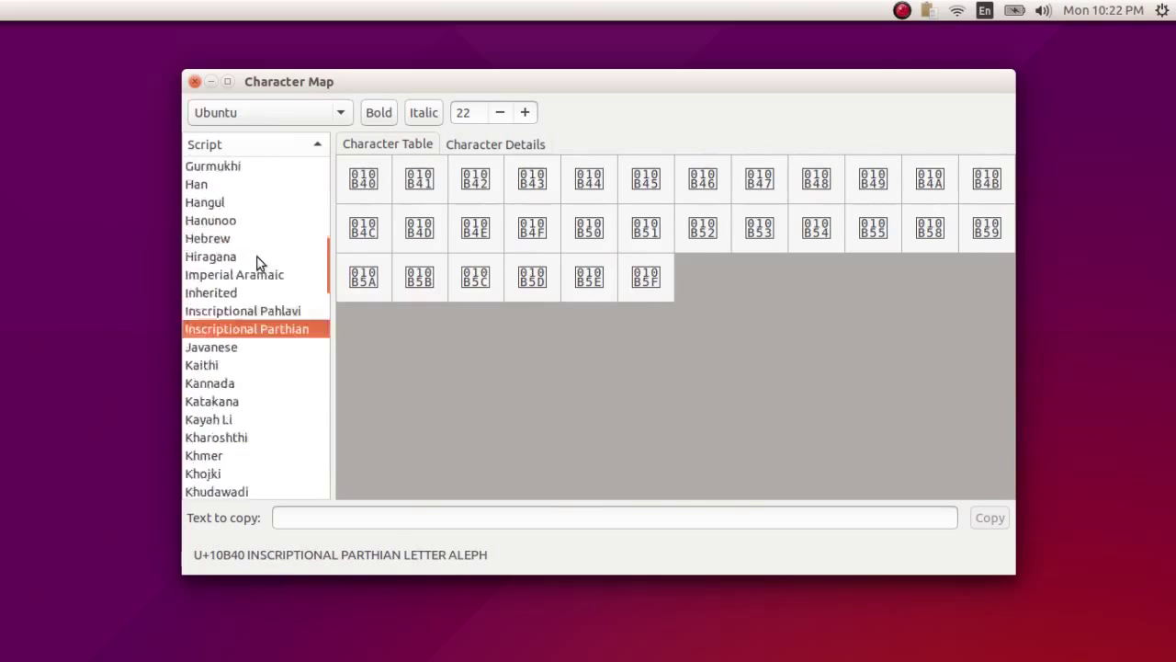
left_click(239, 279)
Show the Han script and add the characters 牙, 牛, 犬, 玄 and 玉 to the text to copy.
left_click(264, 370)
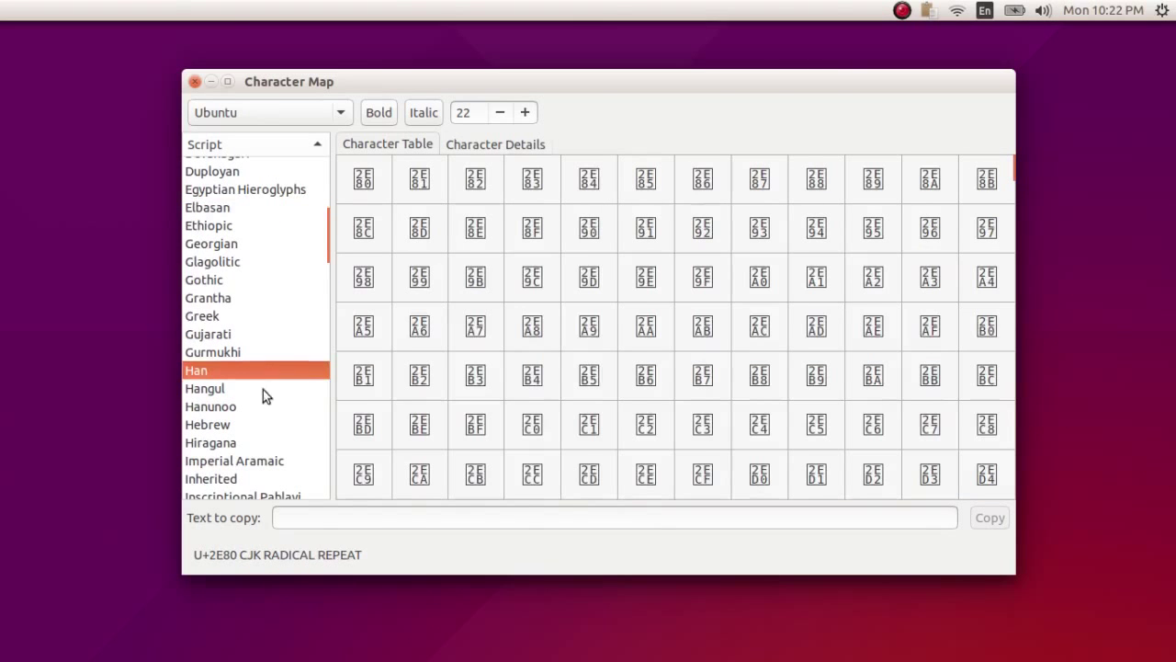
scroll(650, 304, "down", 5)
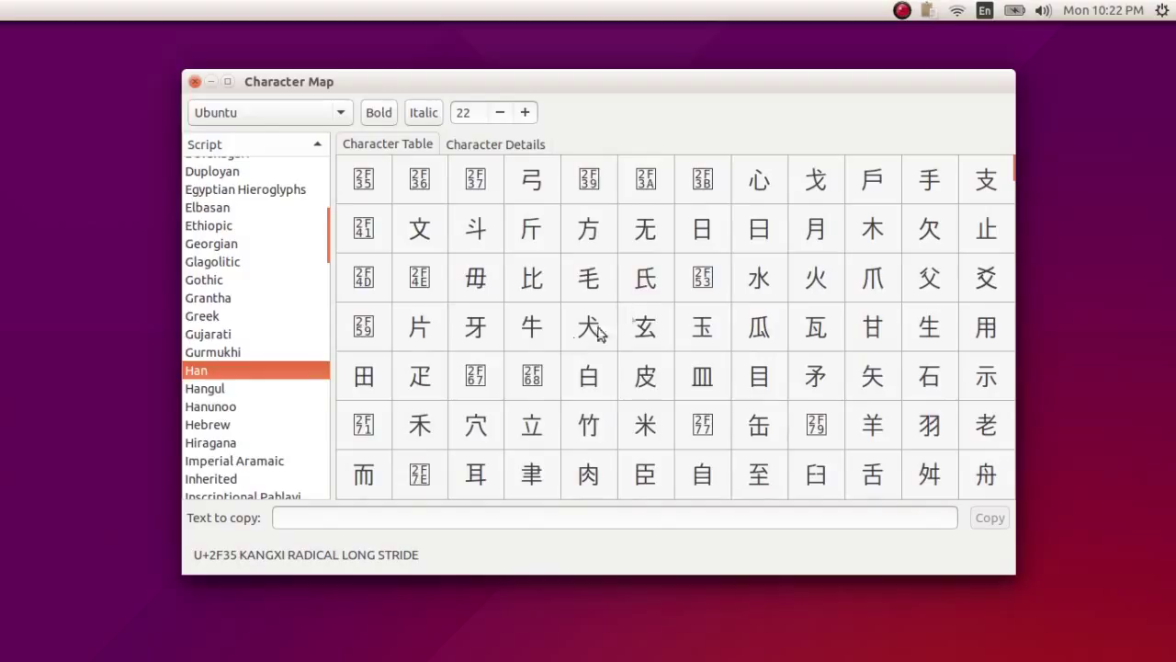
left_click(472, 336)
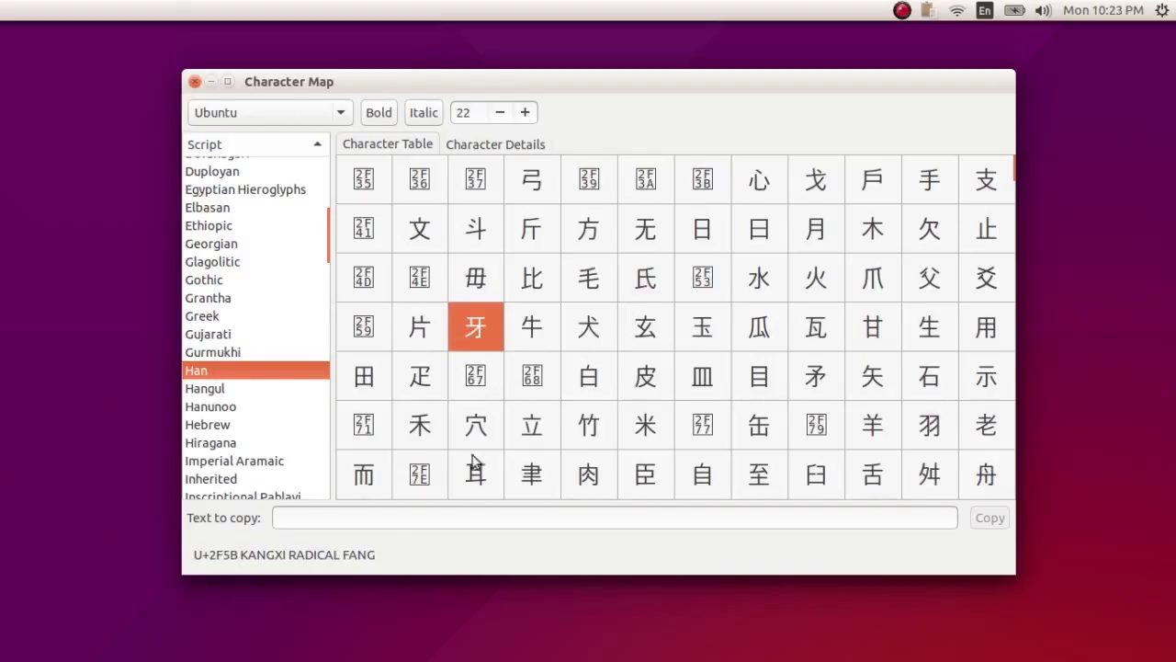
double_click(490, 323)
double_click(532, 326)
double_click(584, 333)
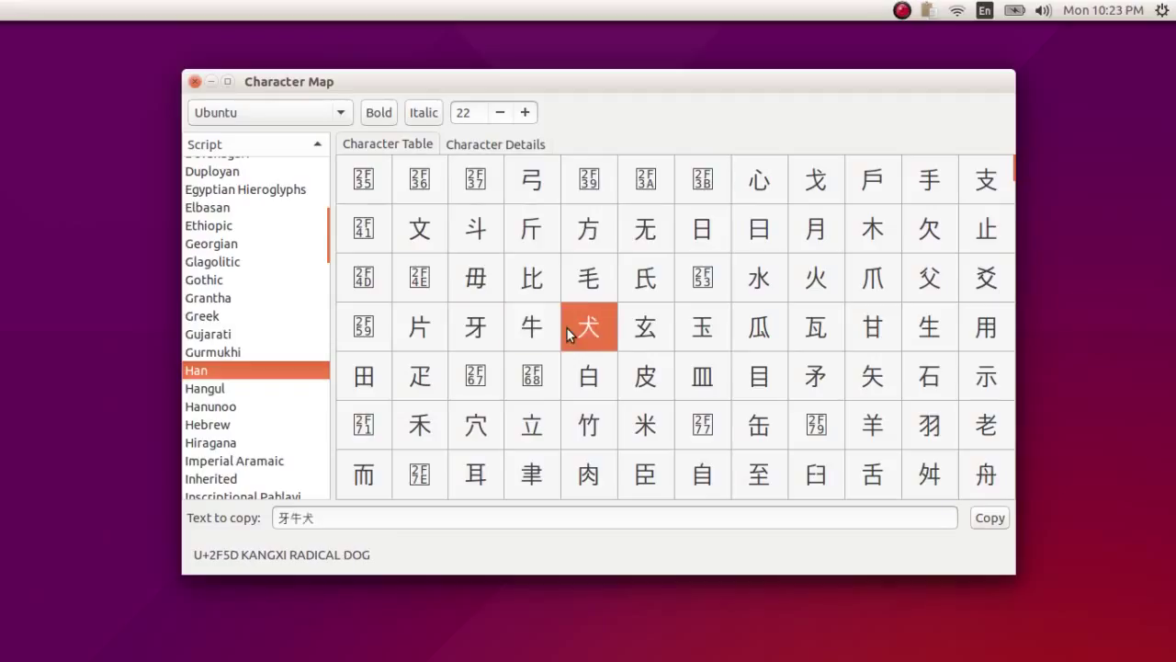
double_click(641, 331)
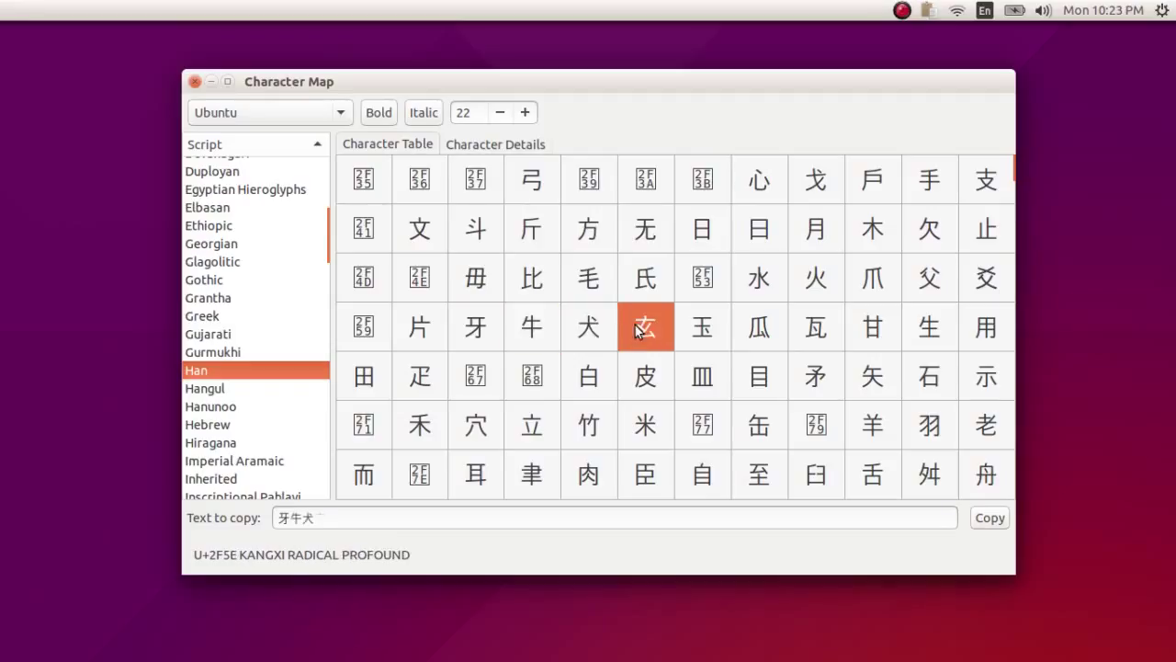
double_click(688, 334)
Select all the collected Han characters 牙牛犬玄玉 and copy them to the clipboard.
left_click(410, 520)
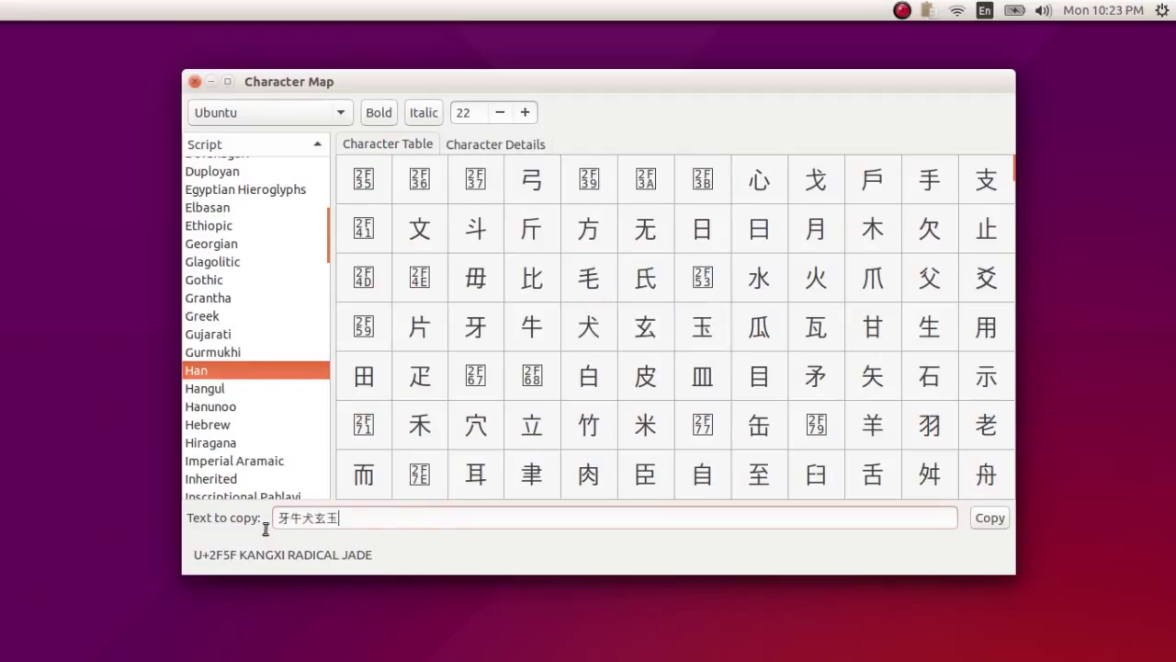
triple_click(269, 517)
left_click(987, 519)
Open gedit and paste the copied Han characters into the untitled document.
mouse_move(1, 295)
left_click(4, 206)
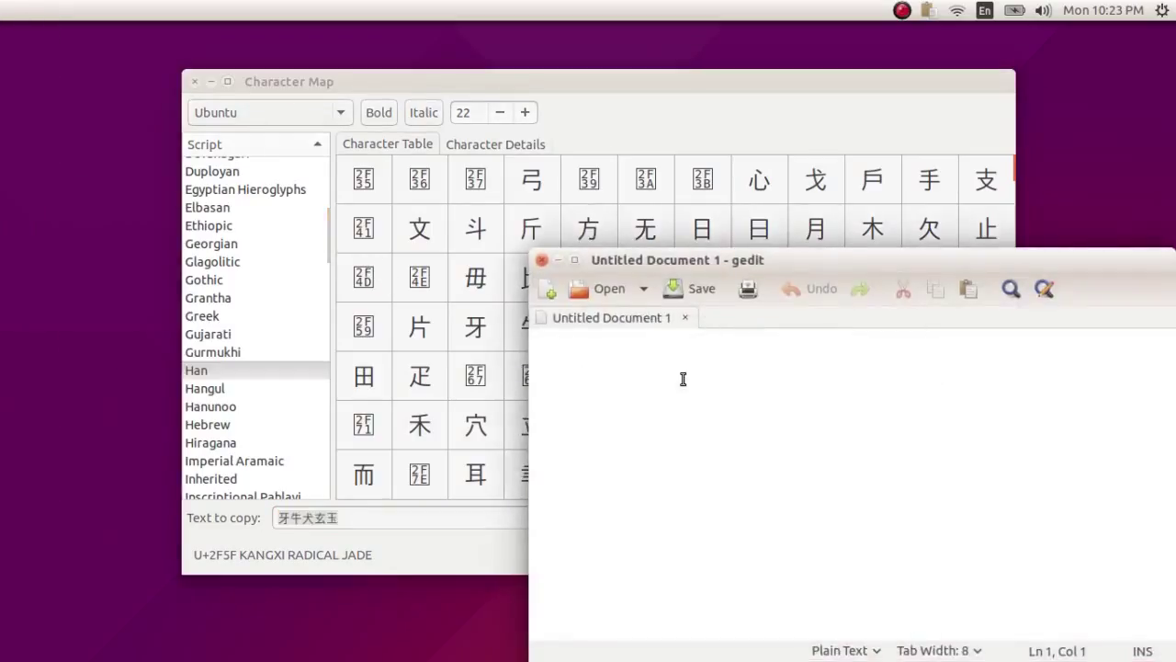
right_click(683, 379)
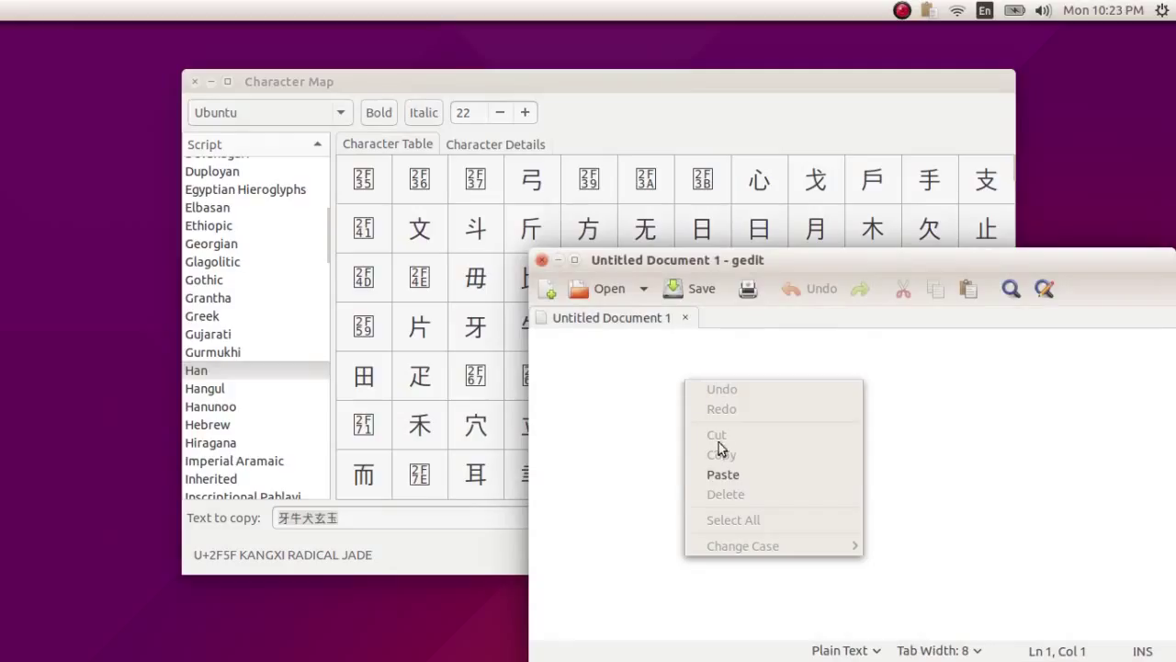
left_click(731, 476)
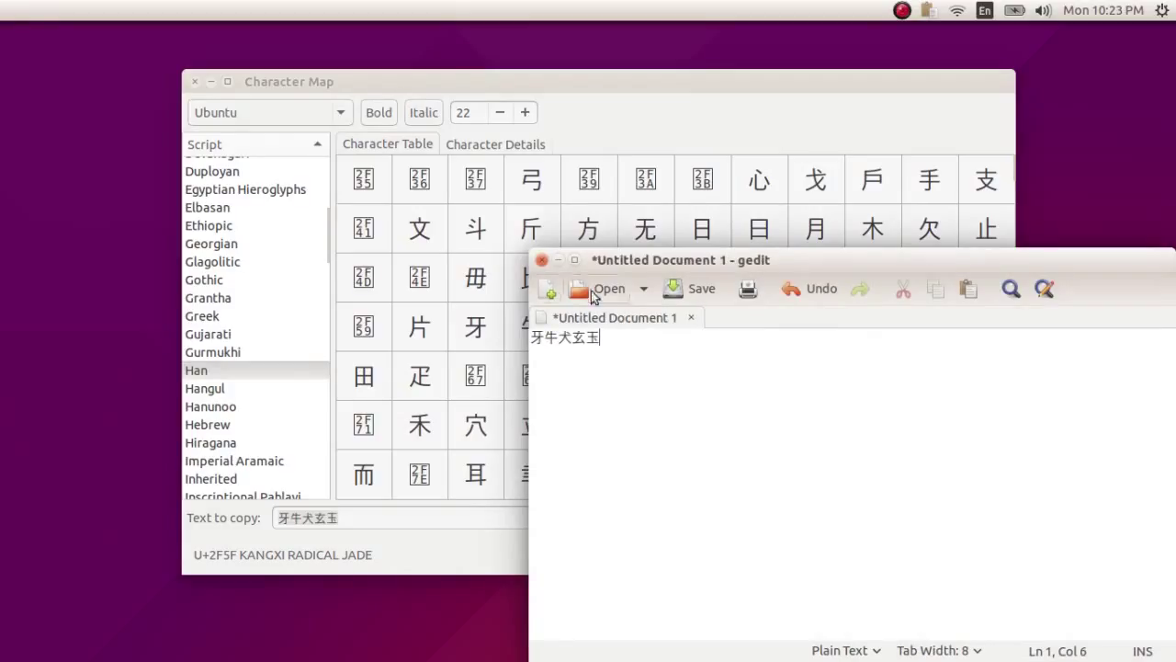
Switch back to Character Map and view the Ethiopic and Greek scripts.
mouse_move(3, 119)
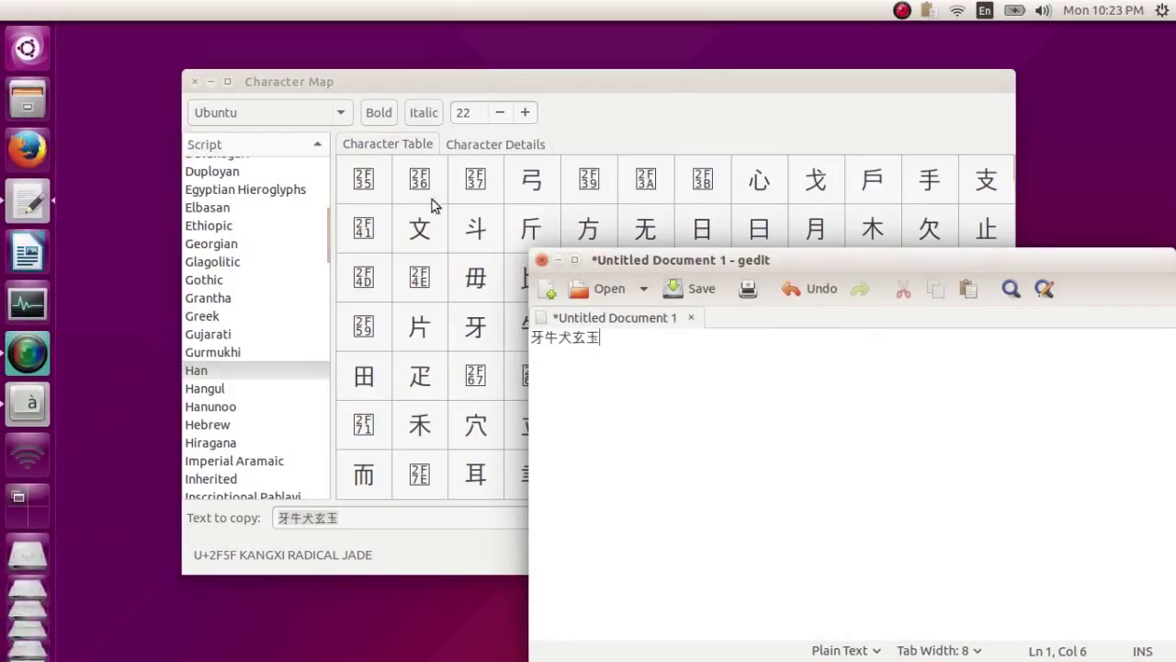
left_click(683, 101)
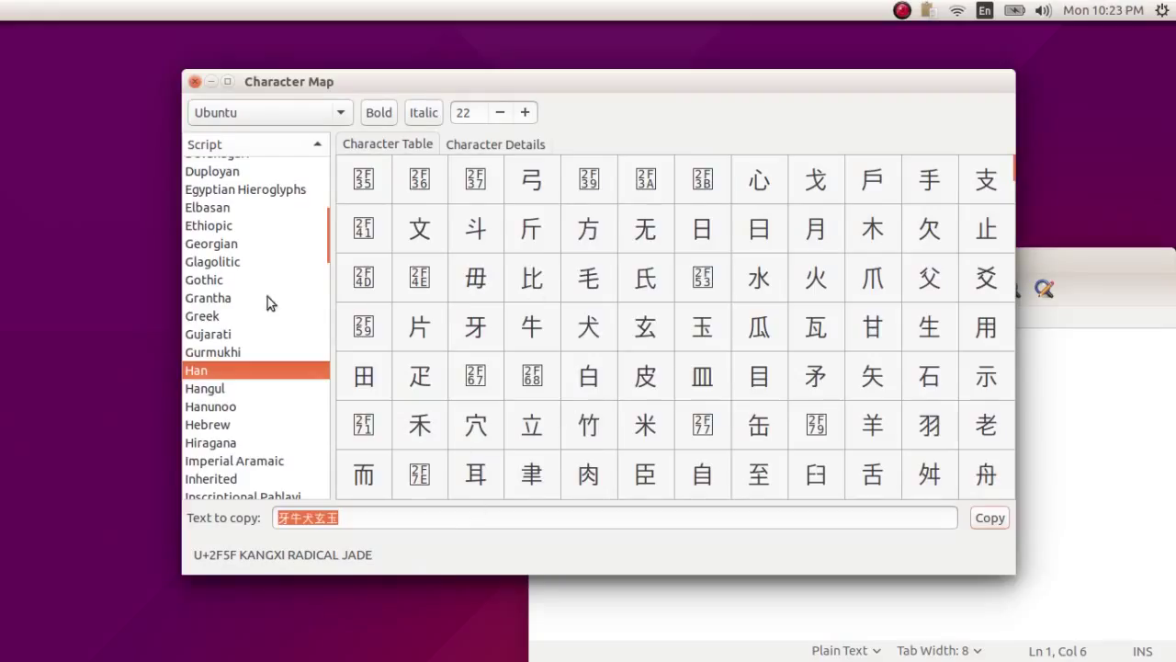
left_click(273, 225)
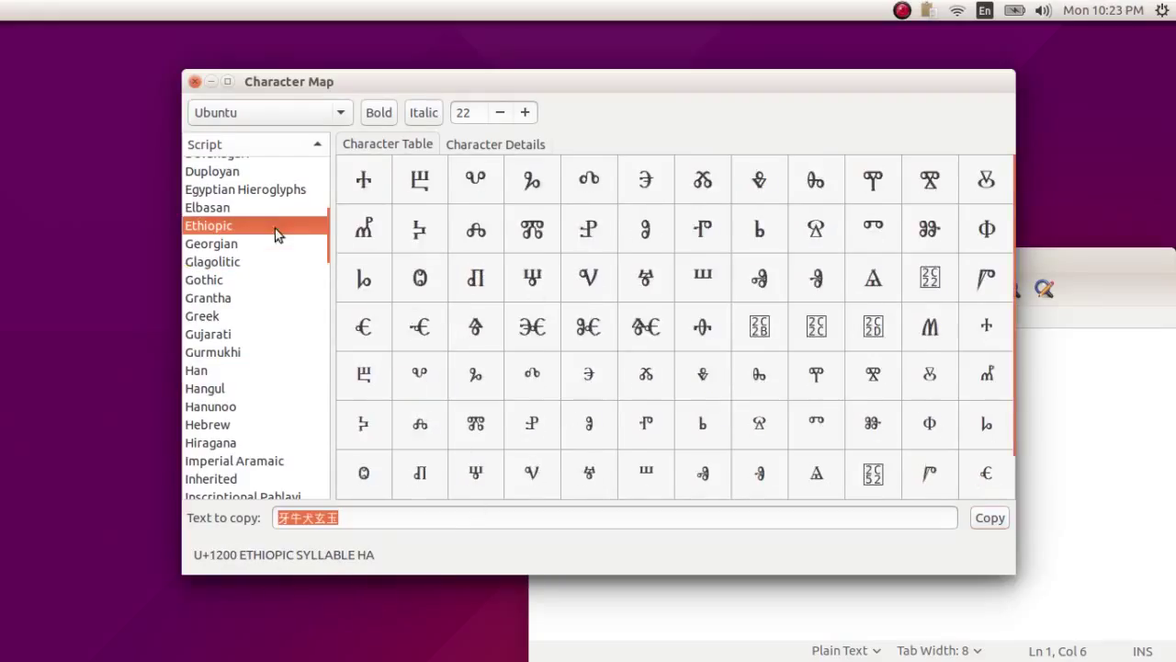
key("Up")
left_click(262, 316)
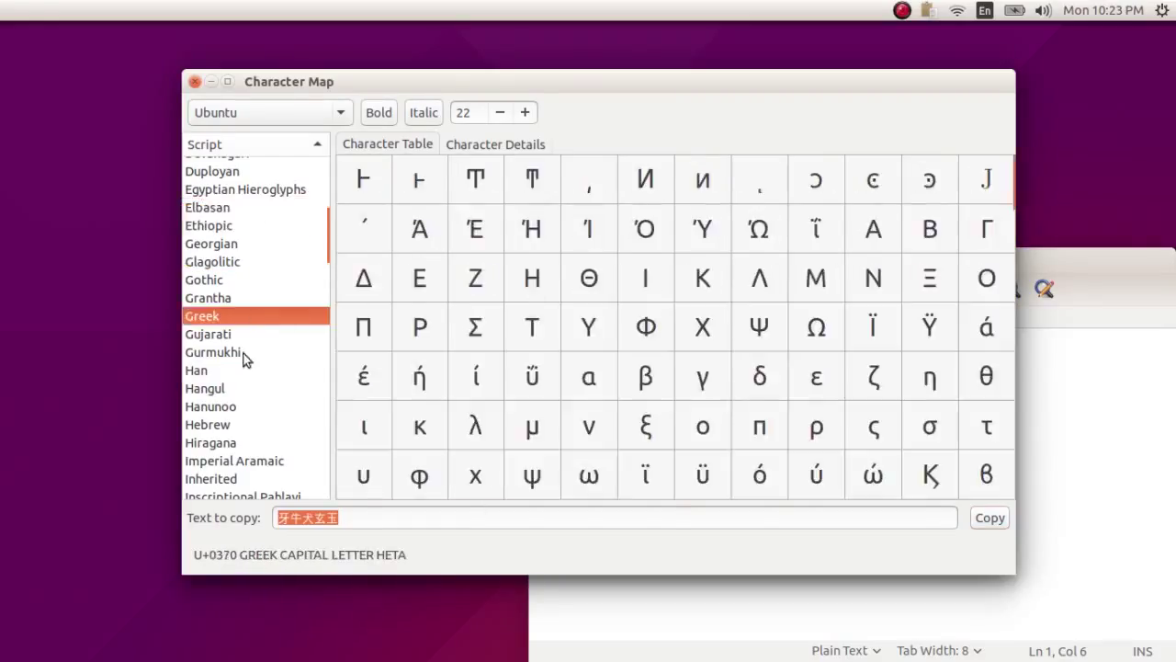
Look through the full table of Greek script characters, including the accented and ancient symbols.
left_click(247, 357)
left_click(250, 320)
scroll(494, 318, "down", 5)
scroll(493, 318, "down", 4)
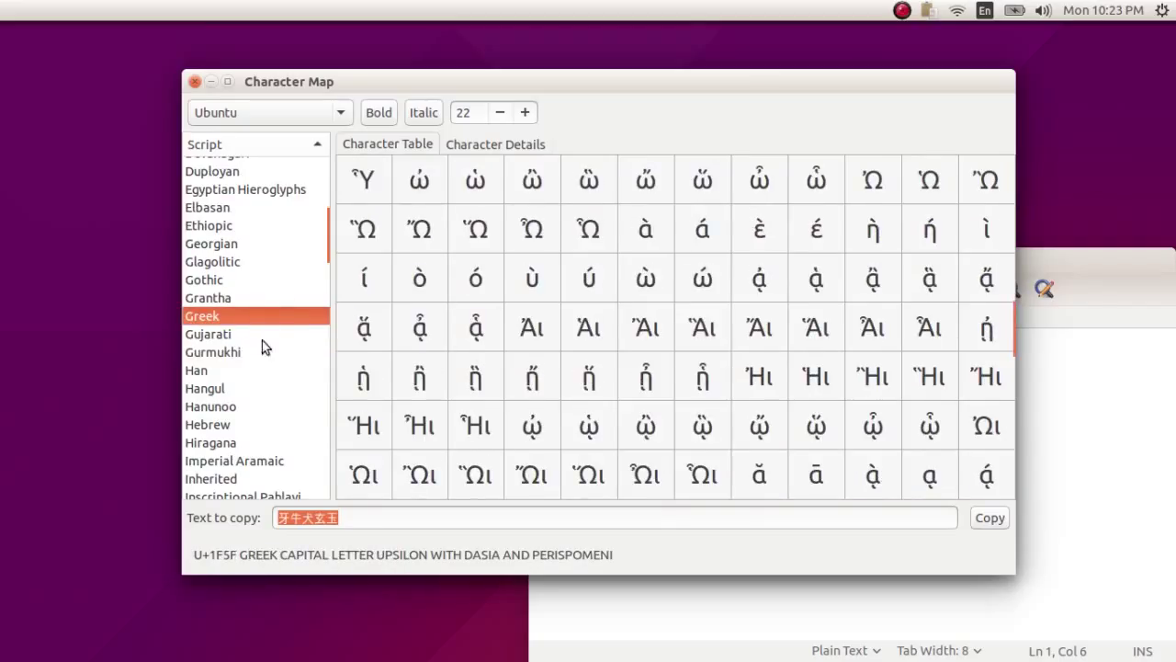
scroll(534, 323, "up", 3)
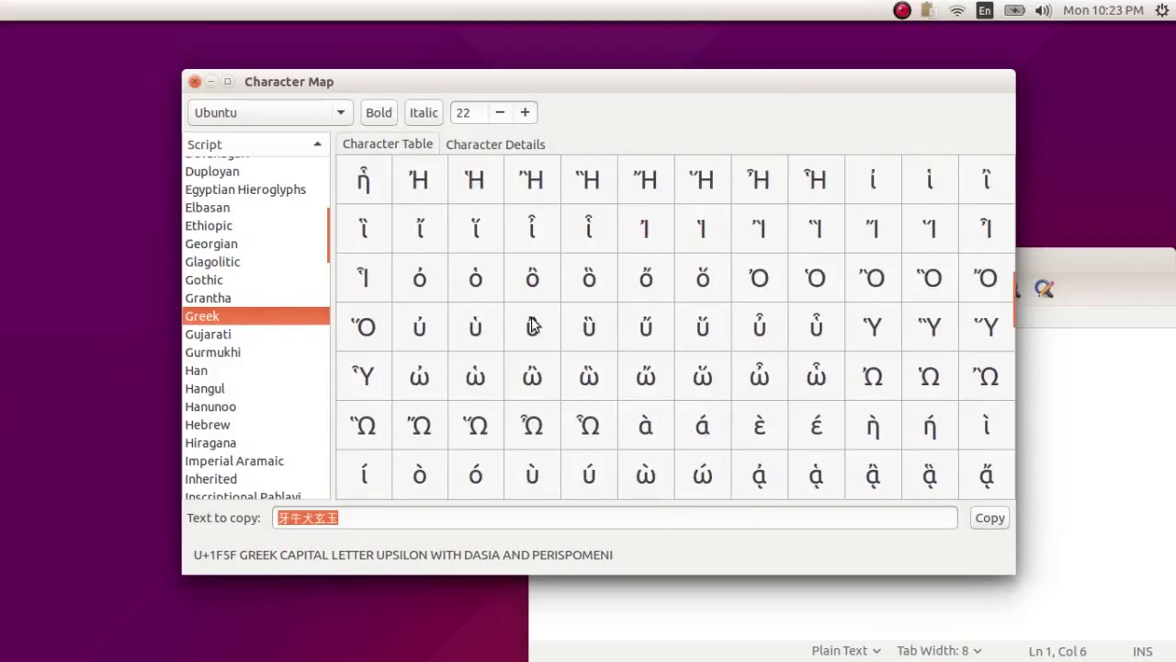
scroll(711, 300, "down", 4)
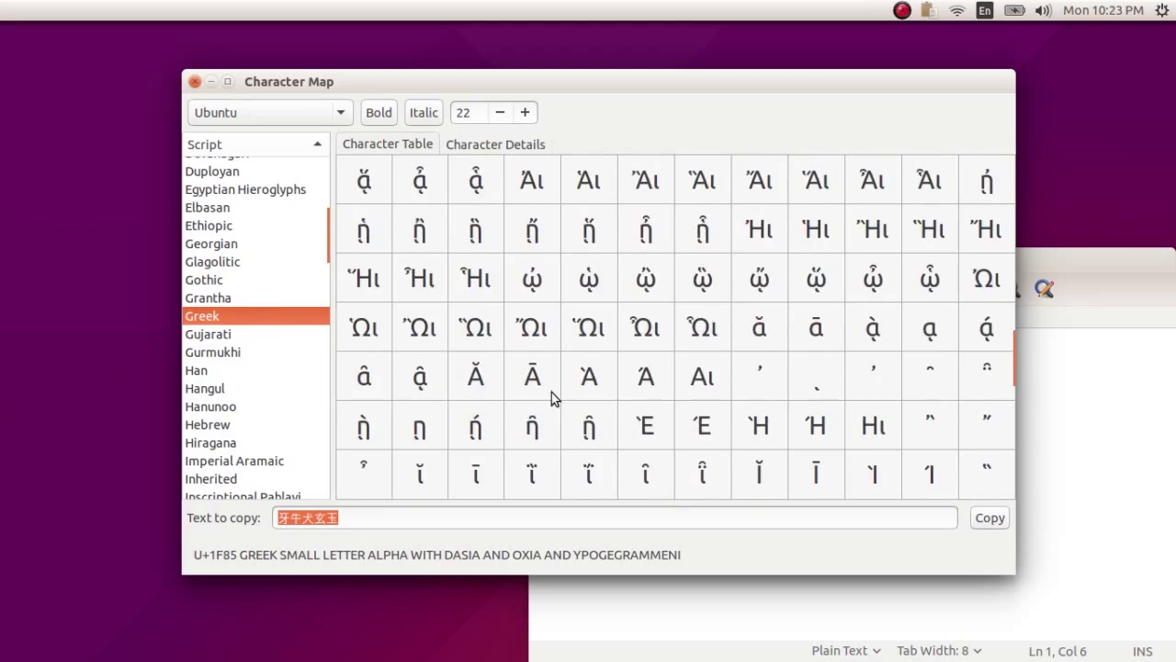
scroll(552, 393, "down", 4)
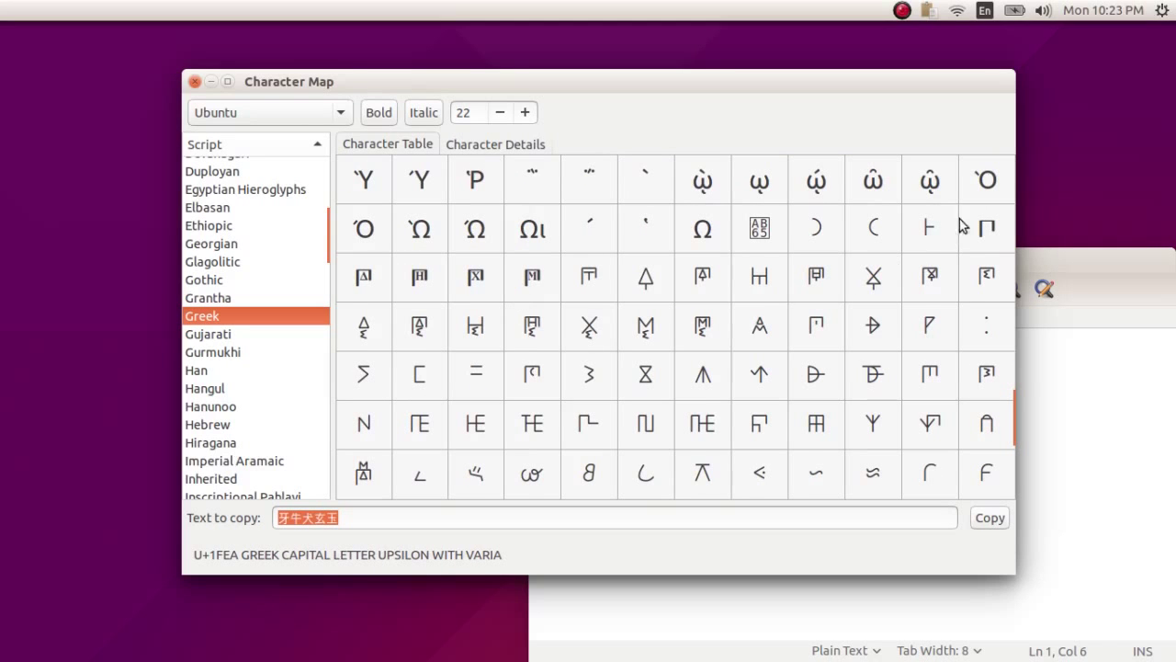
scroll(583, 401, "down", 3)
scroll(584, 401, "up", 5)
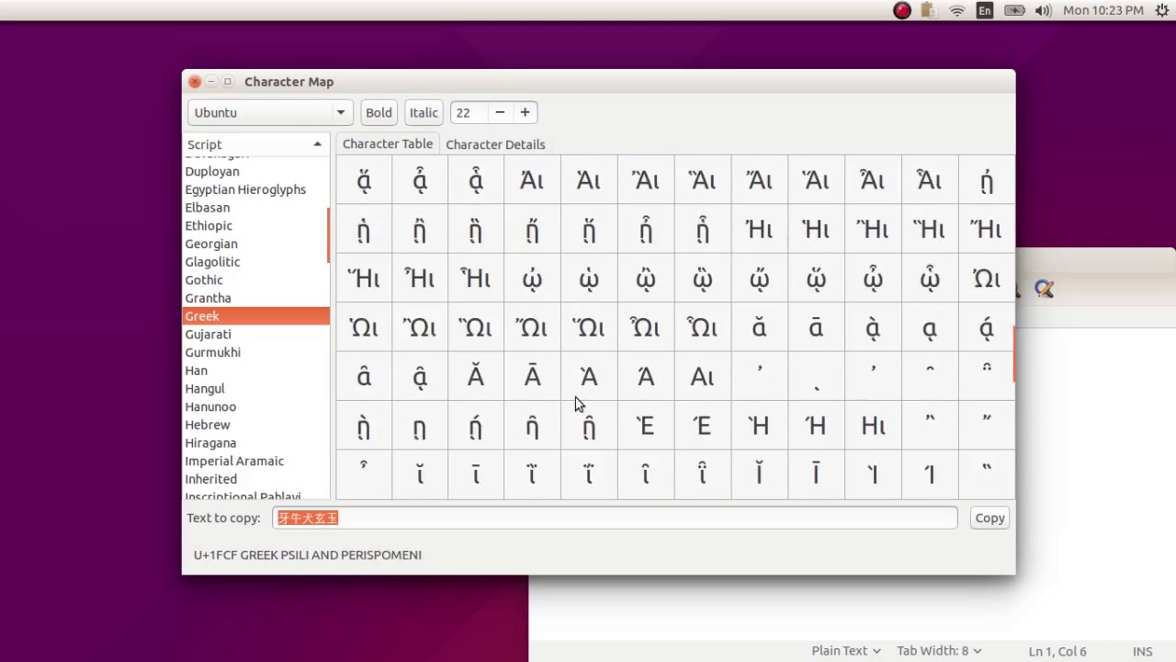
scroll(565, 395, "up", 10)
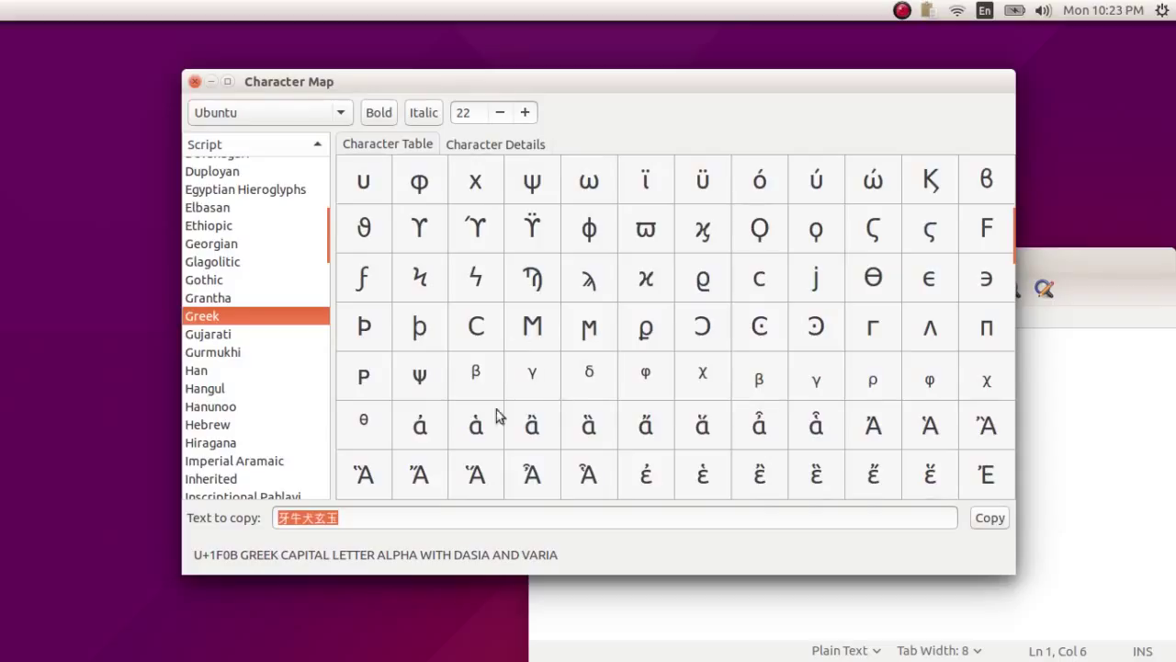
Copy the Greek small letter omega ω from Character Map and paste it into the untitled gedit document.
left_click(569, 189)
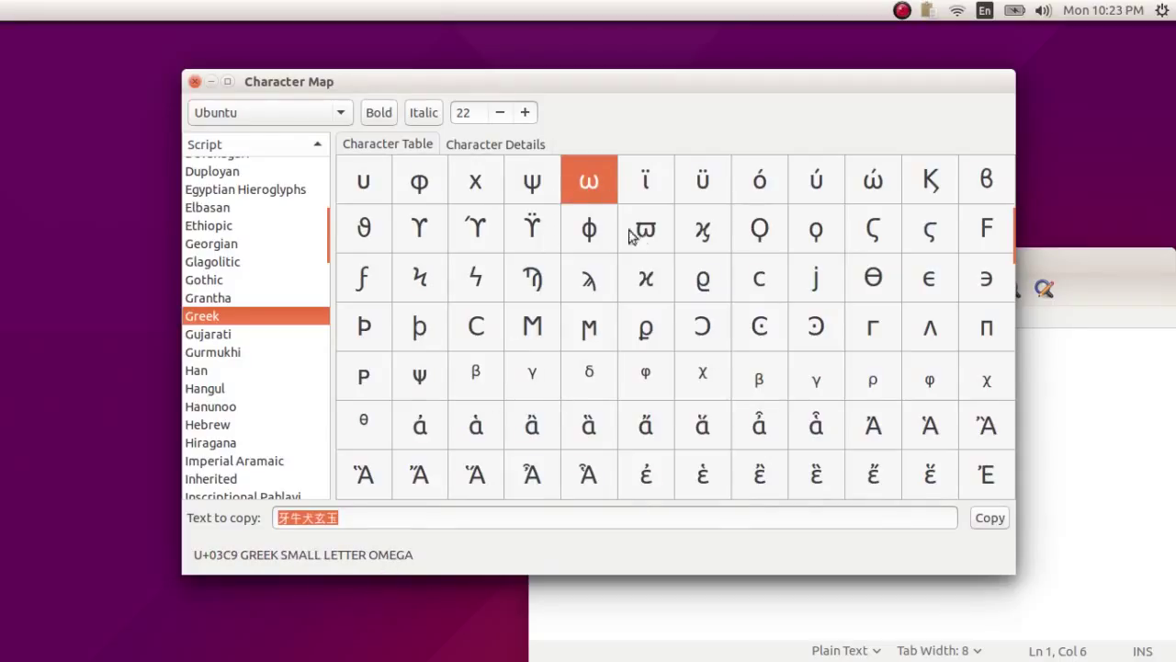
double_click(593, 188)
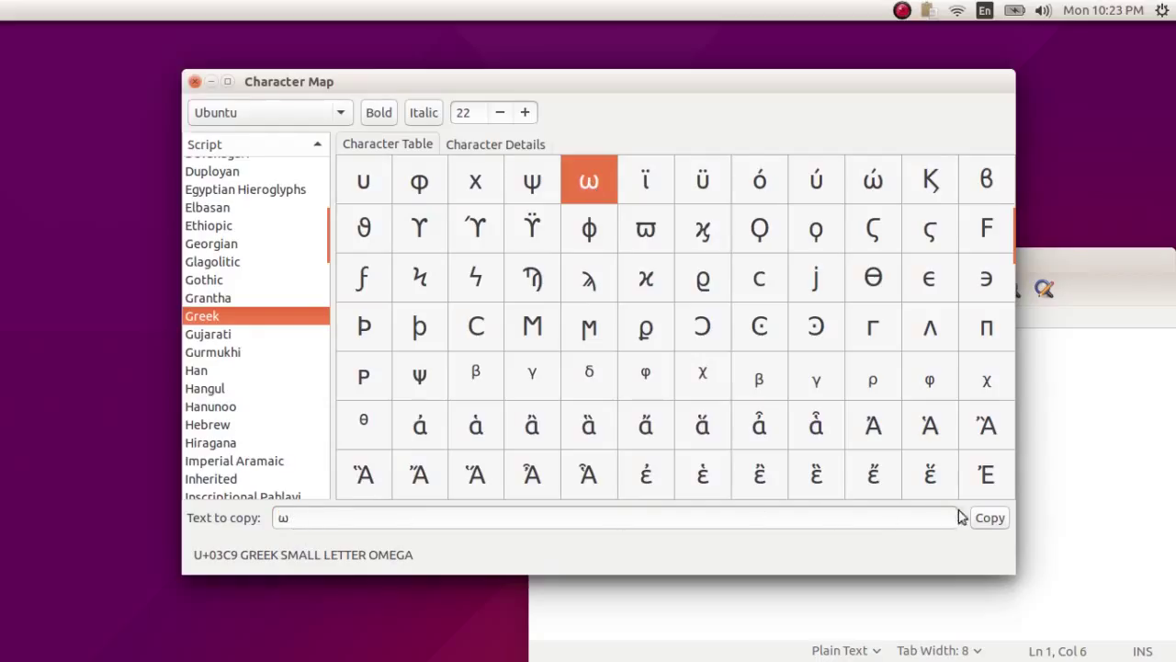
left_click(988, 518)
left_click(1052, 417)
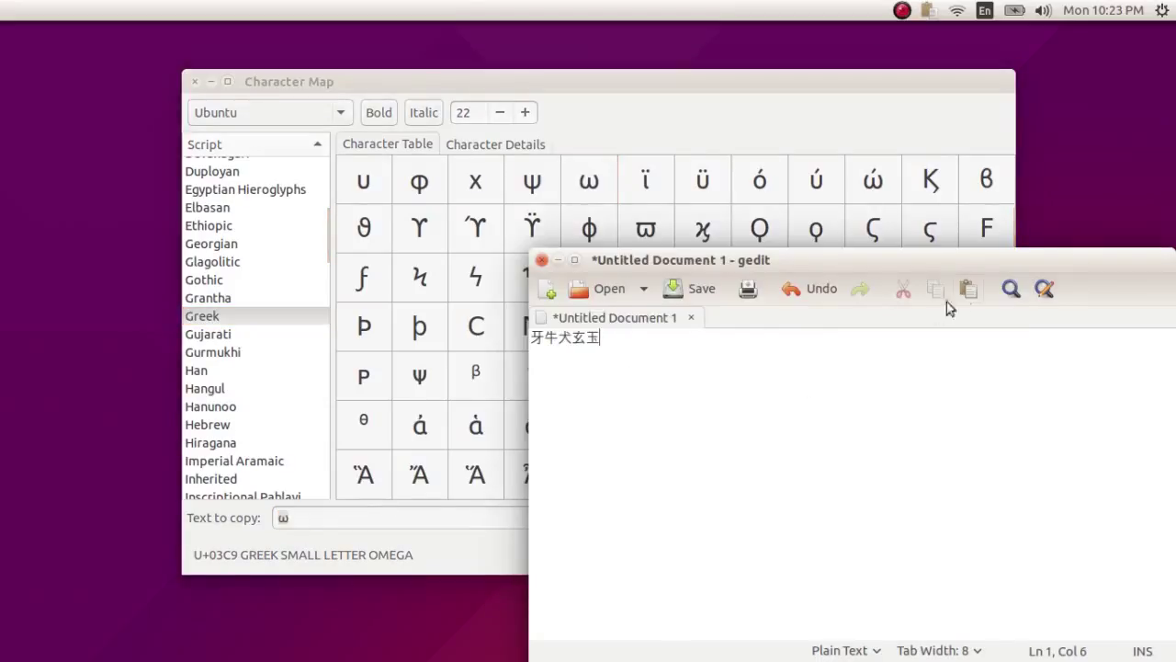
left_click(967, 288)
key("ctrl+a")
left_click(580, 356)
Close the gedit document without saving it and close Character Map.
left_click(541, 260)
left_click(859, 521)
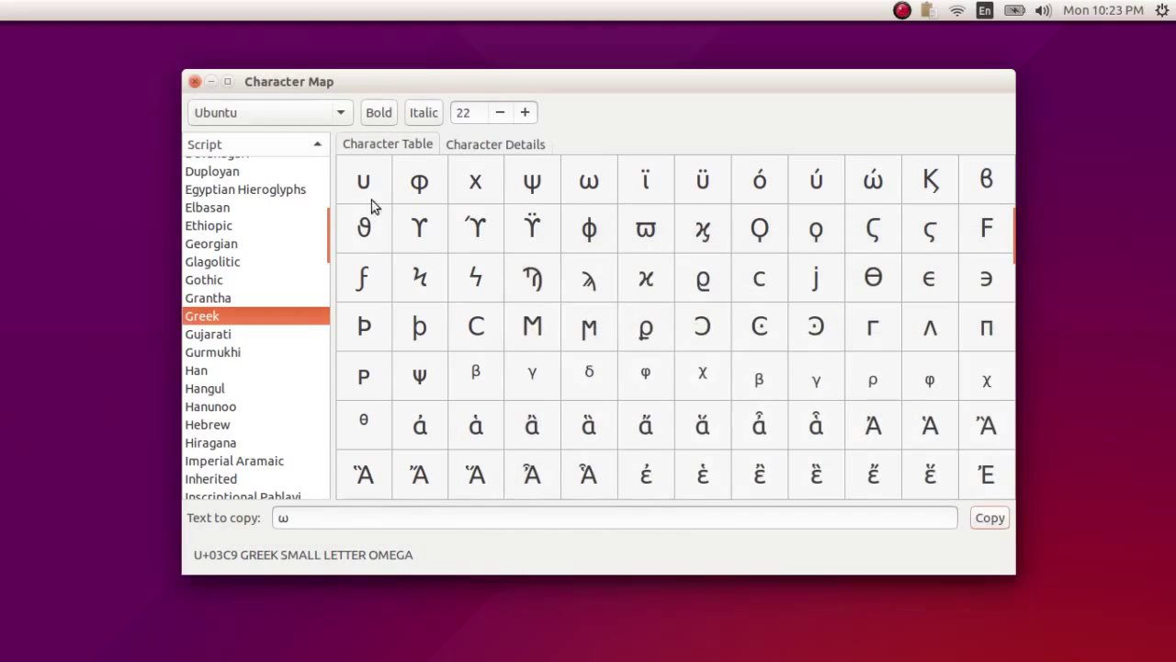
left_click(195, 81)
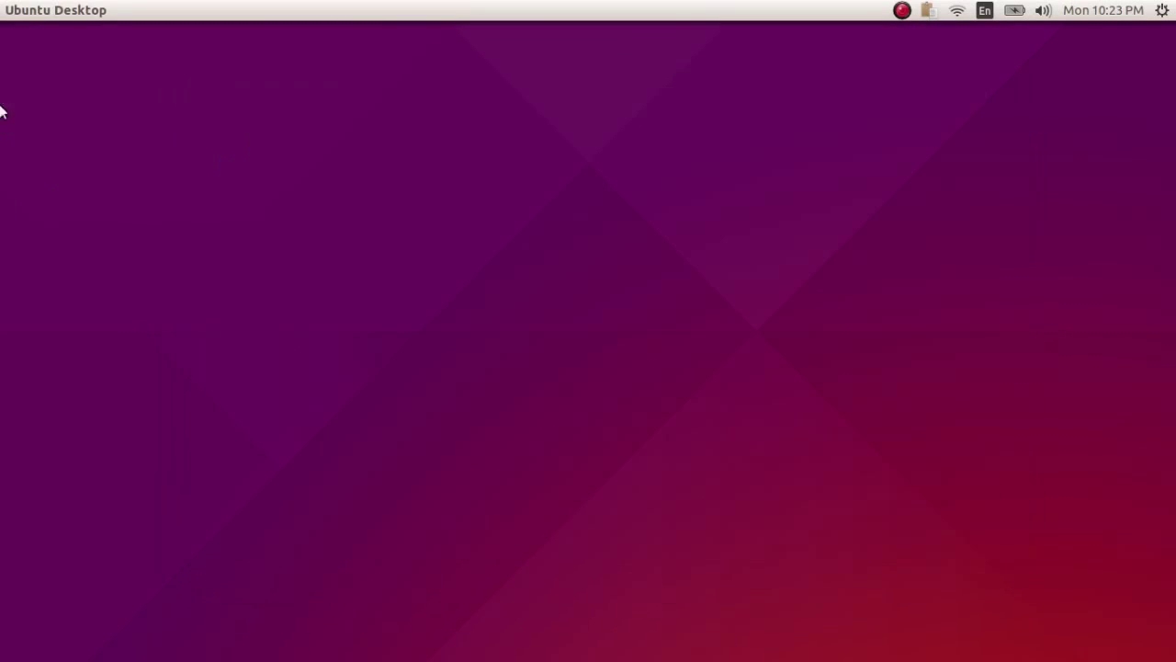
Open Disk Usage Analyser from the installed applications and move its window fully into view.
left_click(12, 61)
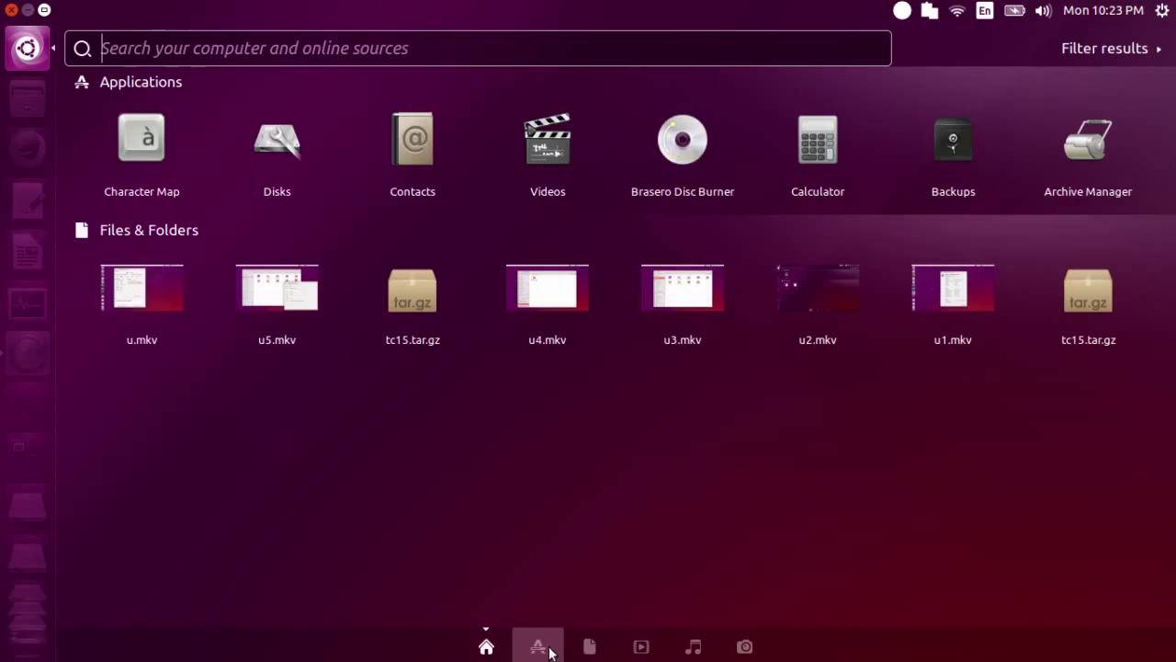
left_click(550, 648)
scroll(919, 414, "down", 1)
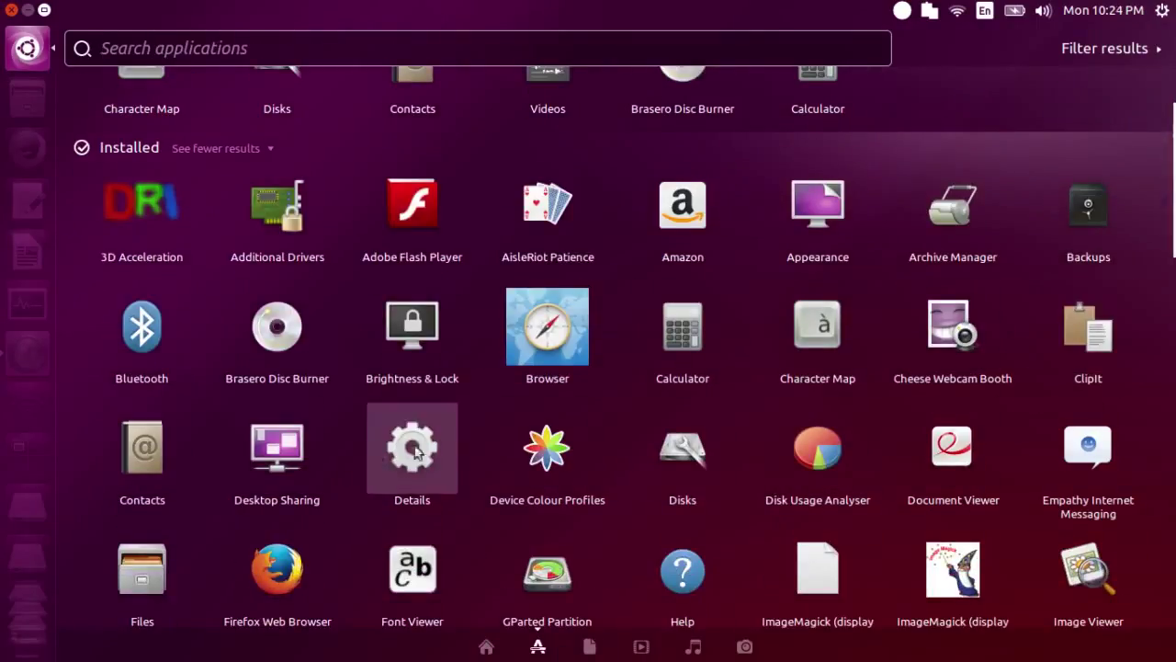
left_click(818, 448)
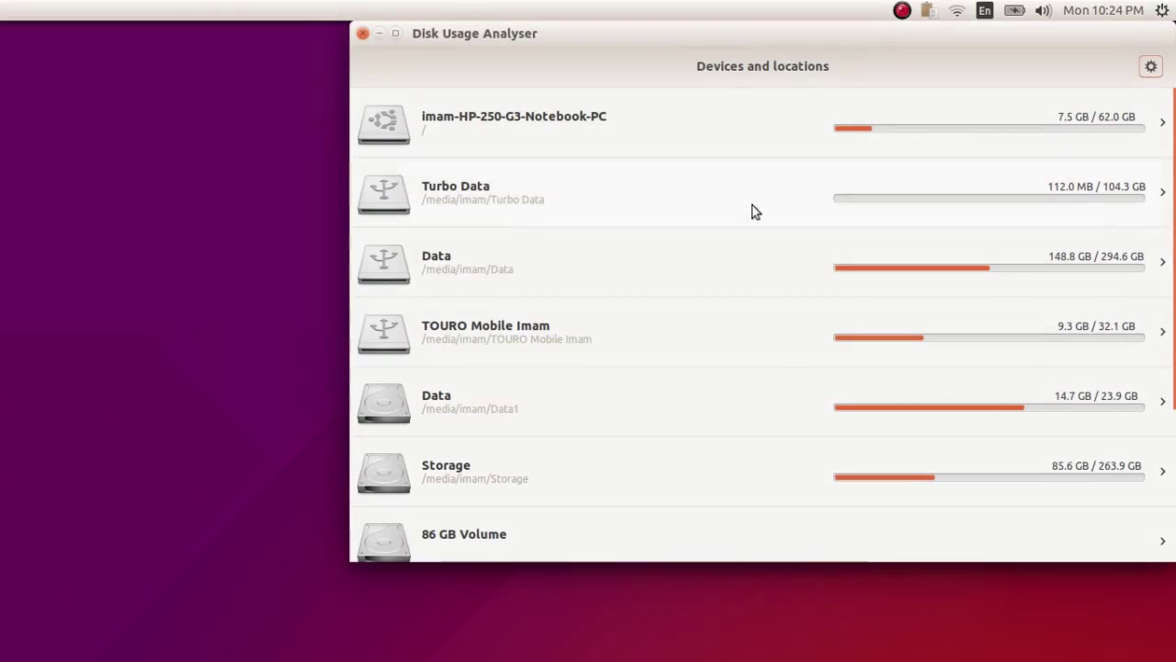
left_click_drag(729, 42, 612, 65)
Examine the listed devices and locations and their disk usage, from the system drive down to the Home folder.
scroll(568, 307, "down", 4)
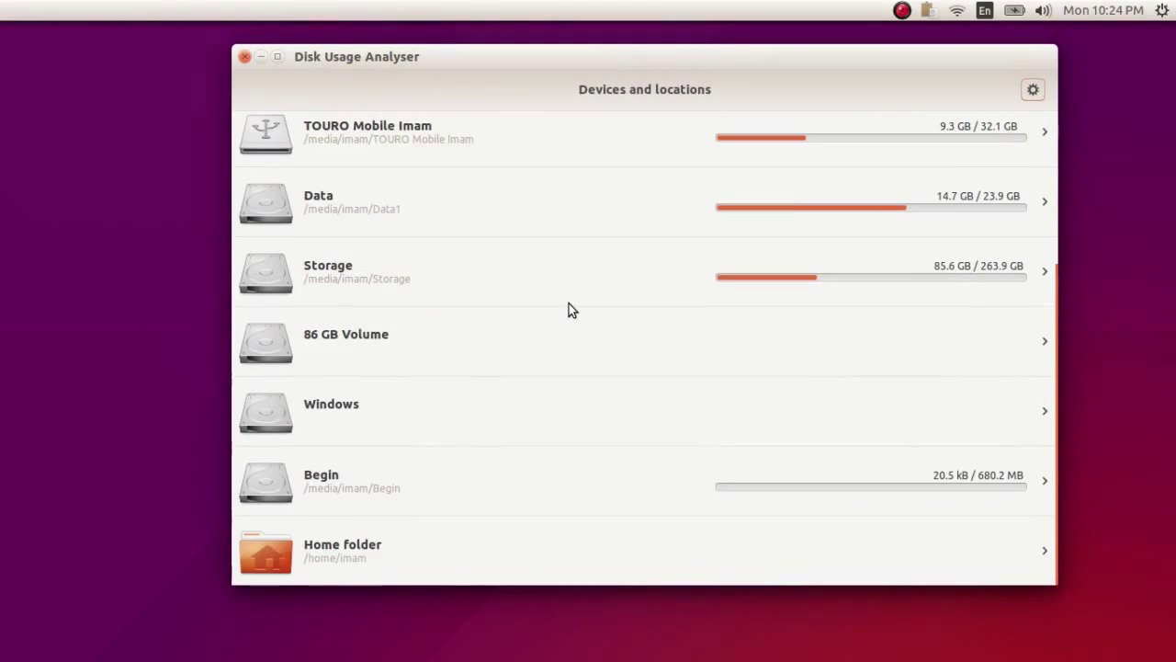
scroll(569, 312, "up", 4)
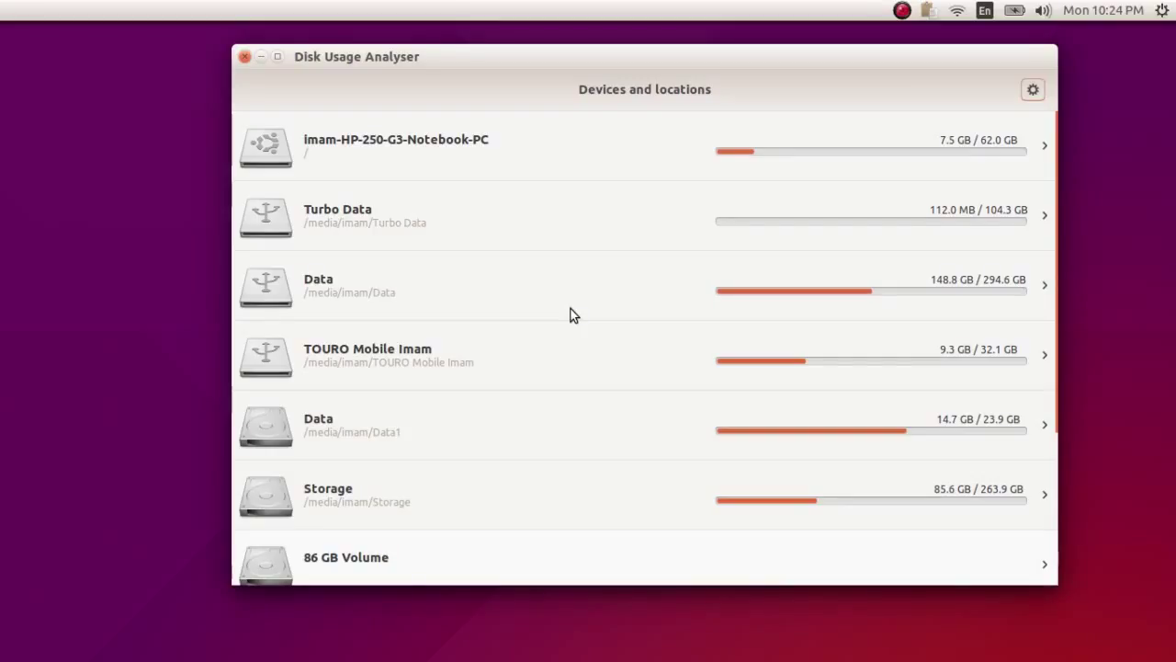
scroll(571, 313, "down", 5)
scroll(572, 320, "up", 5)
scroll(502, 434, "down", 5)
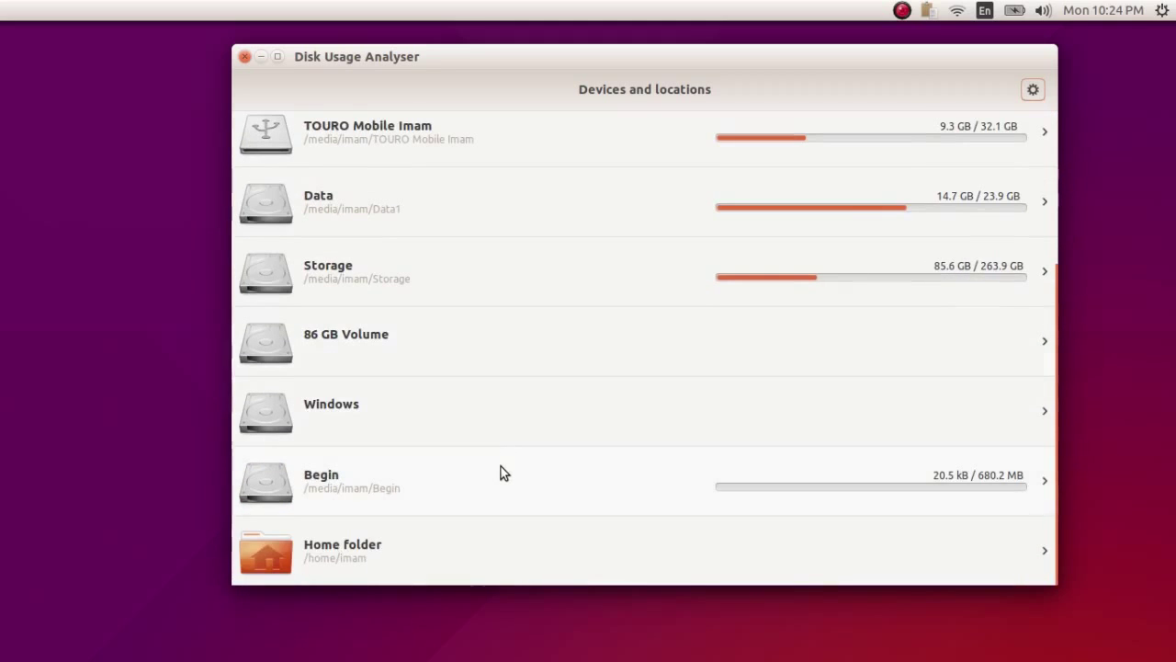
scroll(501, 466, "up", 5)
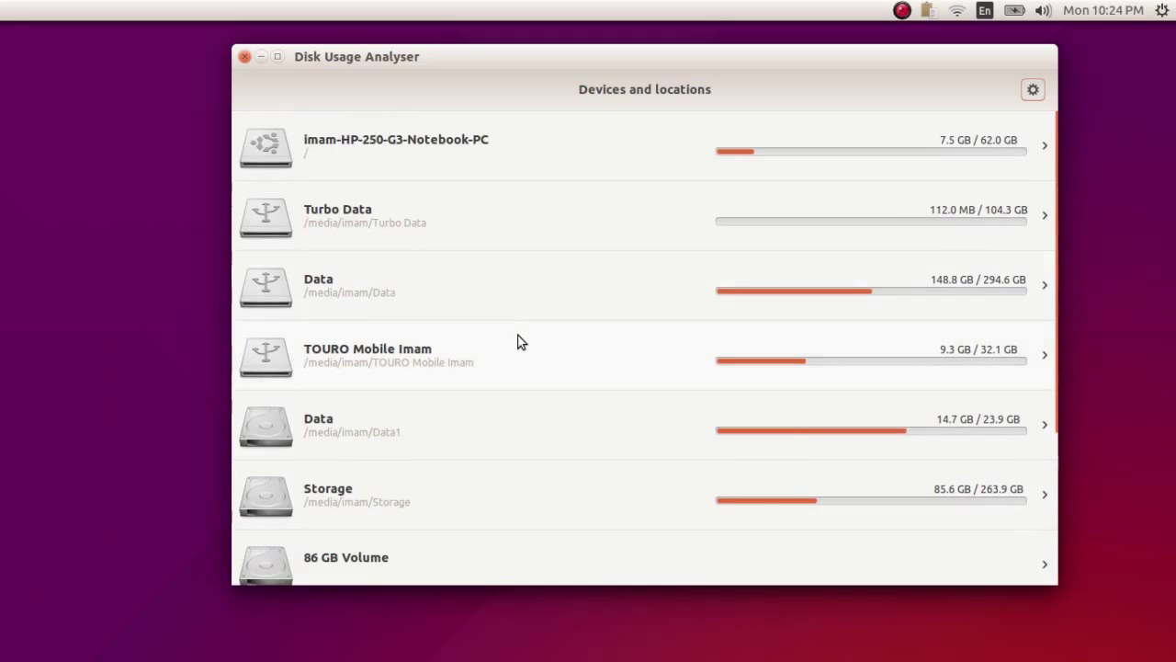
scroll(518, 344, "down", 3)
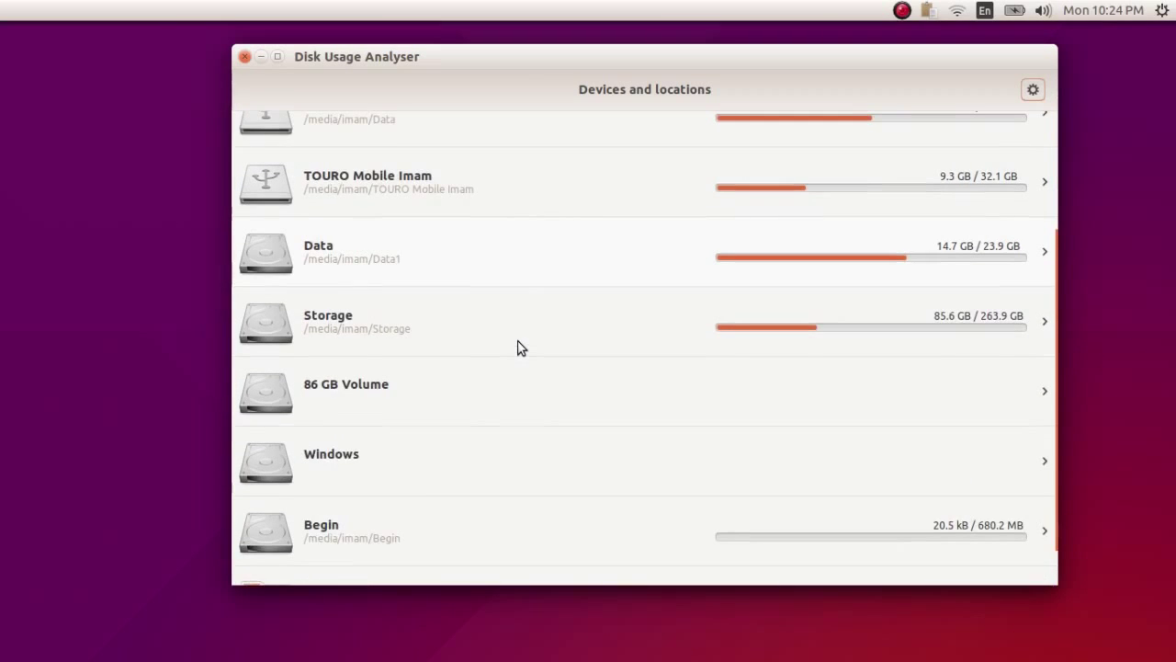
scroll(506, 414, "down", 1)
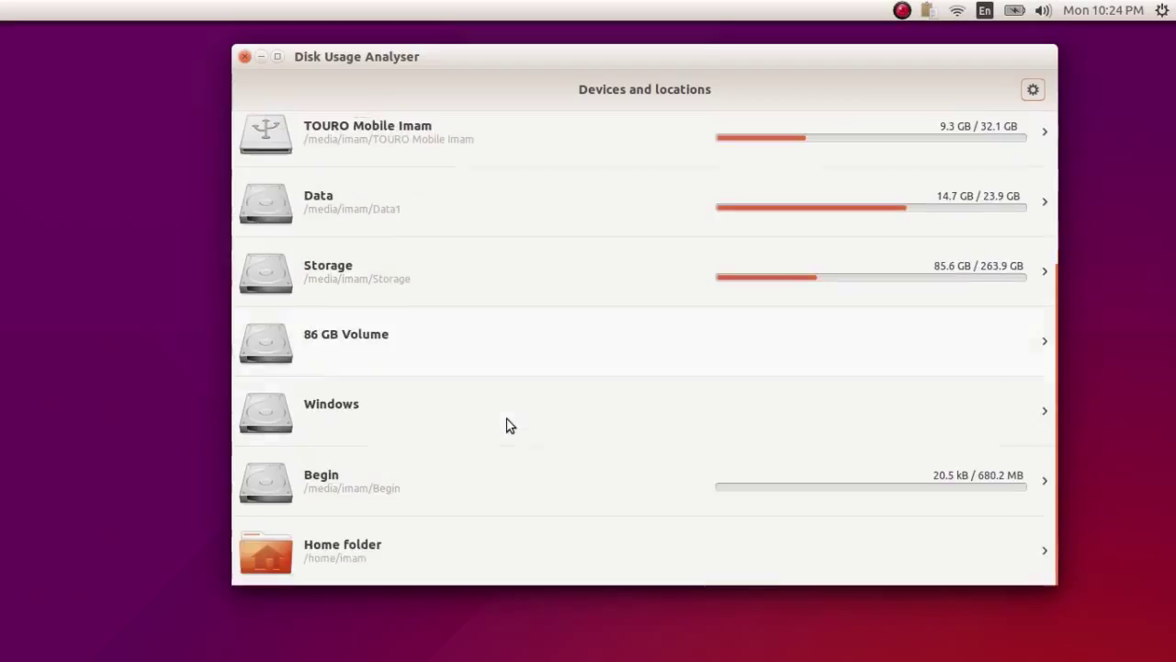
Scan the Begin volume, compare its treemap and rings charts, inspect System Volume Information, and return to the device list.
left_click(464, 493)
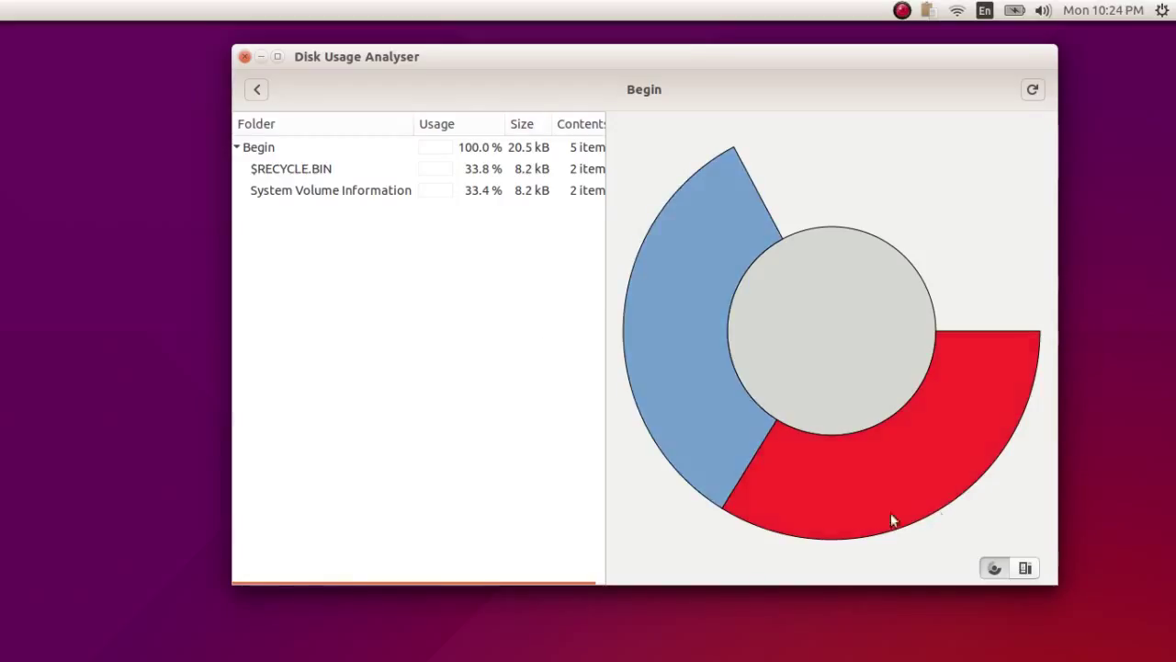
left_click(1027, 569)
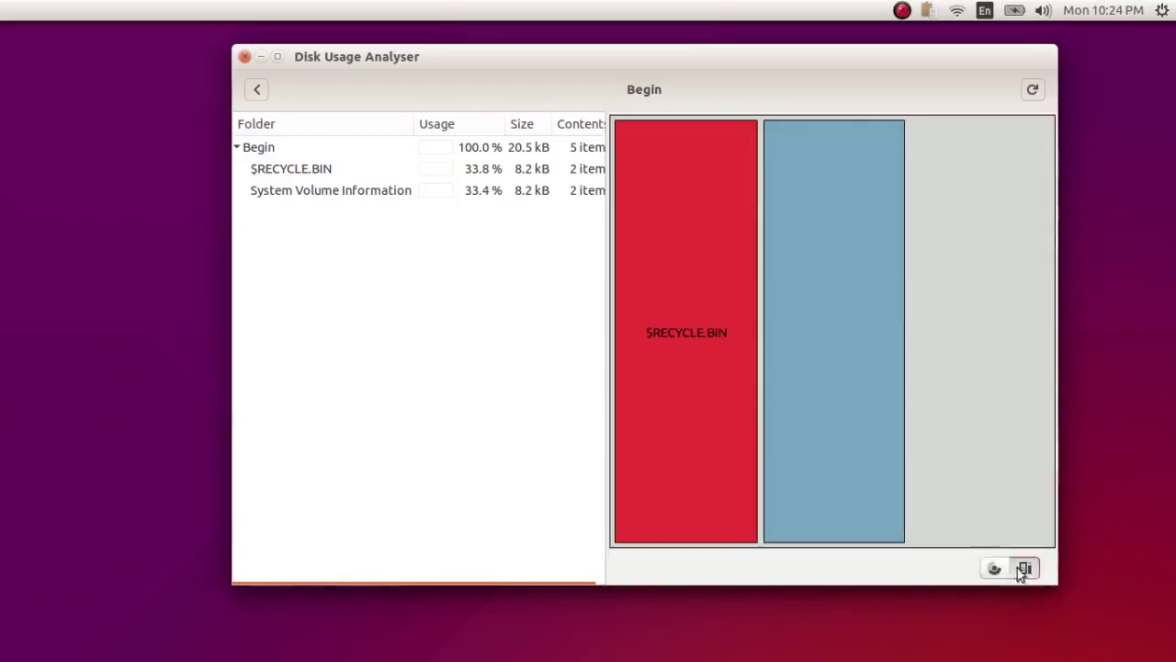
left_click(993, 568)
left_click(652, 342)
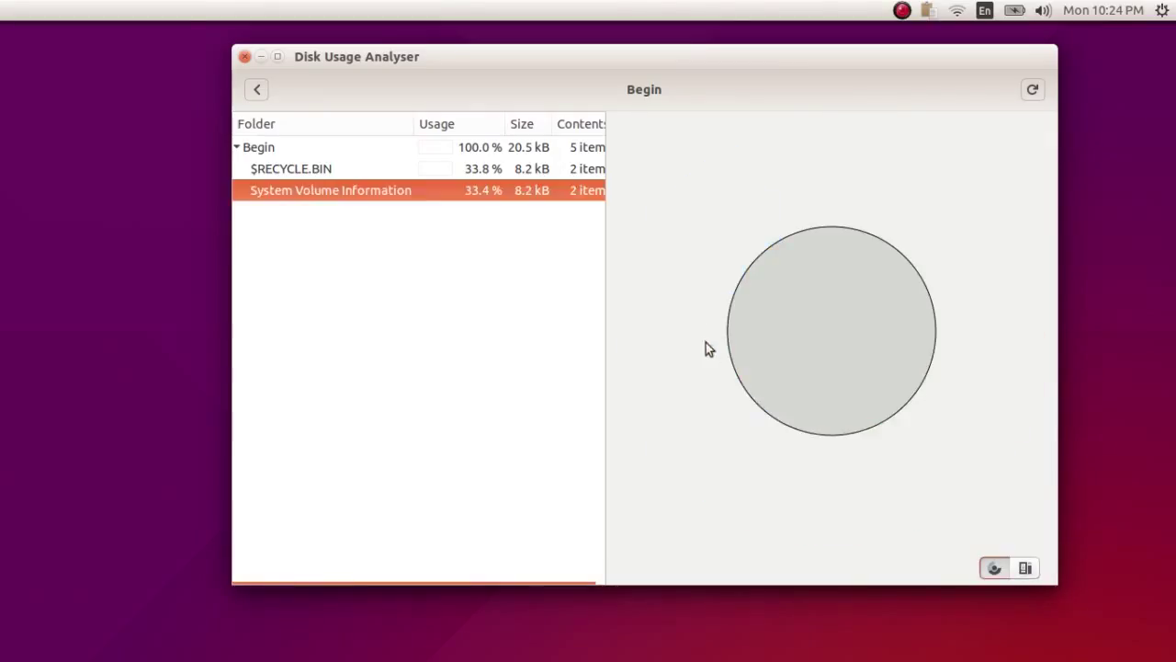
left_click(836, 372)
left_click(259, 92)
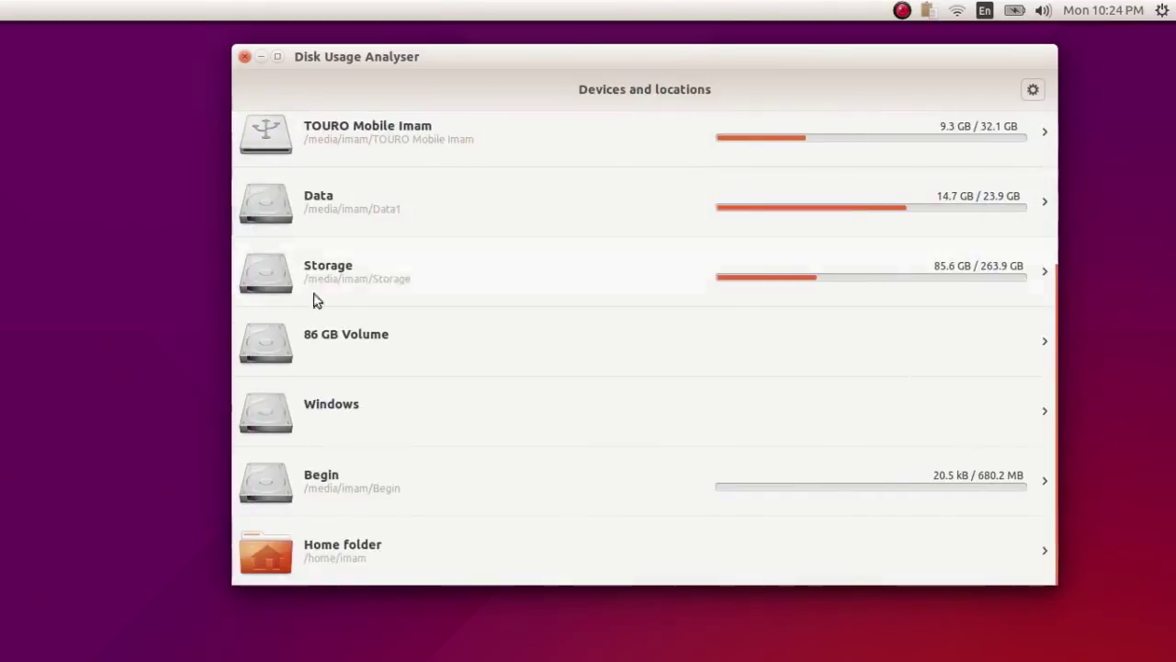
Start scanning the root file system (/) and glance at the Disk Usage Analyser help options.
scroll(453, 503, "up", 5)
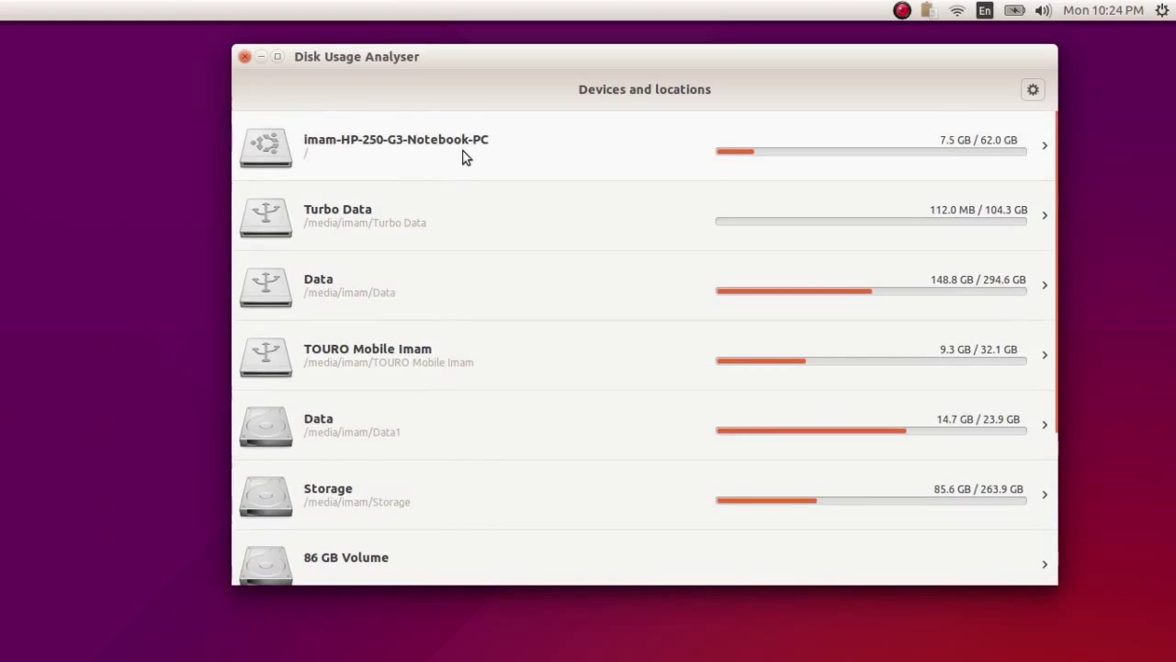
left_click(465, 157)
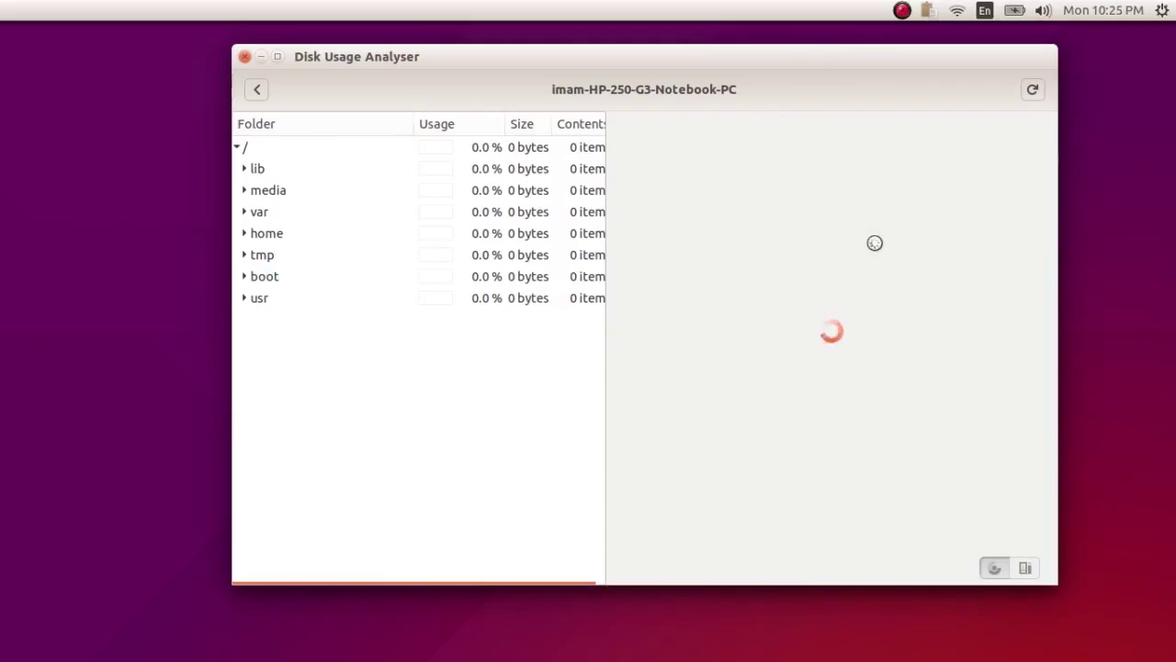
left_click(338, 58)
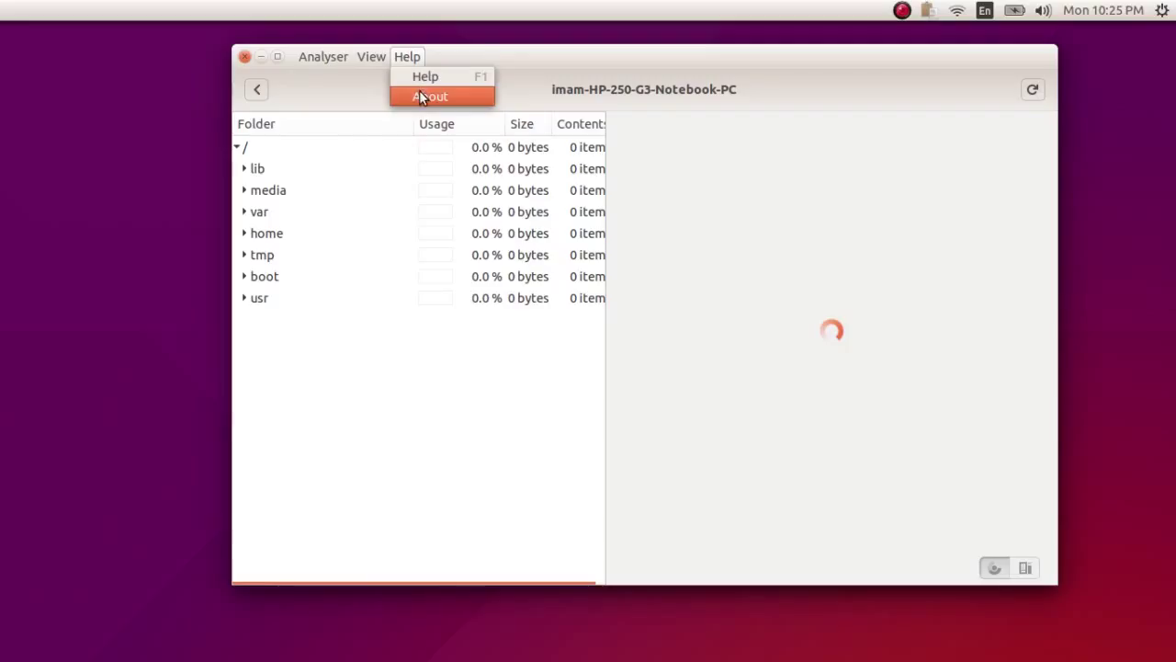
left_click(424, 436)
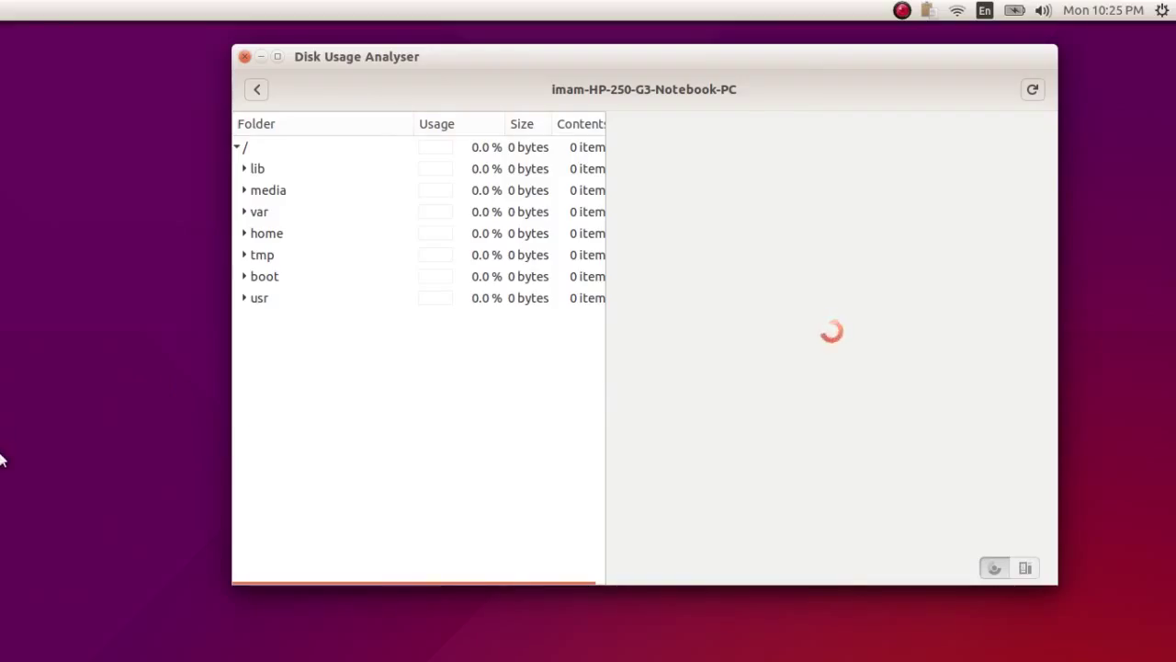
Switch to SimpleScreenRecorder to check the recording information, and minimise its window again.
mouse_move(0, 442)
left_click(27, 354)
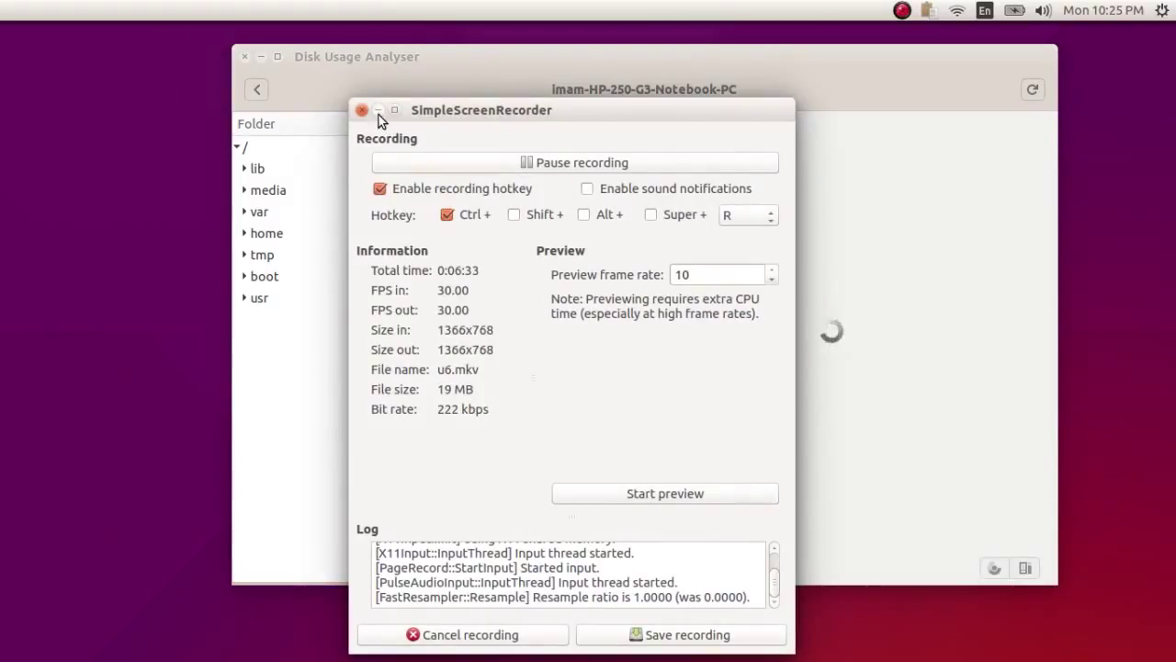
left_click_drag(514, 107, 480, 81)
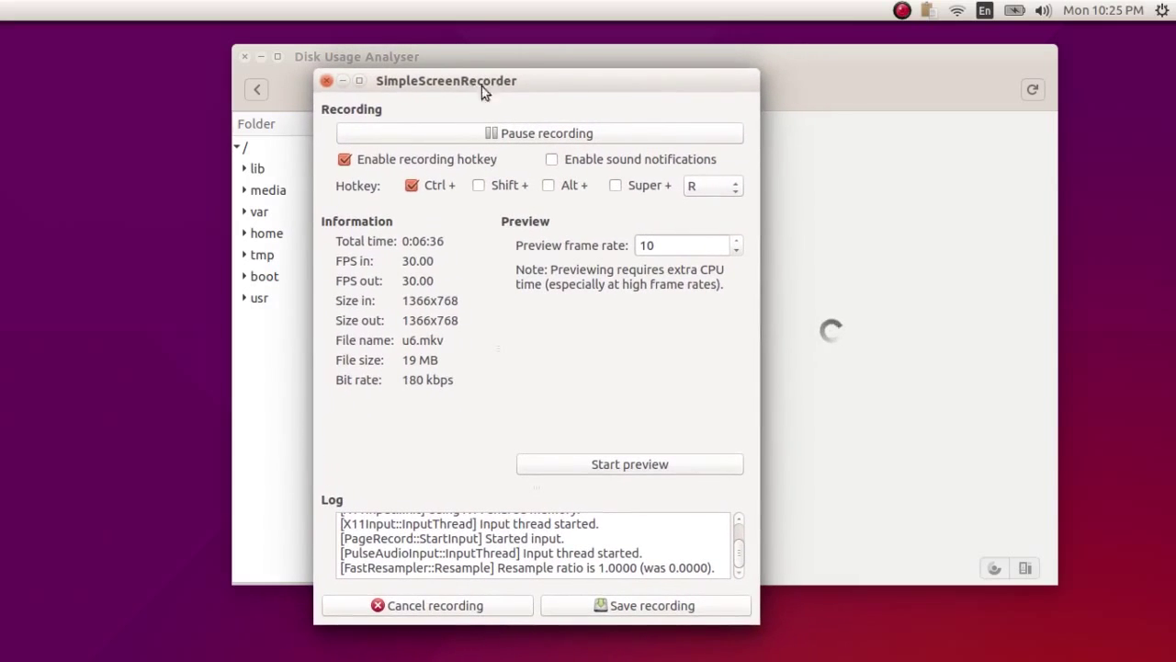
left_click(343, 84)
mouse_move(3, 446)
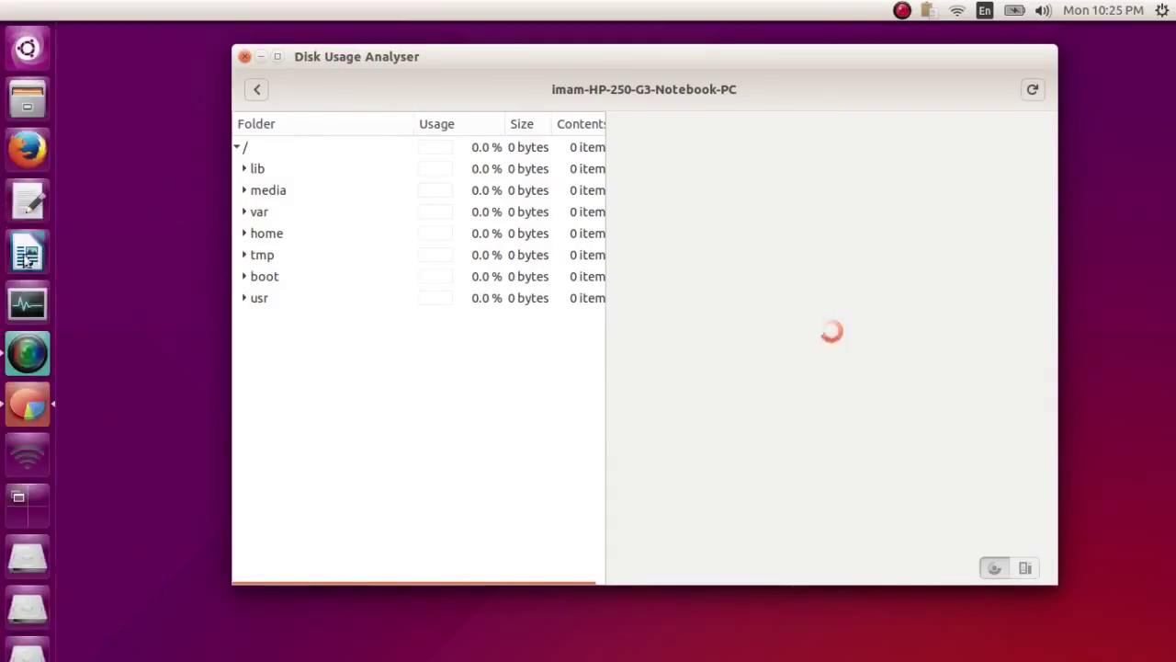
left_click(30, 358)
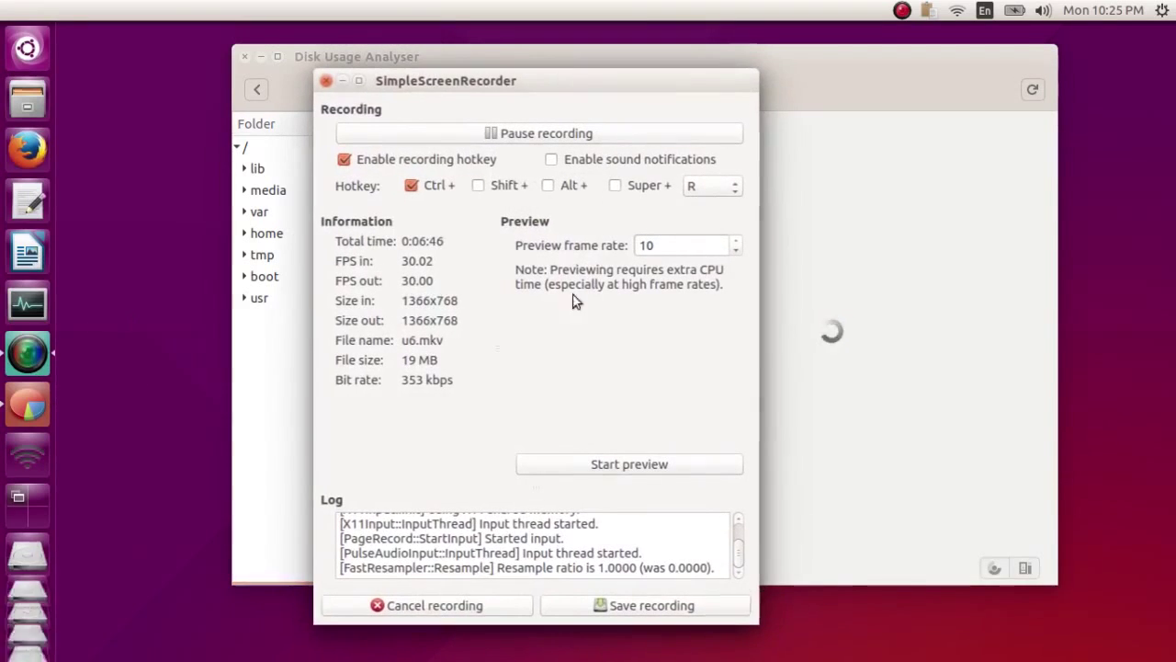
left_click(344, 81)
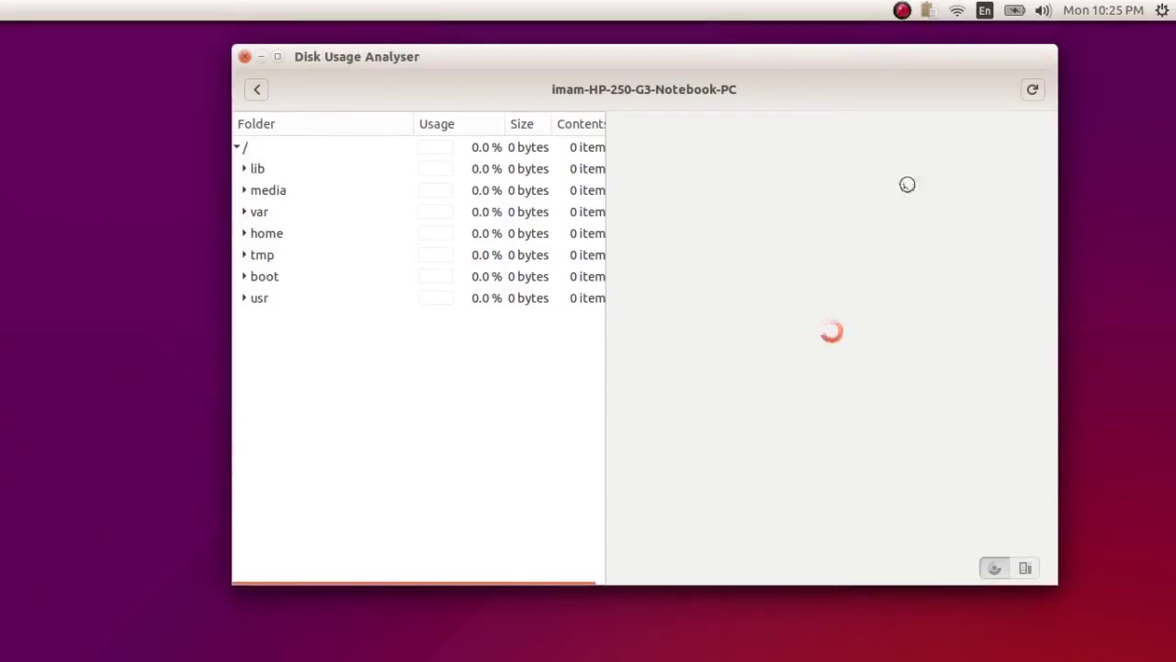
Return to the list of devices and locations and scan the root file system (/) again.
left_click(257, 90)
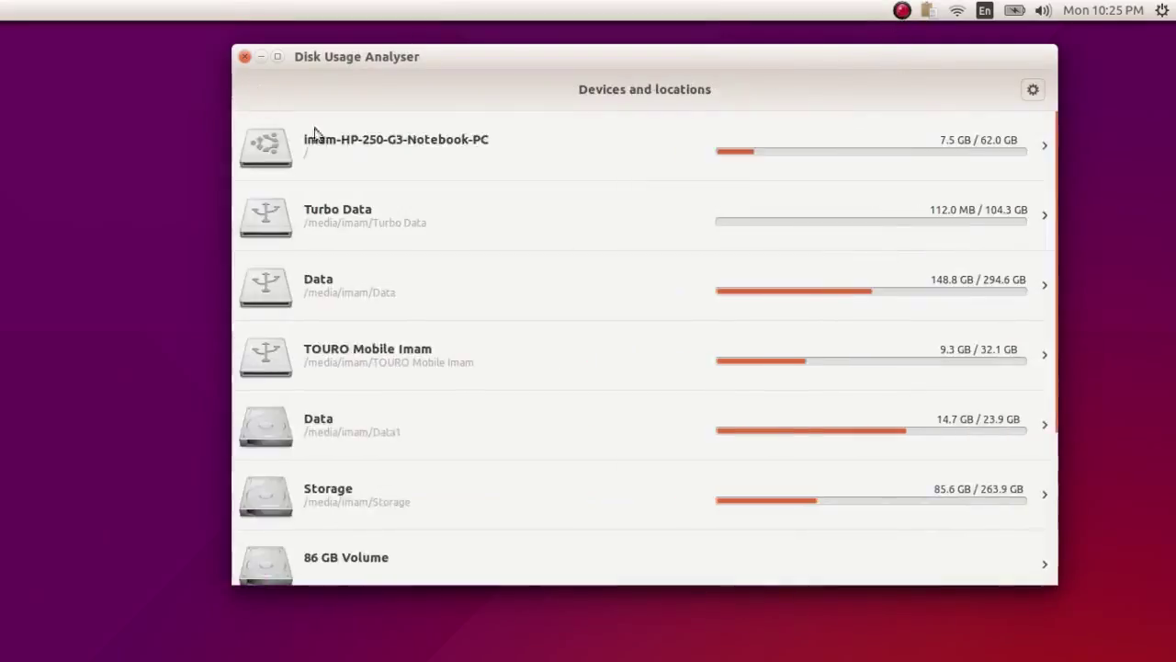
left_click(403, 153)
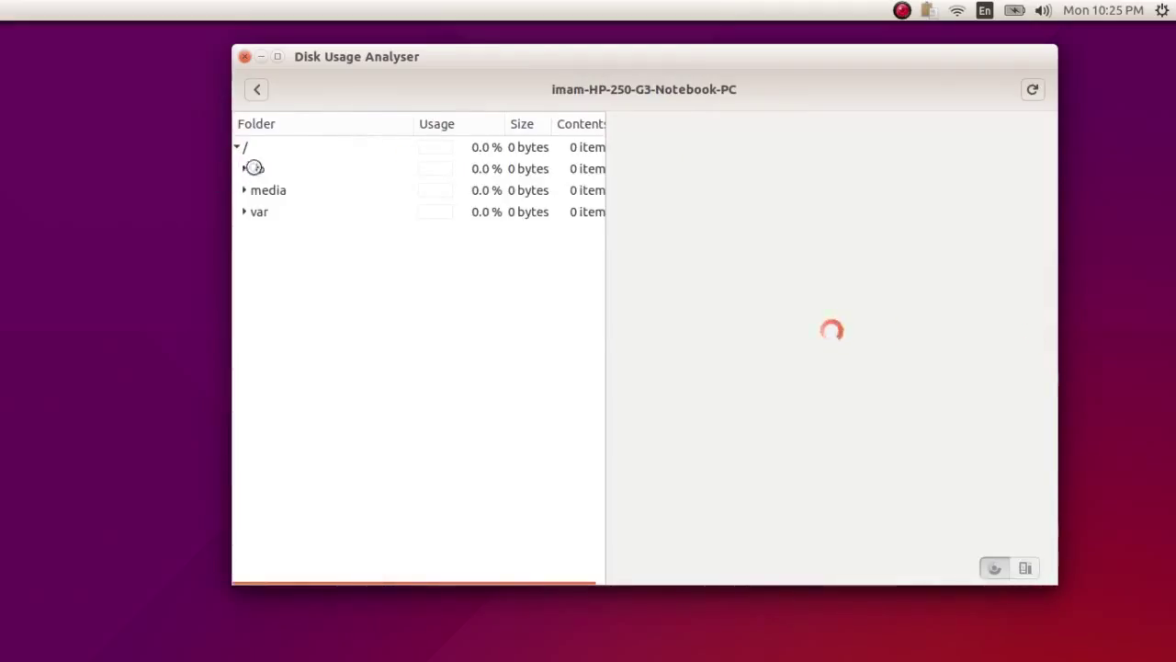
Inspect the lib folder's contents in the root file system scan and return to the list of devices and locations.
left_click(254, 168)
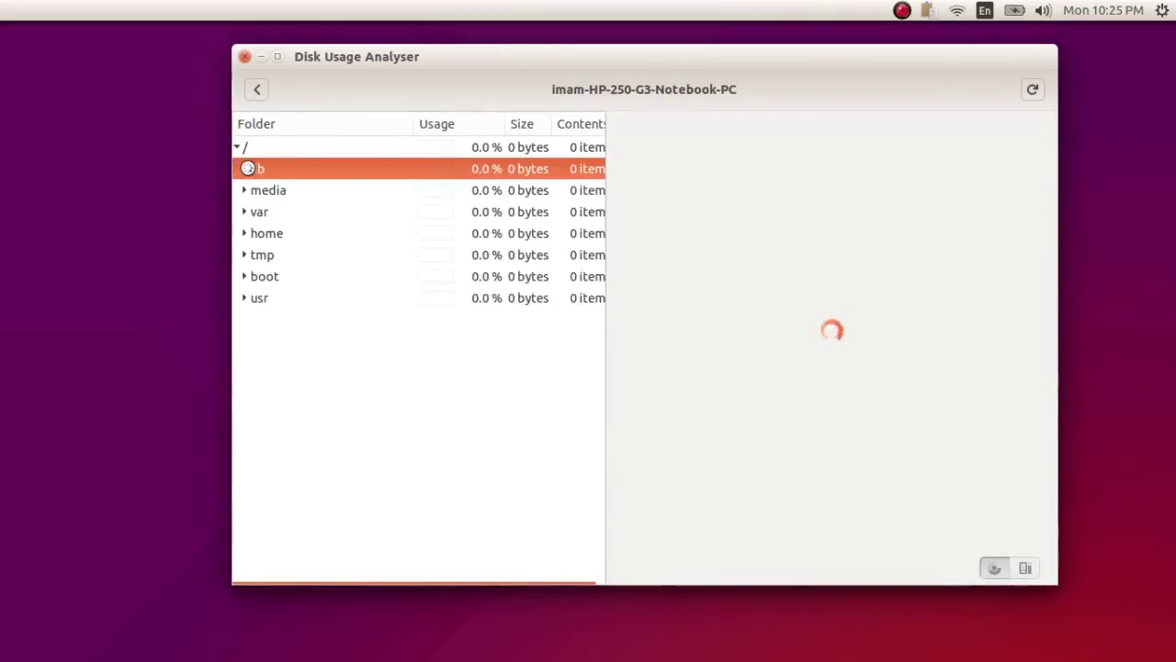
left_click(247, 169)
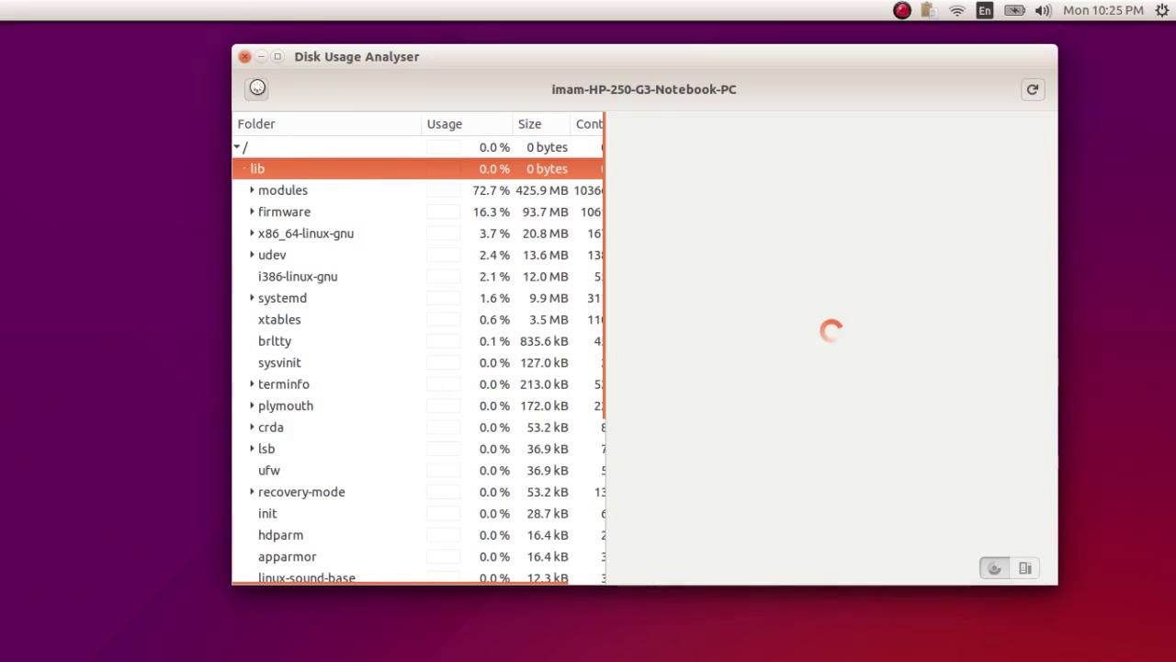
left_click(259, 91)
Scan the Home folder, look through its subfolders, and display the usage chart for .local.
scroll(481, 331, "down", 3)
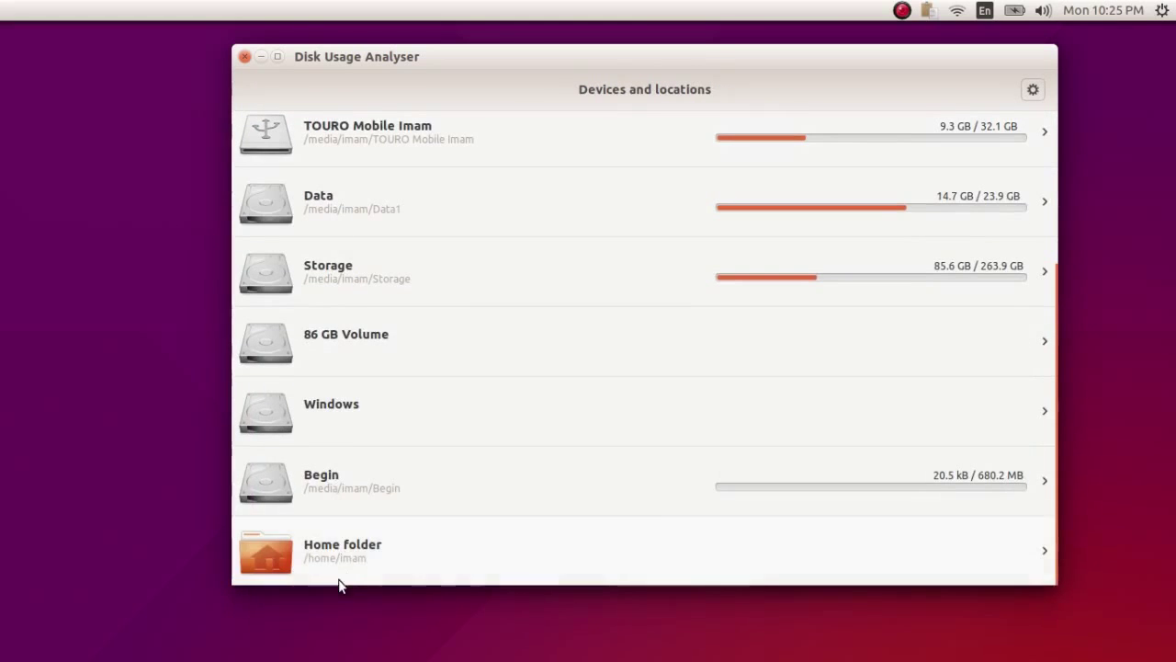
left_click(359, 552)
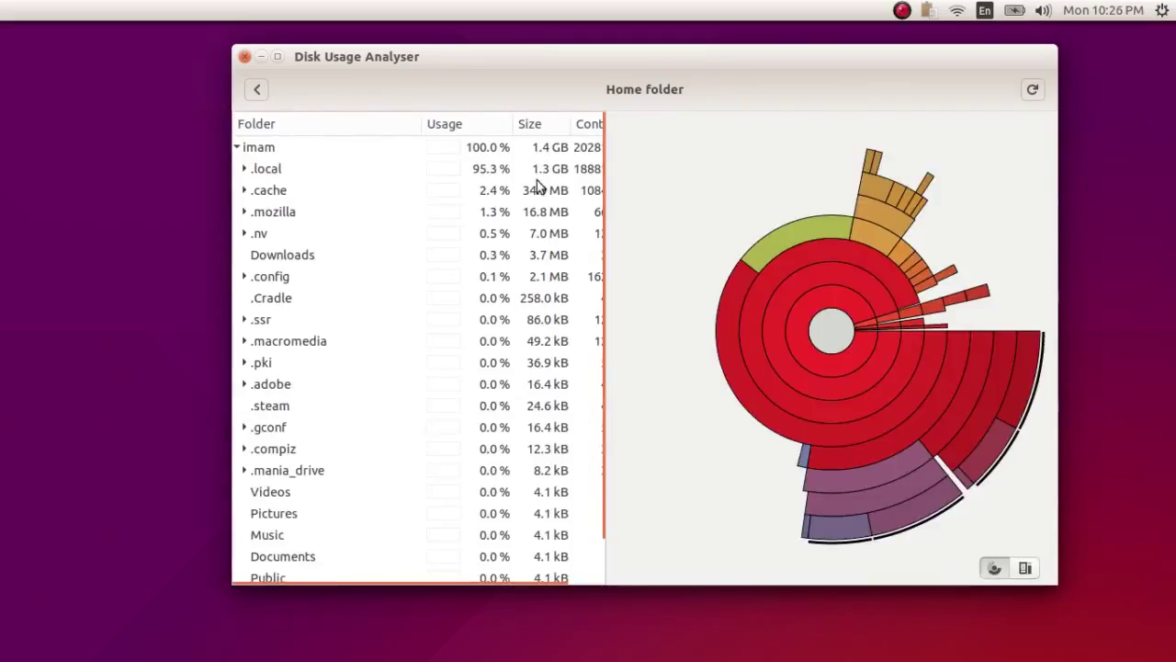
scroll(444, 410, "down", 1)
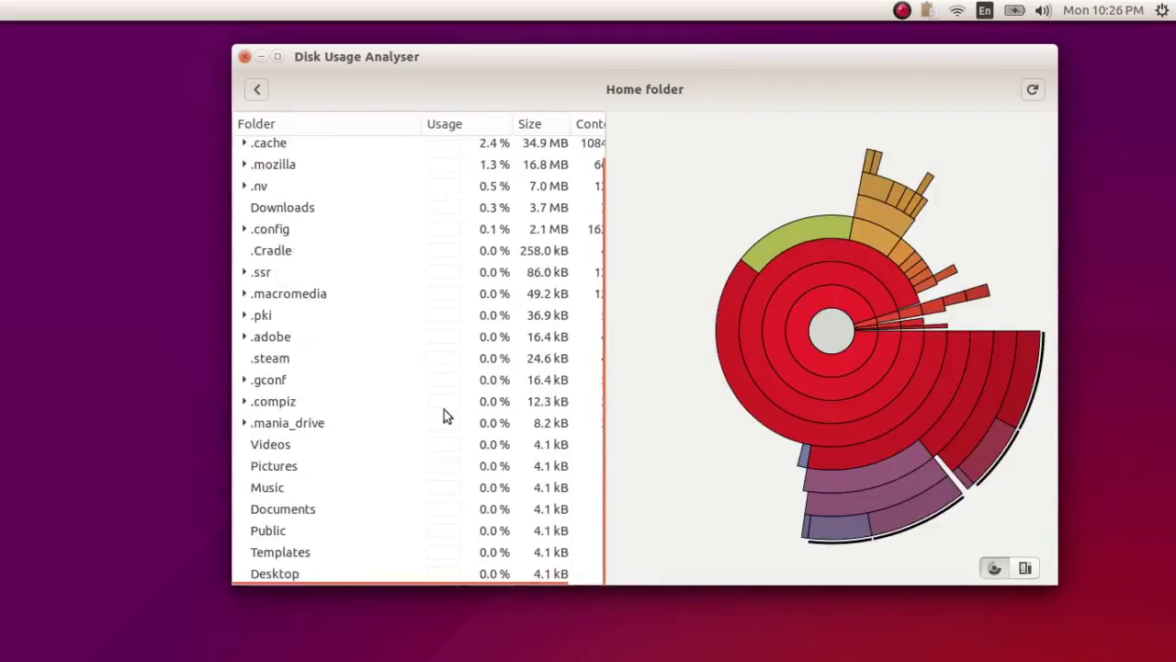
scroll(444, 409, "up", 1)
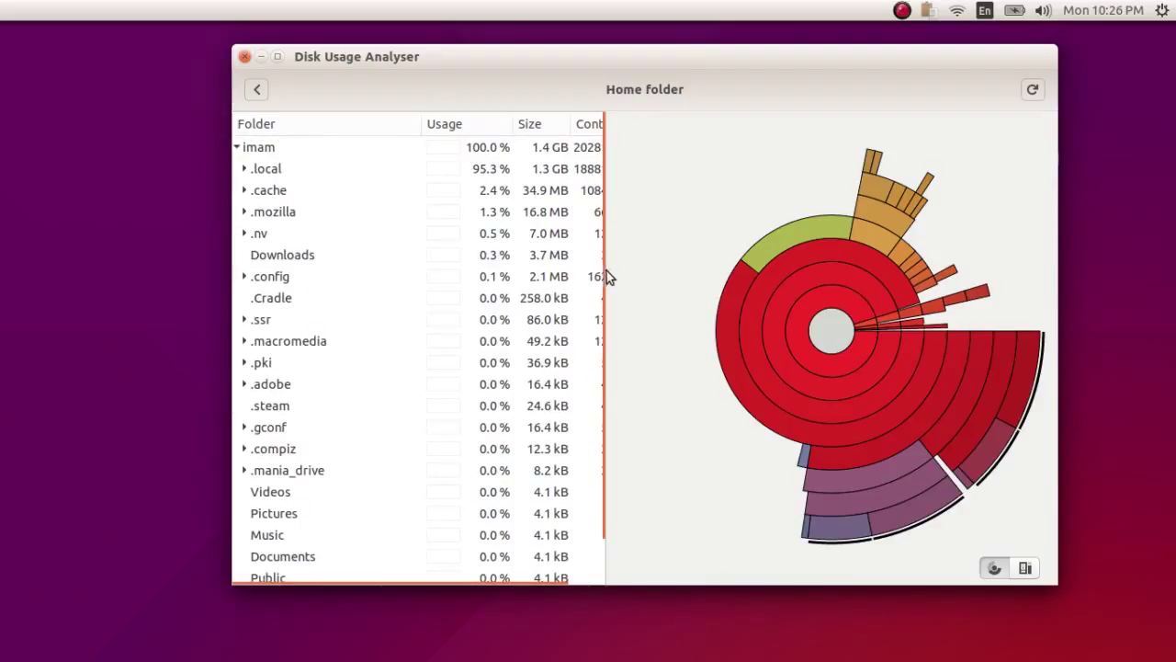
left_click(549, 173)
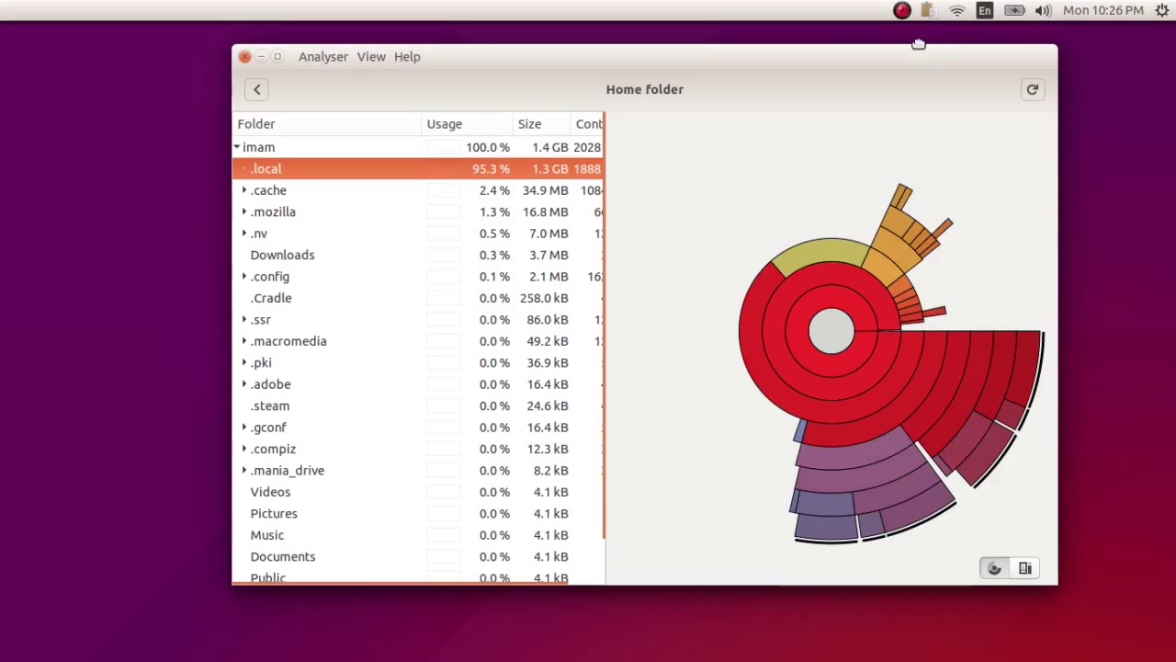
Maximise the Disk Usage Analyser window and compare the treemap and rings charts for .local.
left_click_drag(918, 61, 806, 3)
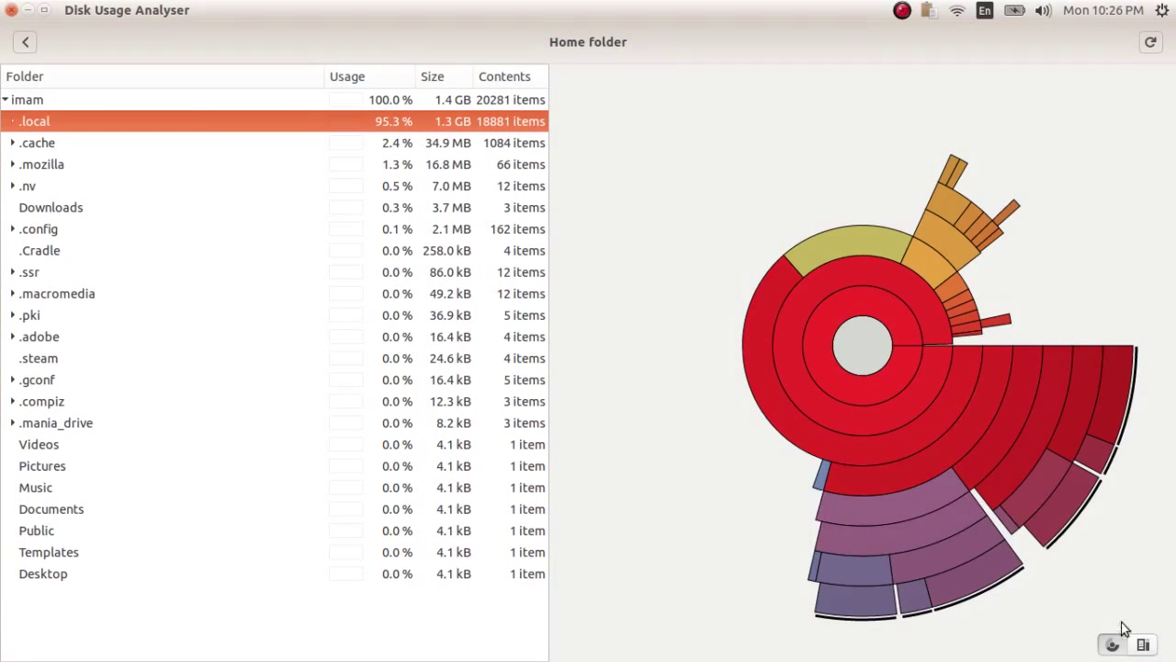
left_click(1143, 644)
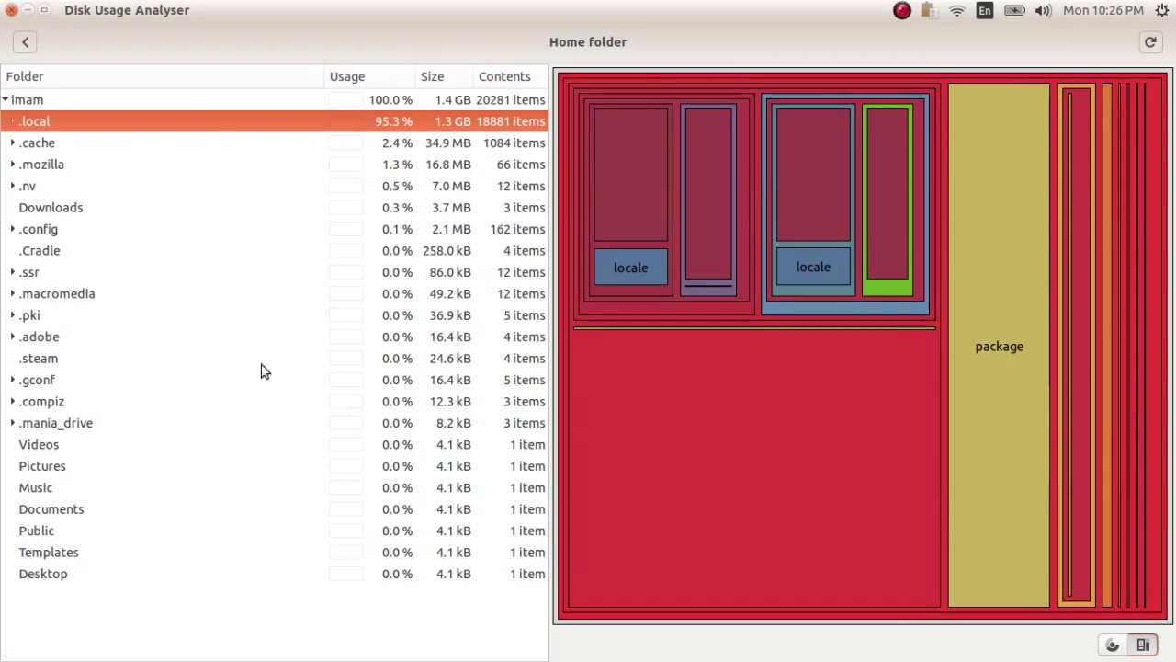
left_click(1111, 646)
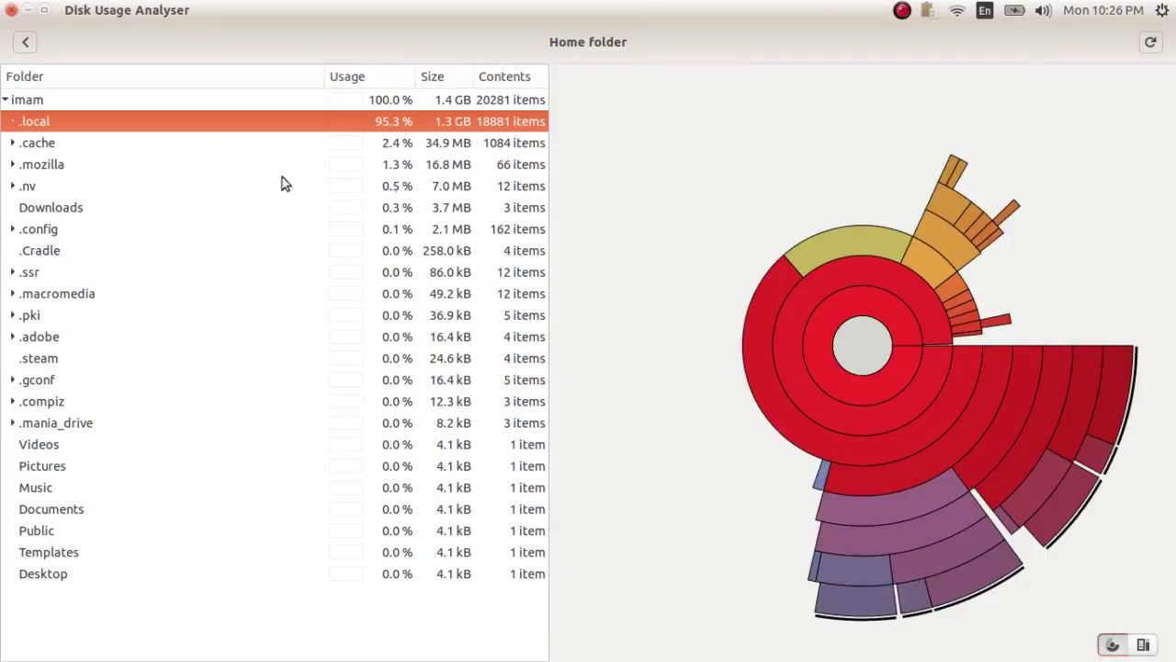
Drill down through the .mozilla folder's rings chart to the 1.4 folder in gmp-gmpopenh264, and return to the device list.
left_click(208, 171)
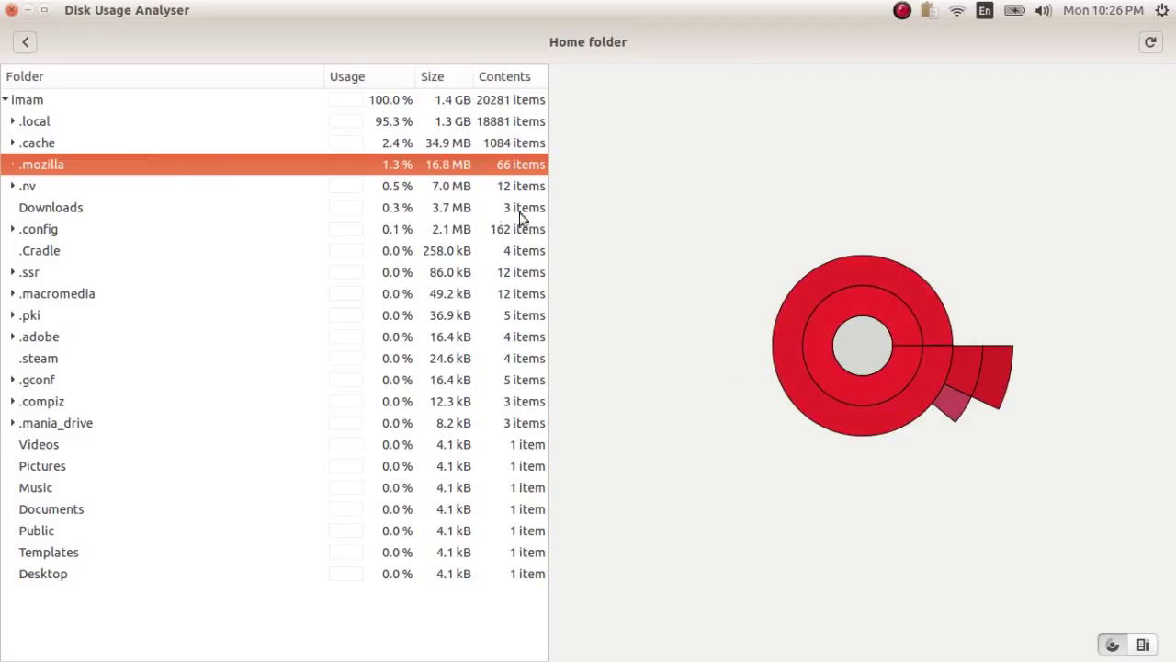
left_click(903, 409)
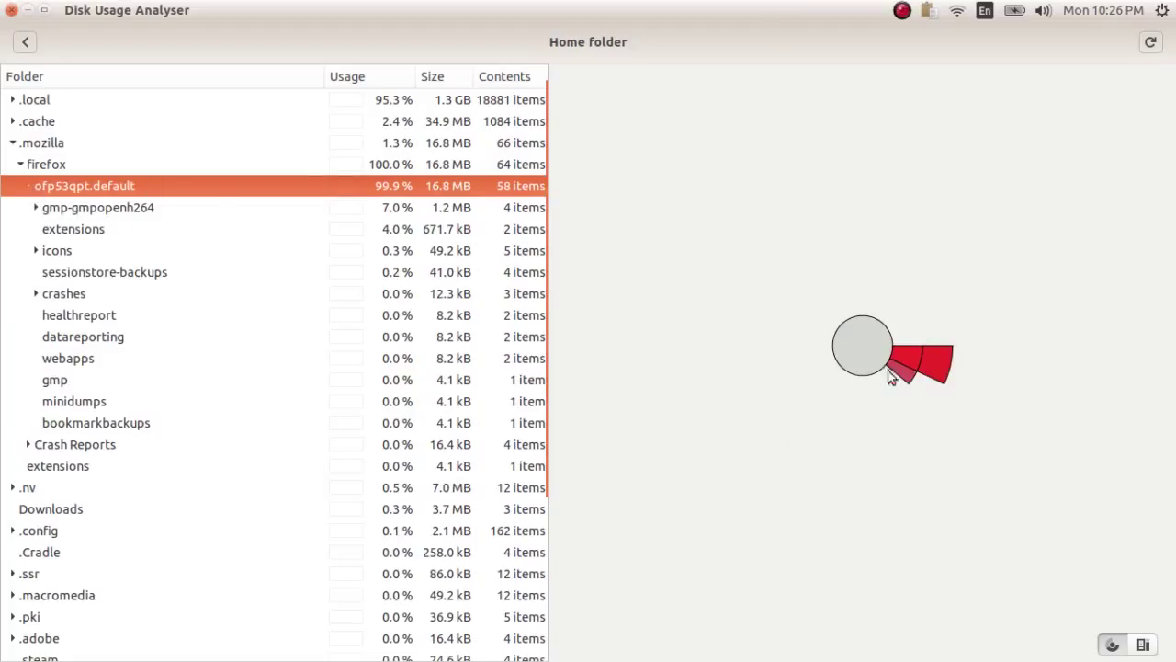
left_click(901, 371)
left_click(903, 386)
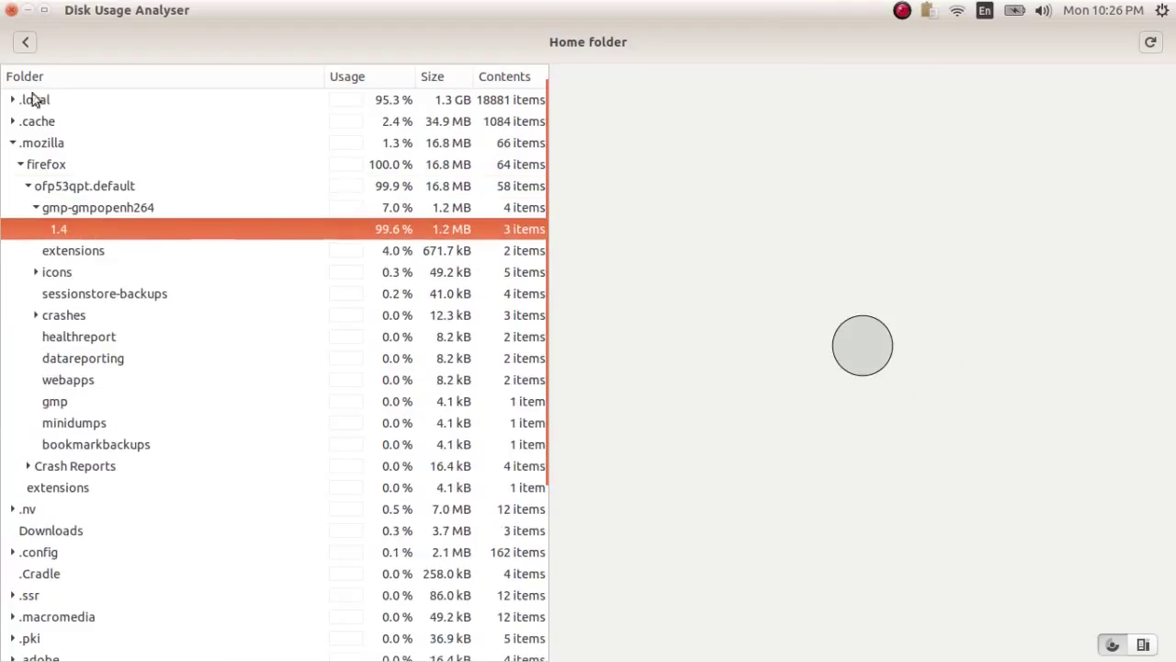
left_click(23, 46)
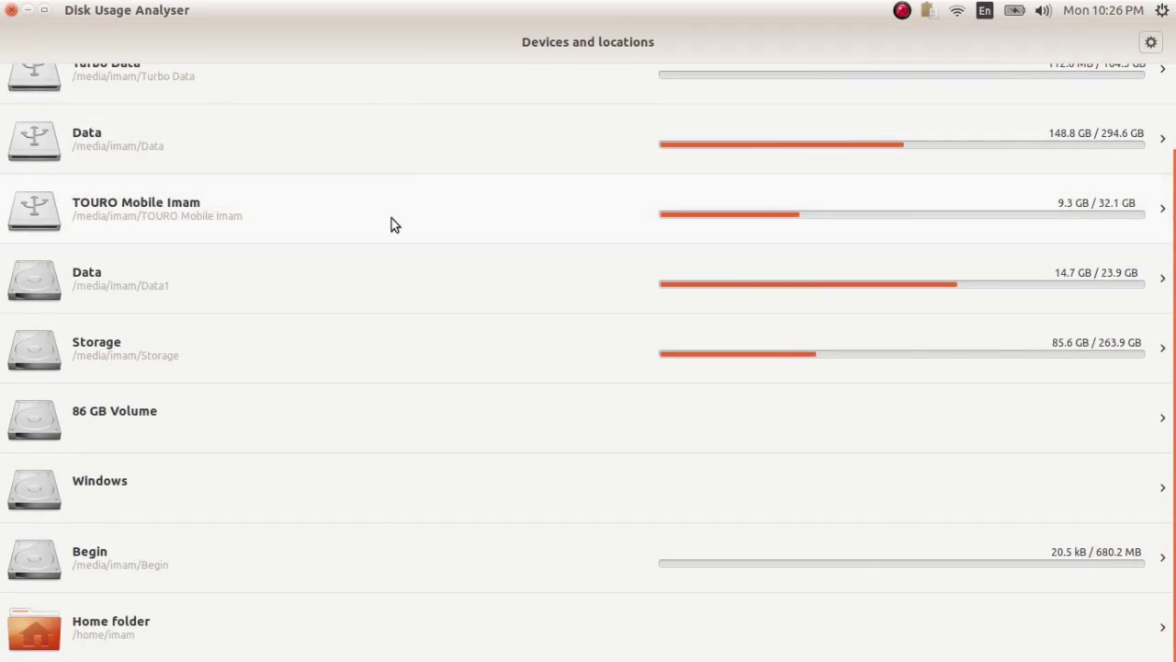
Restore the maximised Disk Usage Analyser to a floating window near the middle of the desktop and show the first devices.
left_click_drag(512, 5, 538, 78)
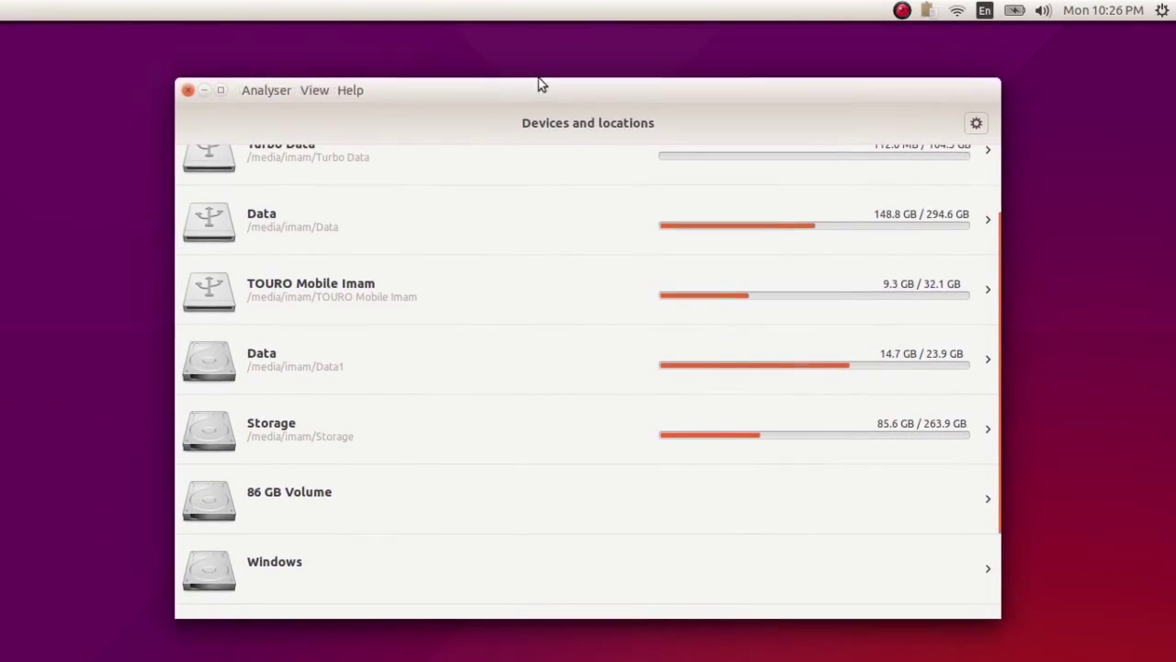
scroll(590, 365, "up", 2)
left_click_drag(296, 120, 328, 123)
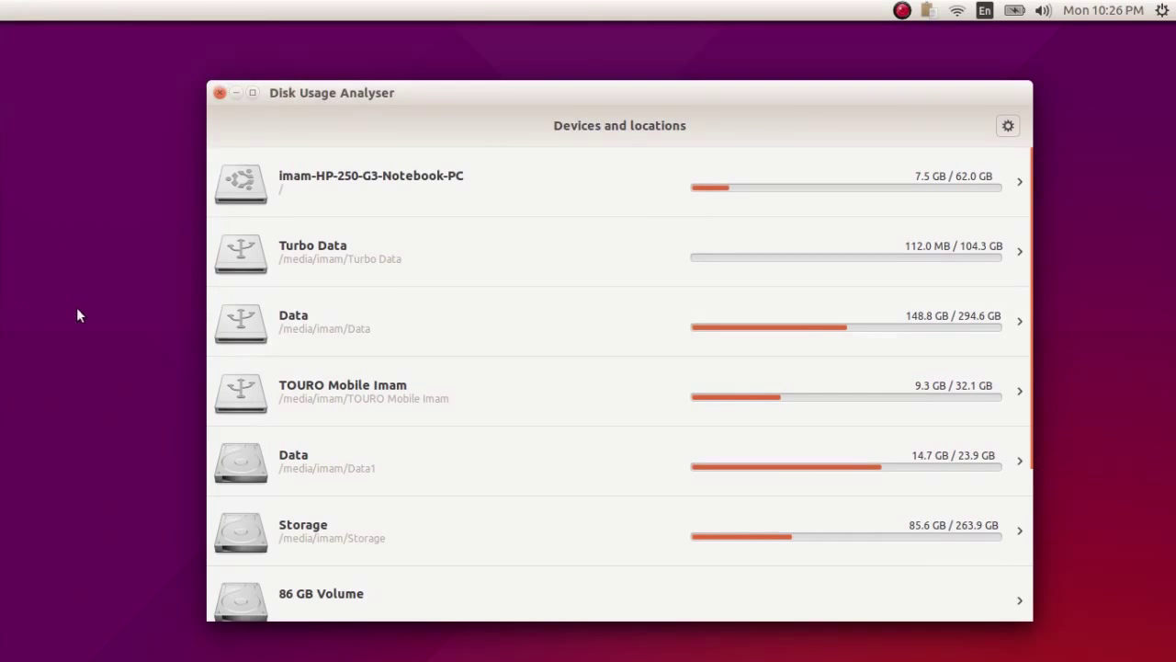
mouse_move(501, 92)
left_mouse_down()
mouse_move(556, 123)
mouse_move(502, 76)
left_mouse_up()
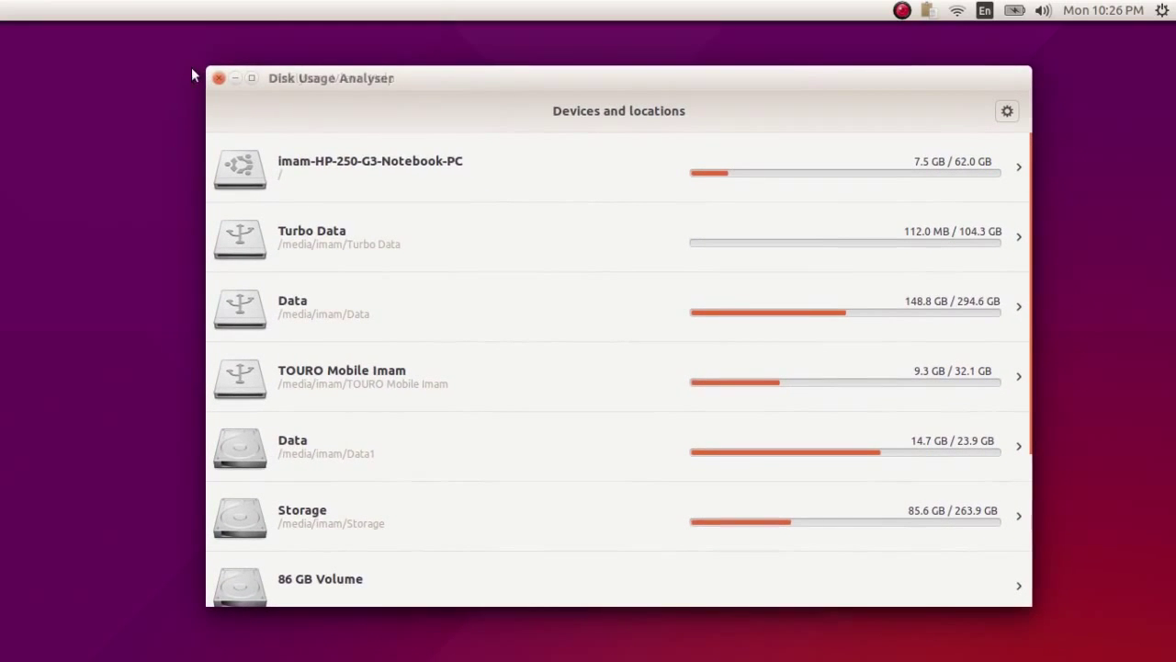
Maximise the Disk Usage Analyser window, snap it to the right and left halves of the desktop, and restore it to floating.
left_click_drag(578, 81, 555, 8)
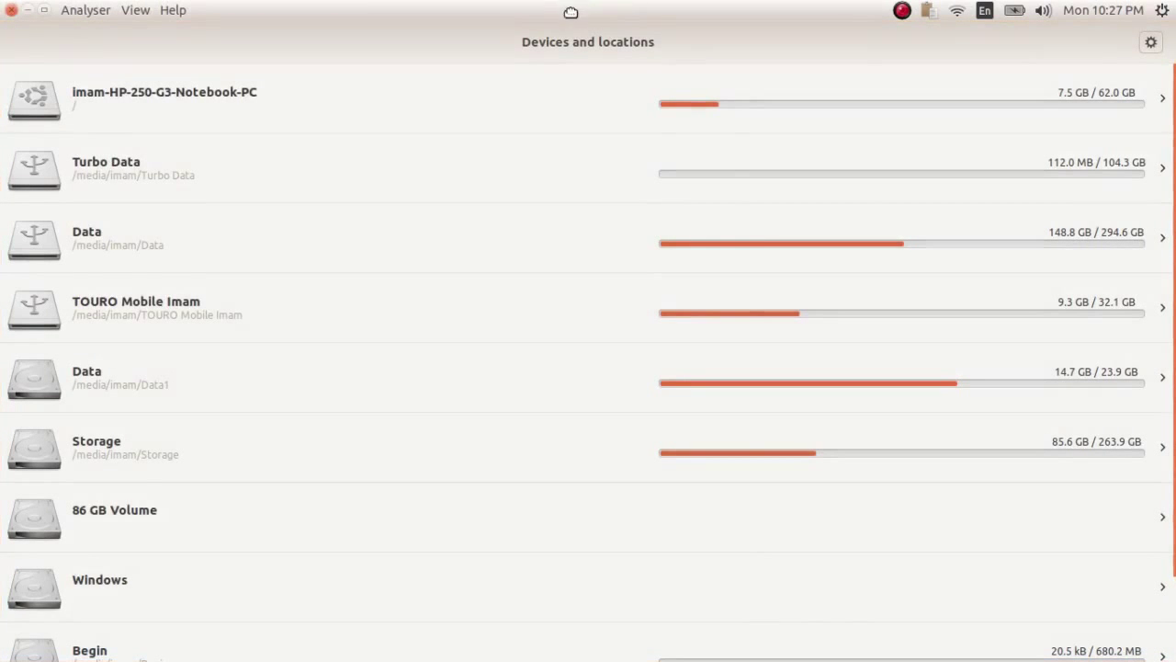
left_click_drag(571, 12, 1172, 330)
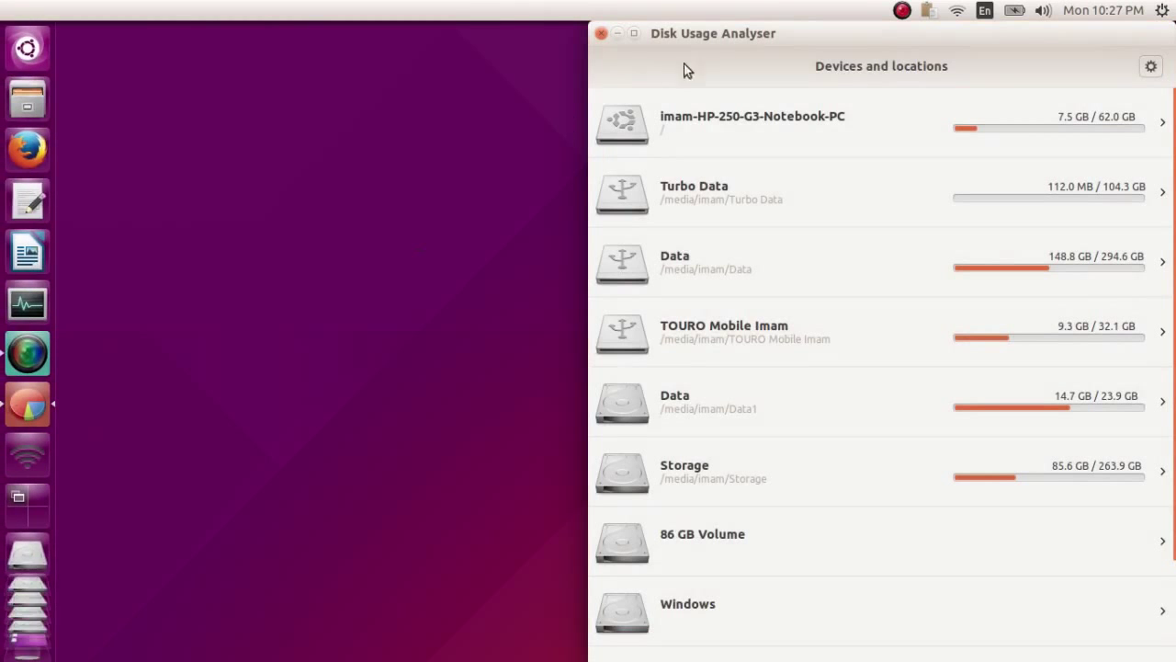
left_click_drag(882, 37, 34, 300)
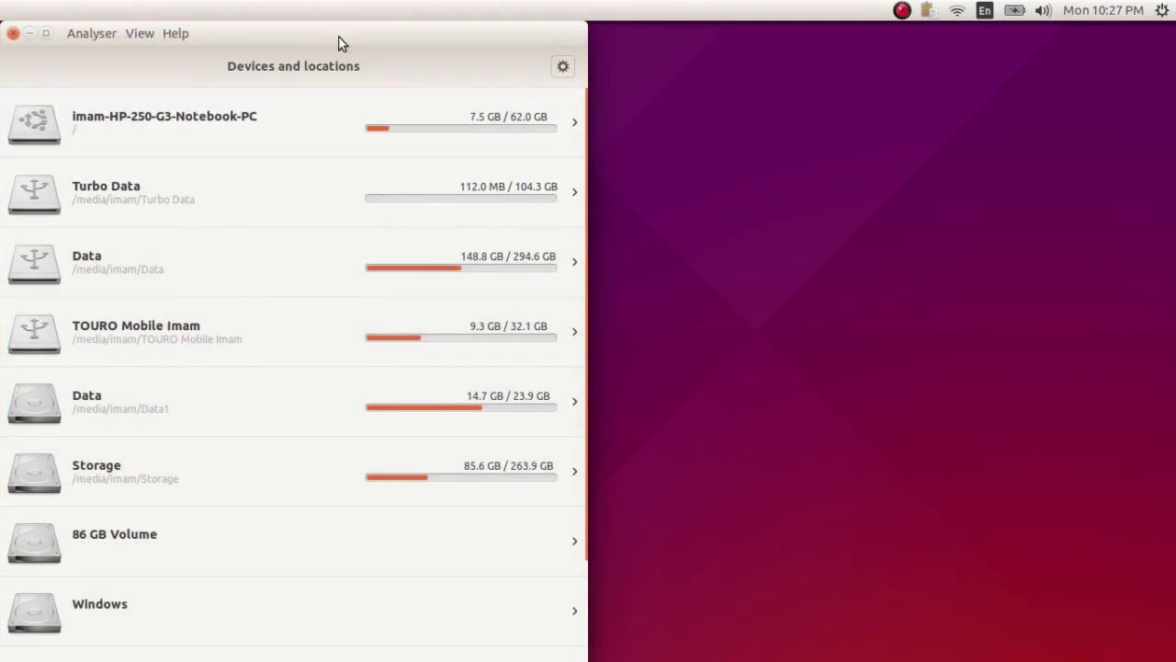
left_click_drag(339, 40, 501, 81)
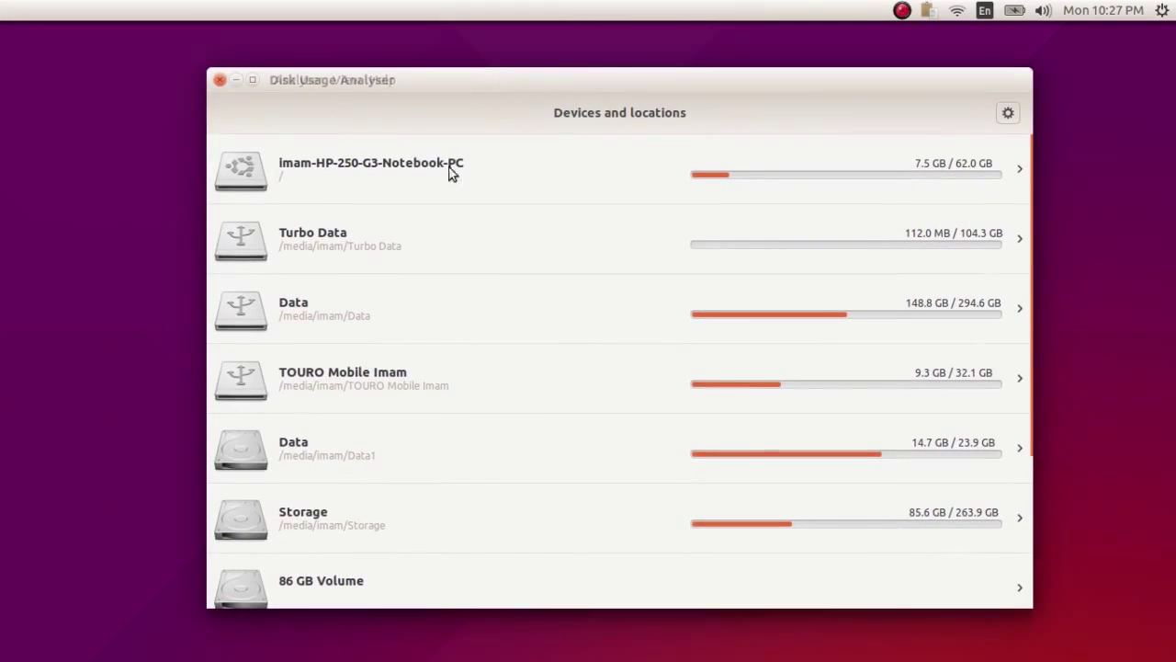
Arrange Disk Usage Analyser on the right half of the desktop and a new gedit window on the left half.
mouse_move(3, 246)
mouse_move(377, 81)
left_click_drag(478, 79, 1172, 287)
mouse_move(9, 260)
left_click(28, 200)
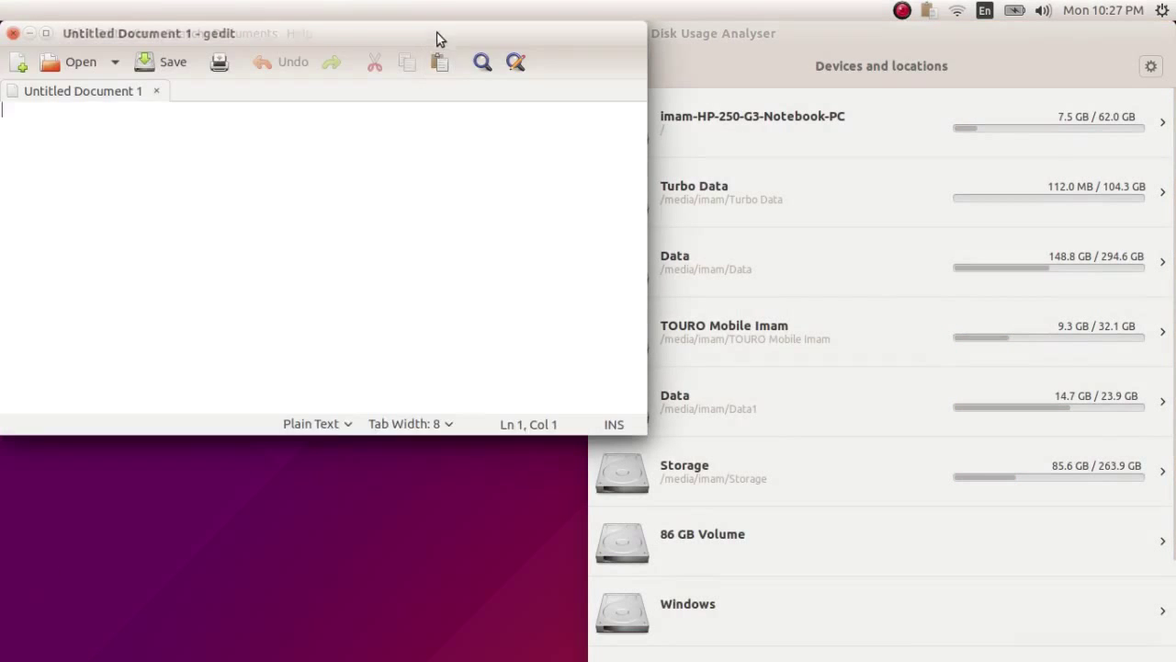
left_click_drag(437, 40, 2, 426)
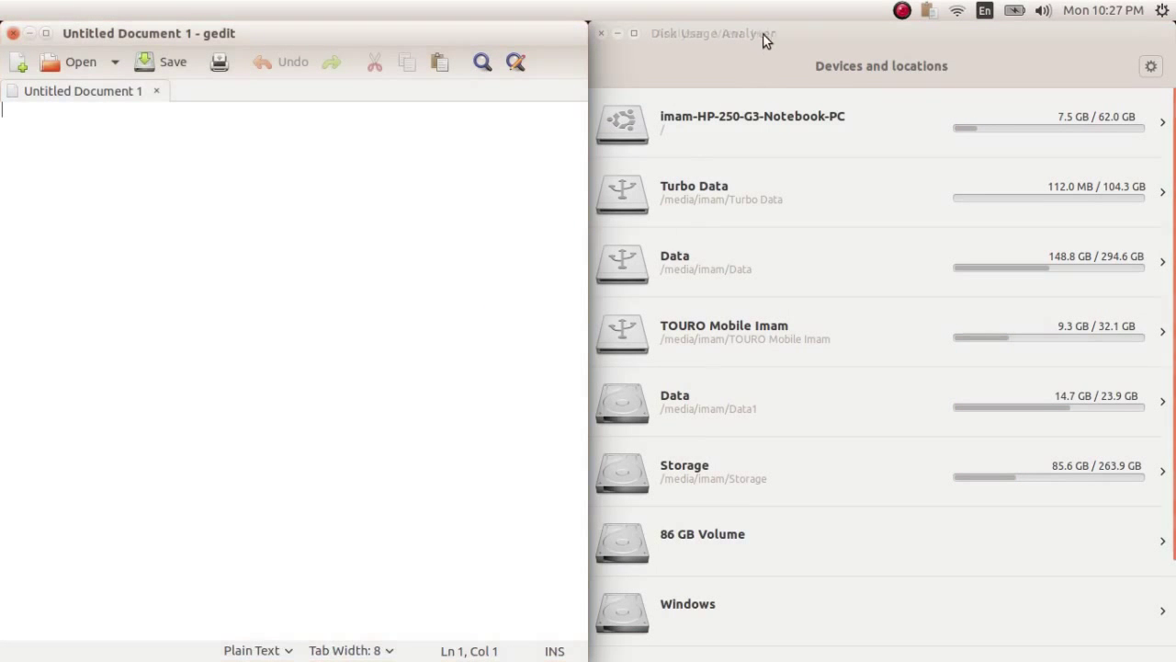
Restore the snapped windows to floating, and close both gedit and Disk Usage Analyser.
left_click_drag(764, 32, 484, 82)
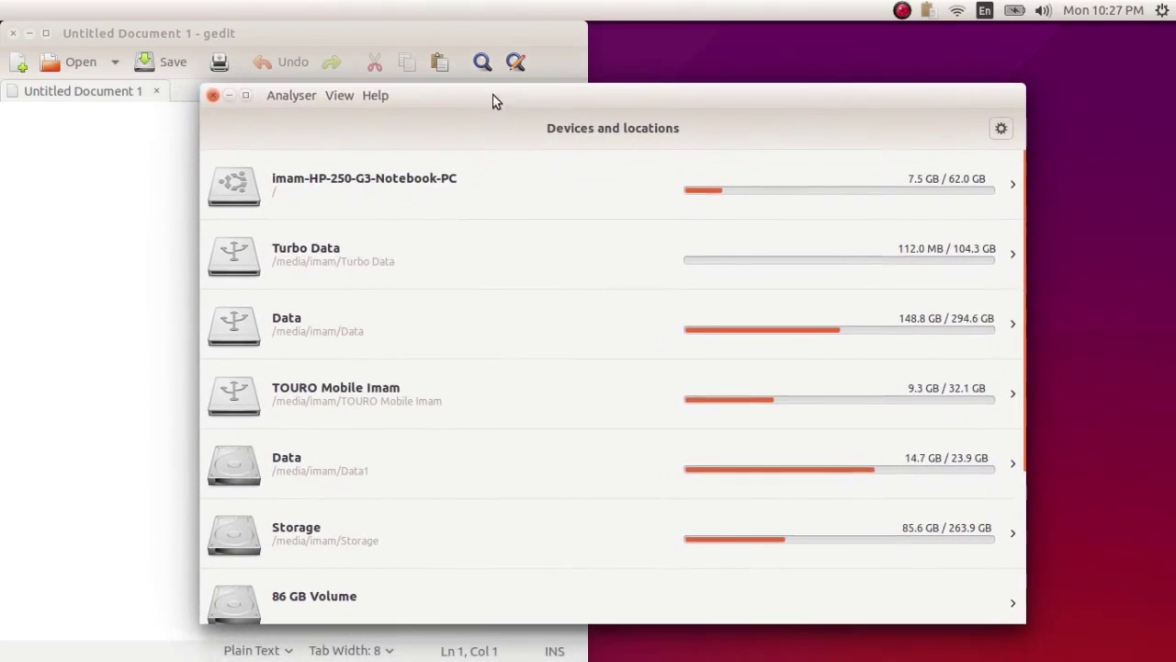
left_click_drag(314, 33, 588, 164)
key("ctrl+q")
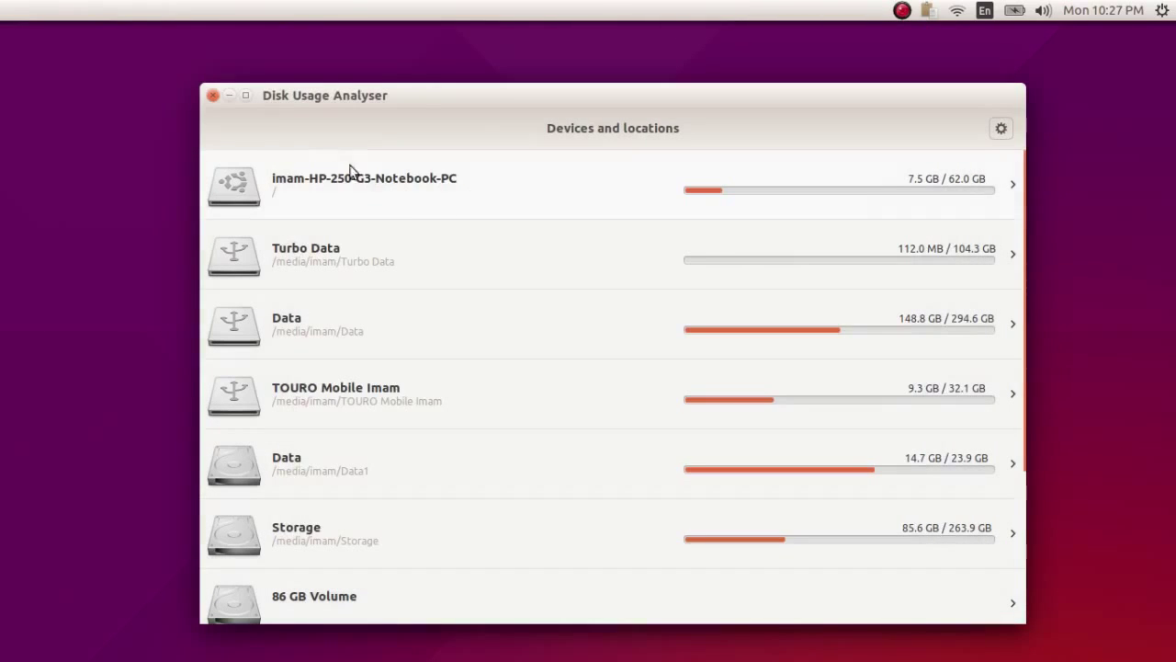
left_click(214, 95)
Browse the installed applications in the Dash and launch Document Viewer.
mouse_move(1, 320)
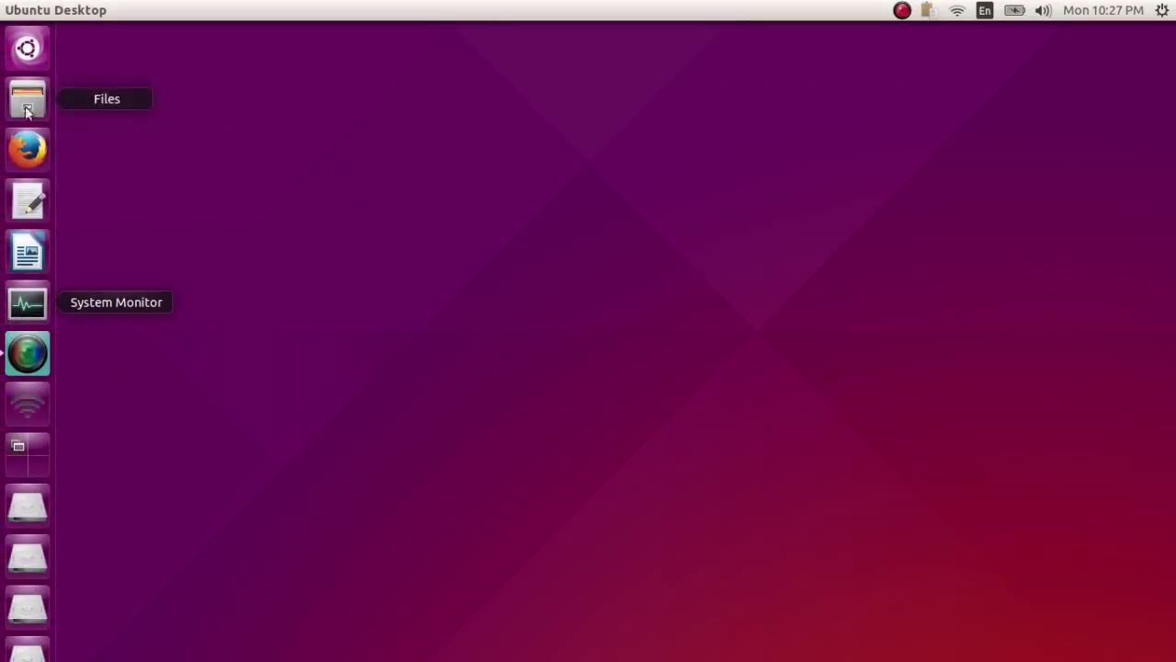
left_click(27, 48)
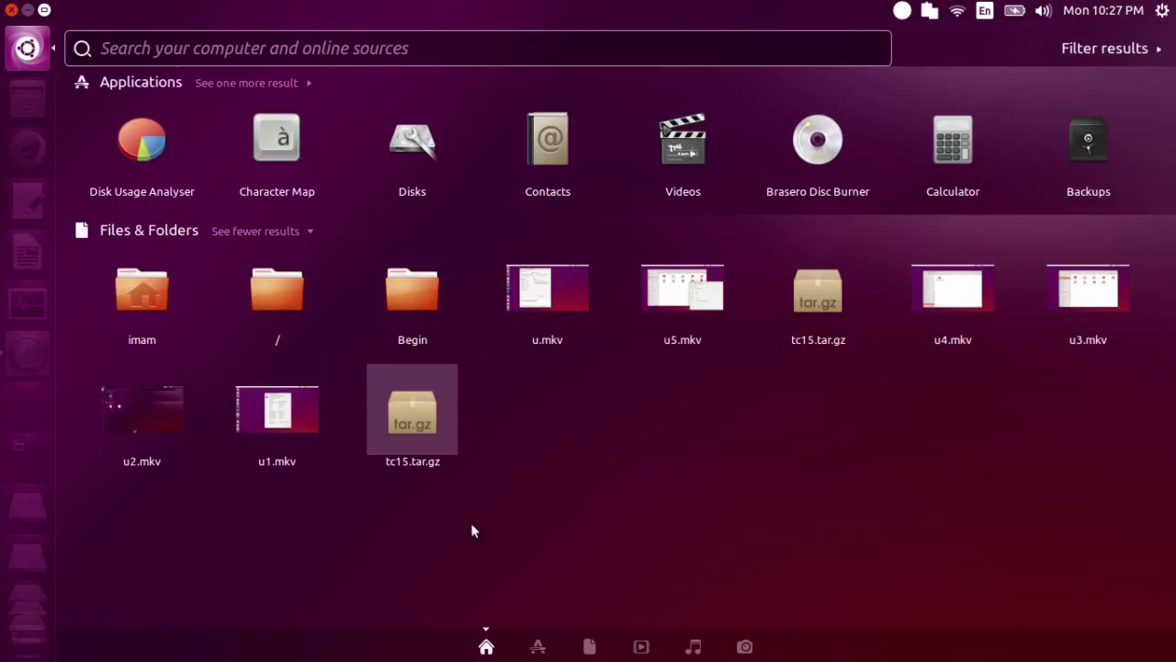
left_click(537, 646)
scroll(506, 313, "down", 1)
scroll(506, 313, "down", 3)
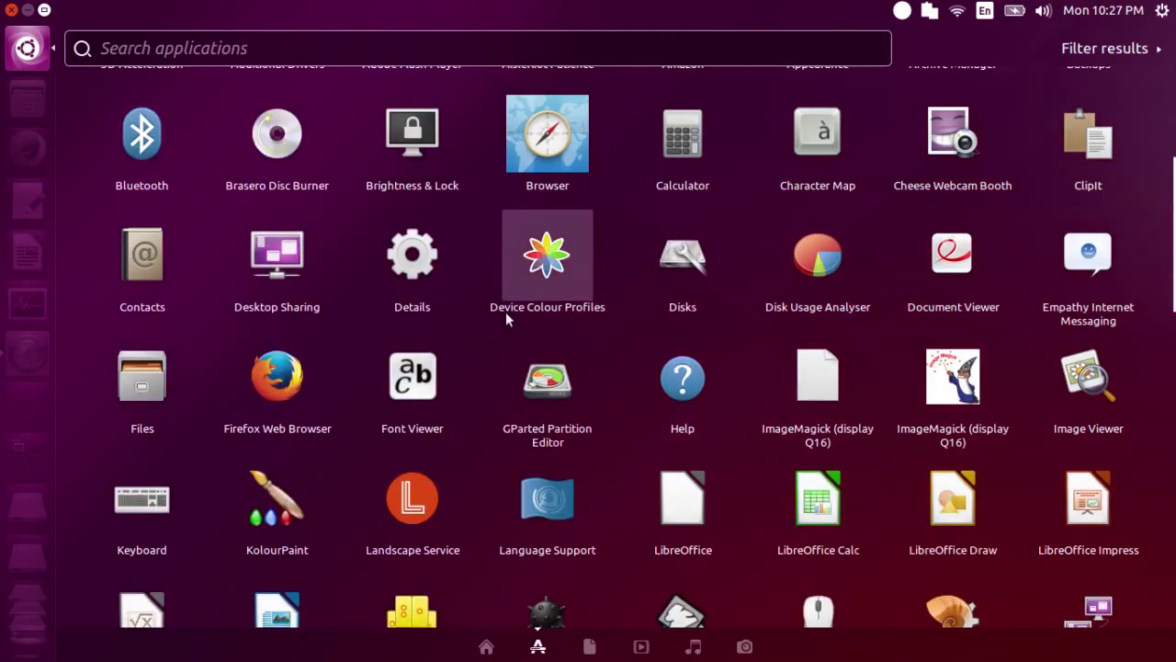
scroll(490, 347, "up", 1)
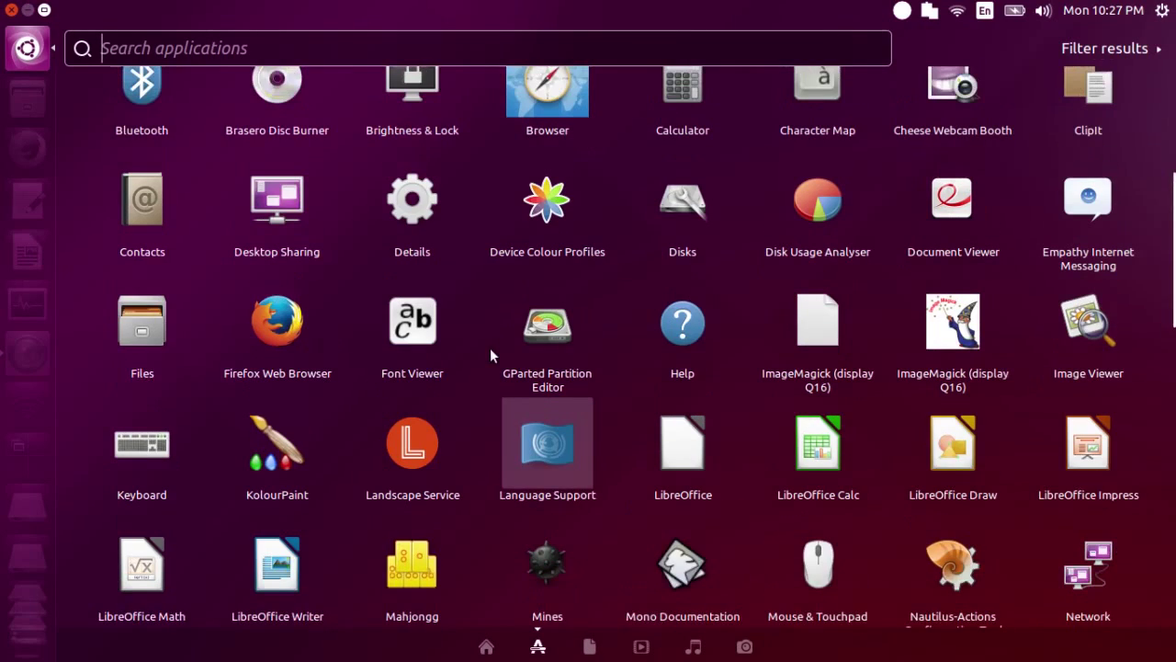
left_click(964, 216)
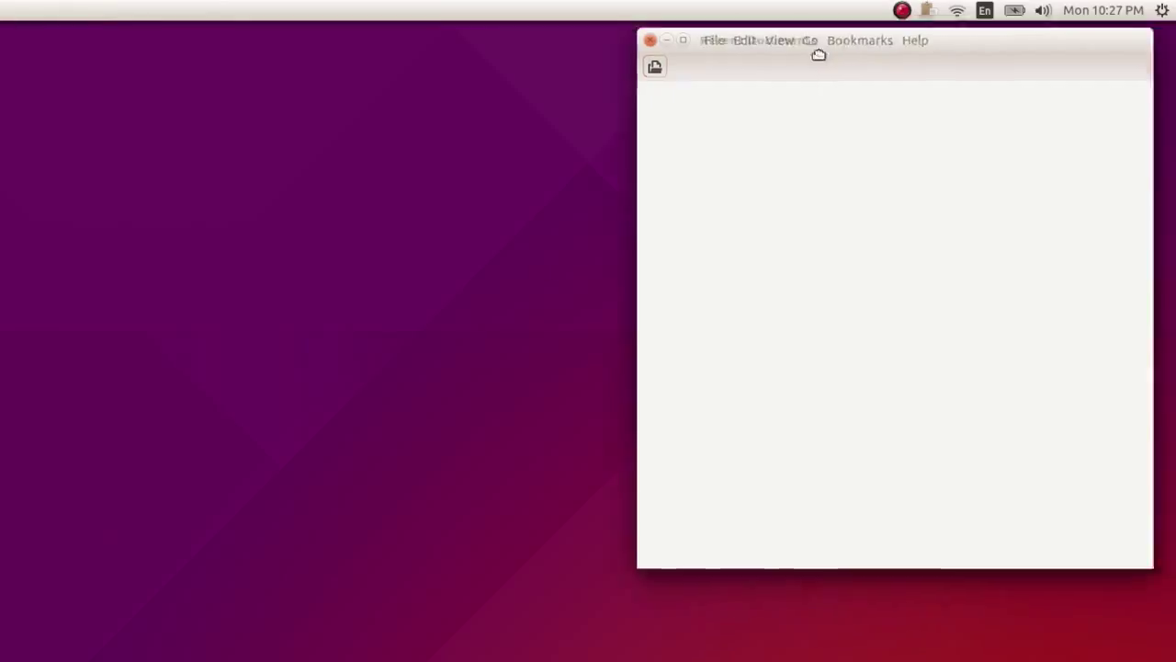
Move the Document Viewer window to the middle of the desktop, view its About information, and dismiss it.
left_click_drag(819, 55, 544, 83)
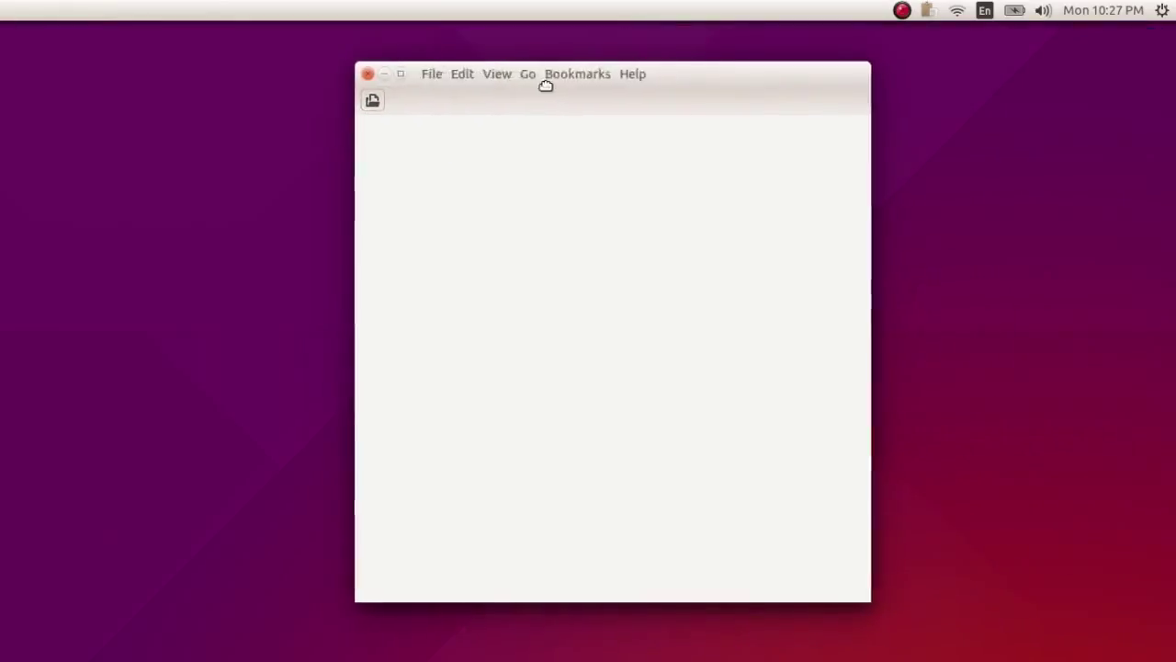
left_click(430, 75)
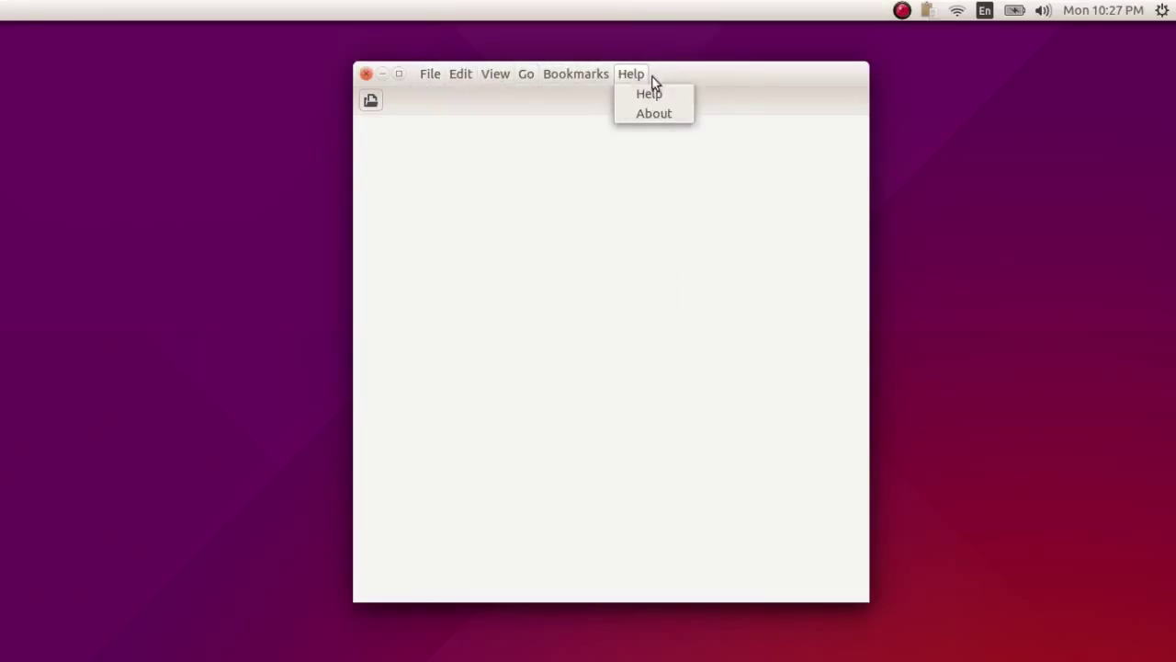
left_click(640, 116)
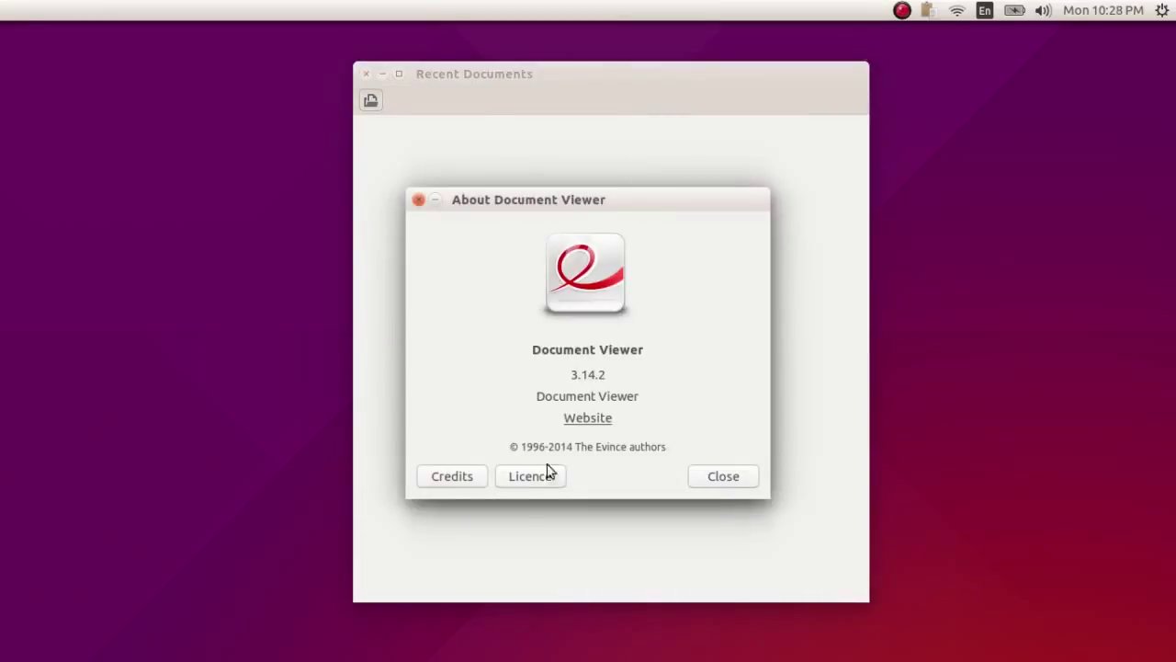
left_click(723, 478)
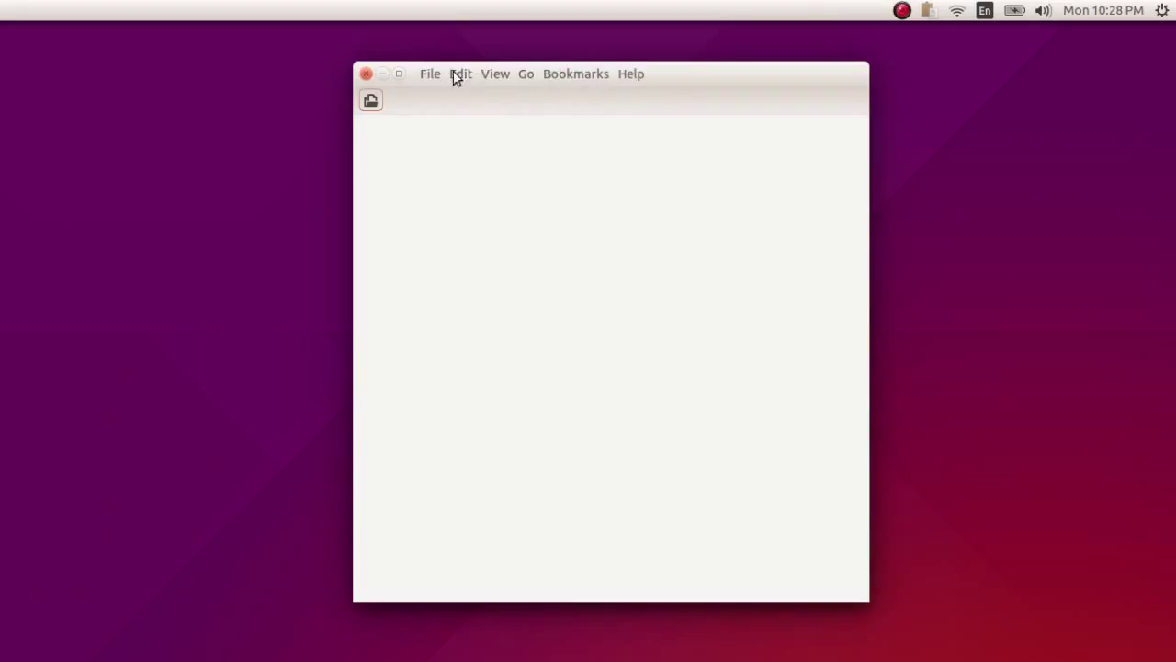
Look over Document Viewer's file commands without choosing one, and close the application.
left_click(429, 74)
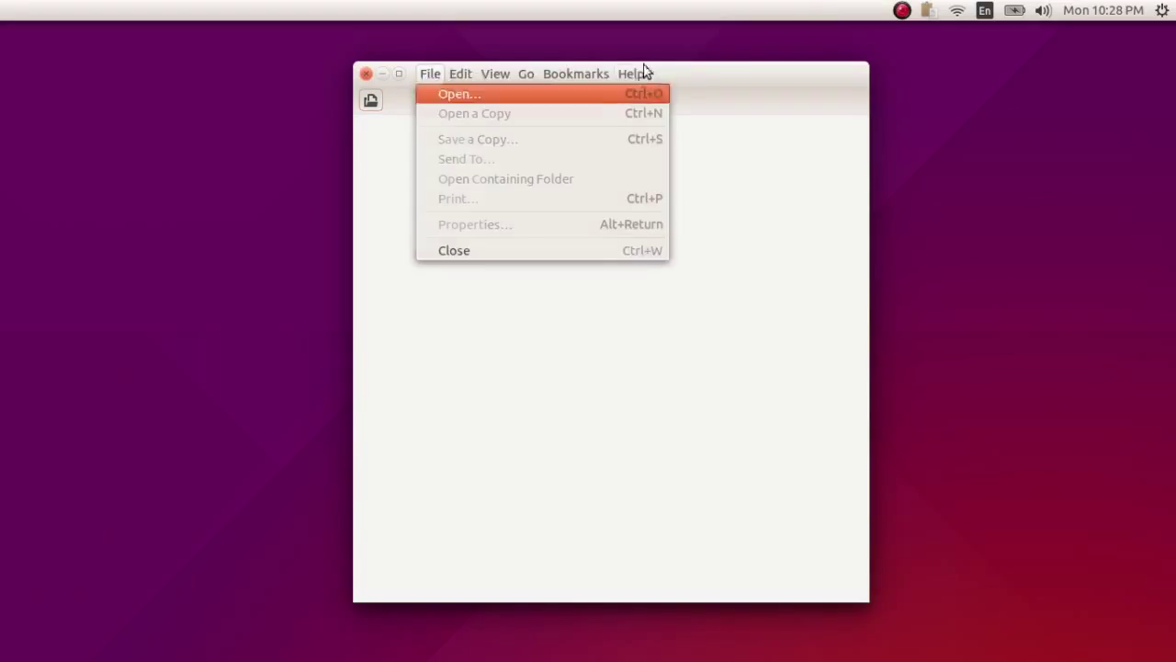
left_click(462, 304)
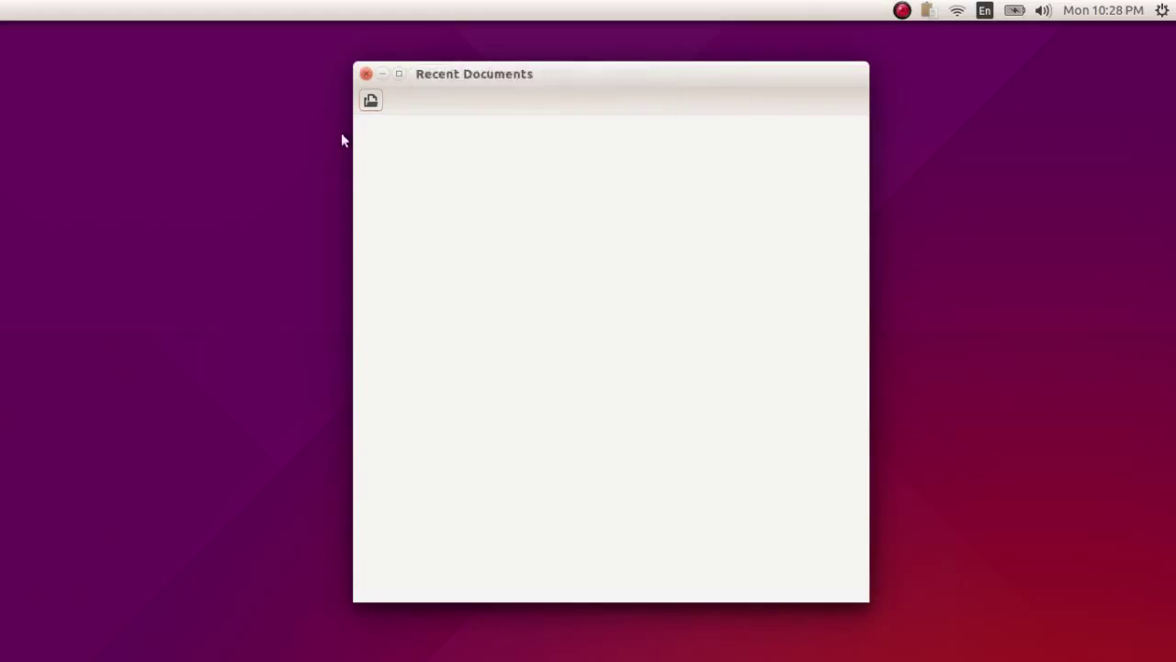
left_click(366, 74)
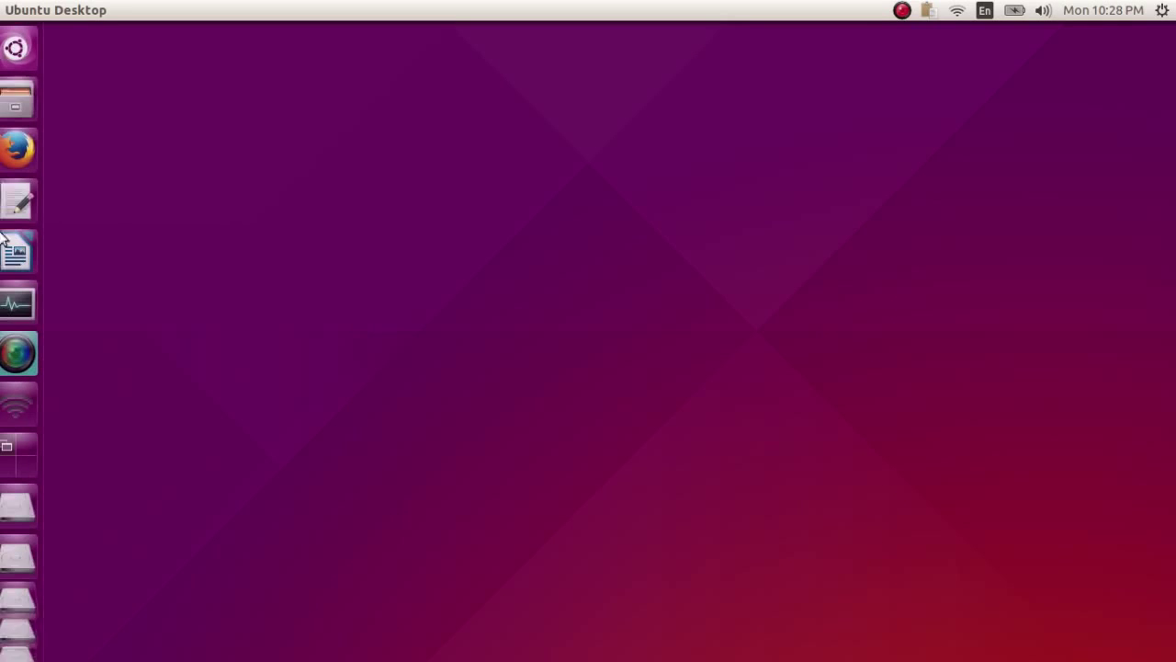
Launch Image Viewer from the installed applications in the Dash, and close its empty window.
left_click(11, 50)
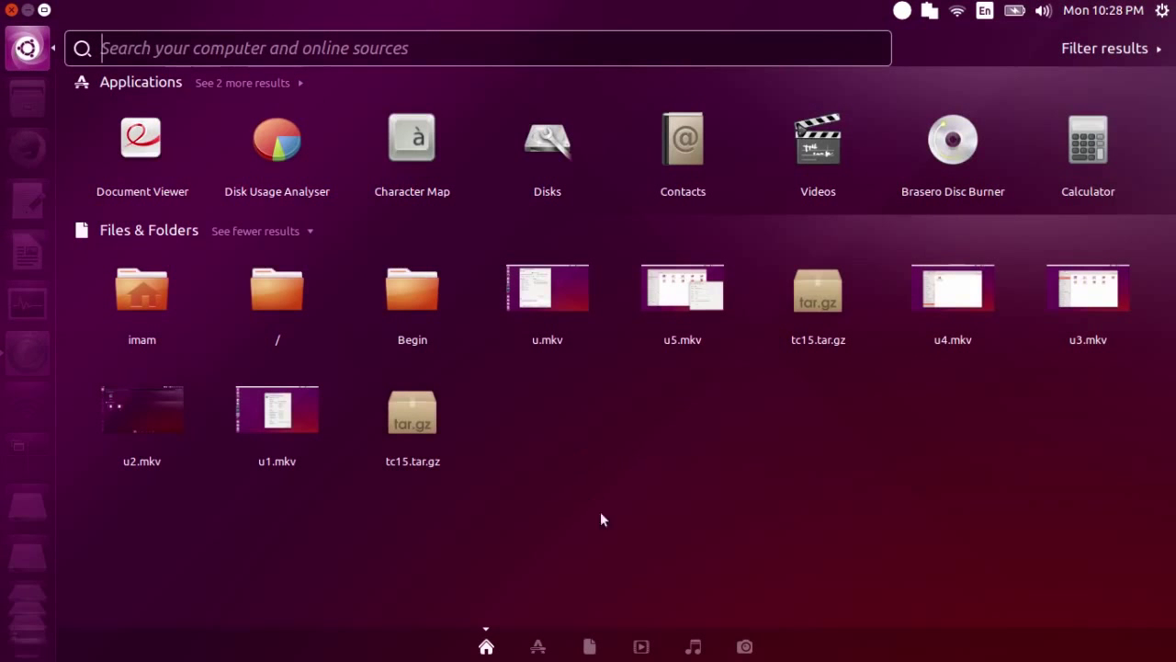
left_click(540, 647)
scroll(872, 287, "down", 3)
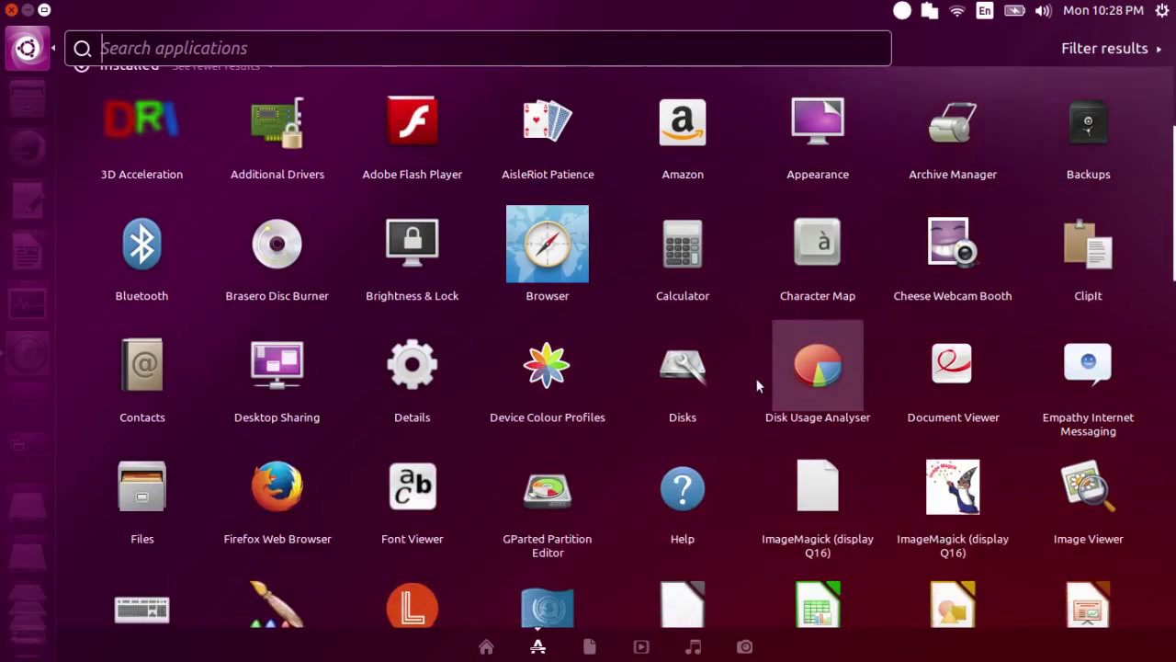
scroll(590, 391, "down", 3)
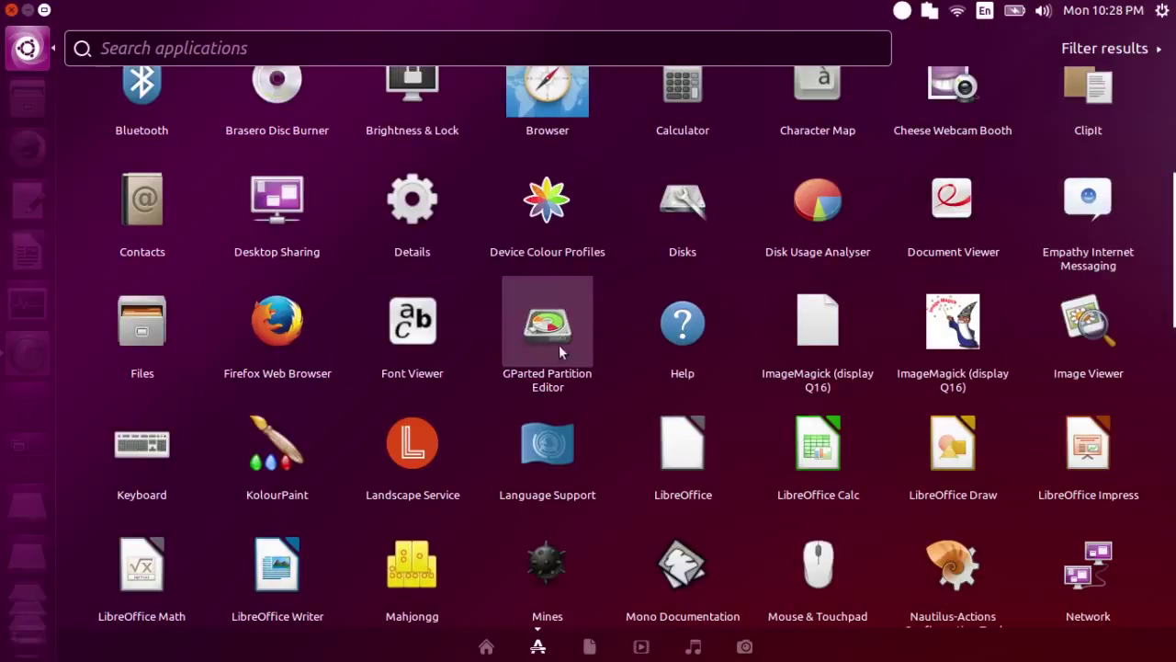
left_click(1086, 316)
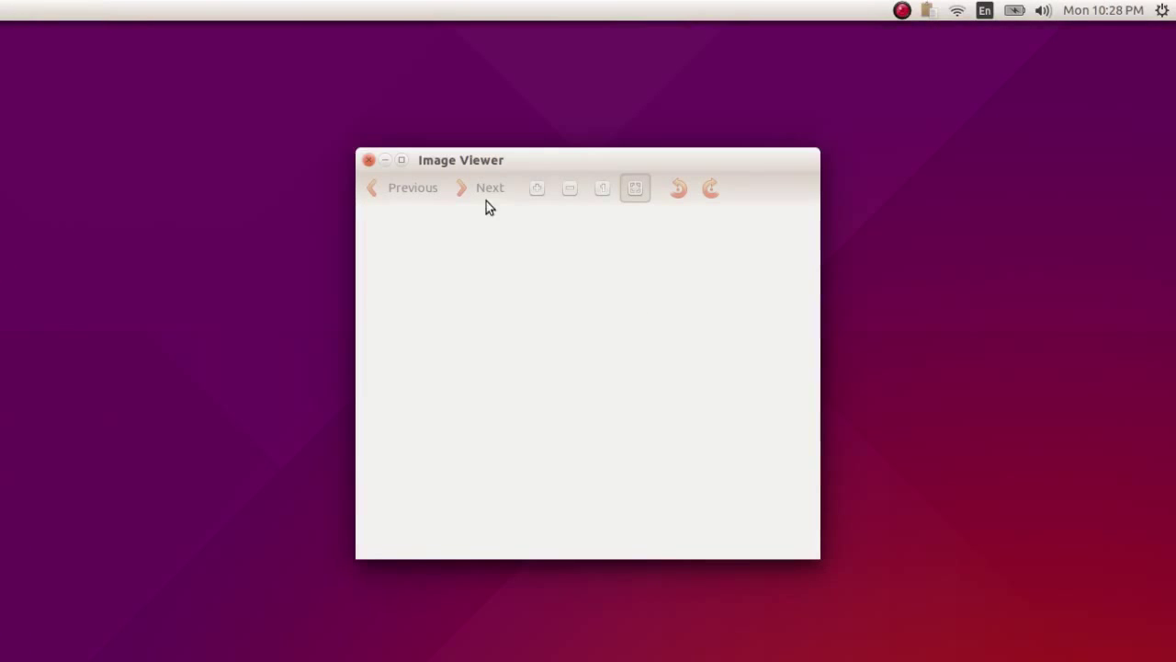
left_click(370, 162)
Open the /usr/share folder in Files and move the window to the middle of the desktop.
mouse_move(1, 333)
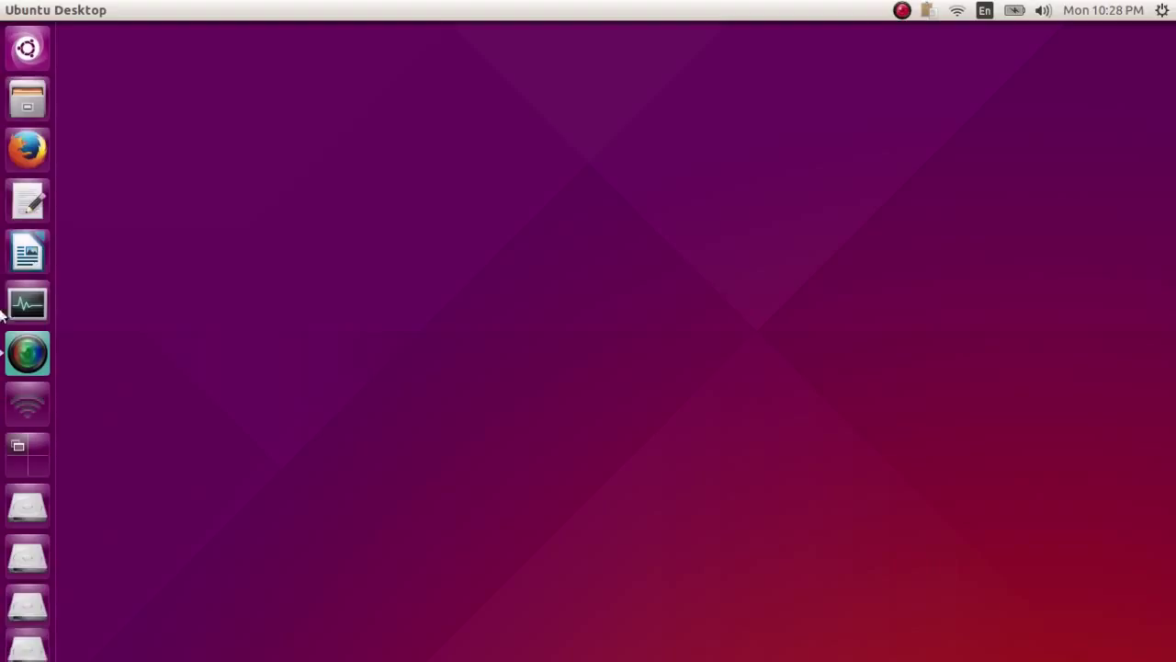
left_click(28, 103)
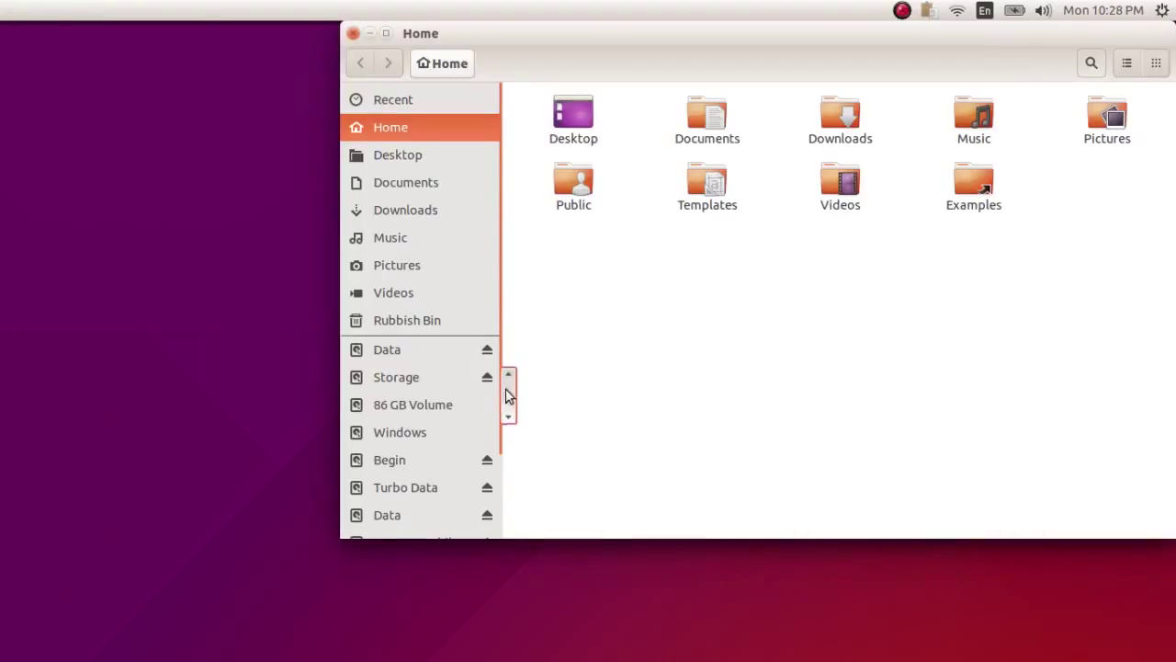
scroll(509, 395, "down", 2)
left_click(450, 468)
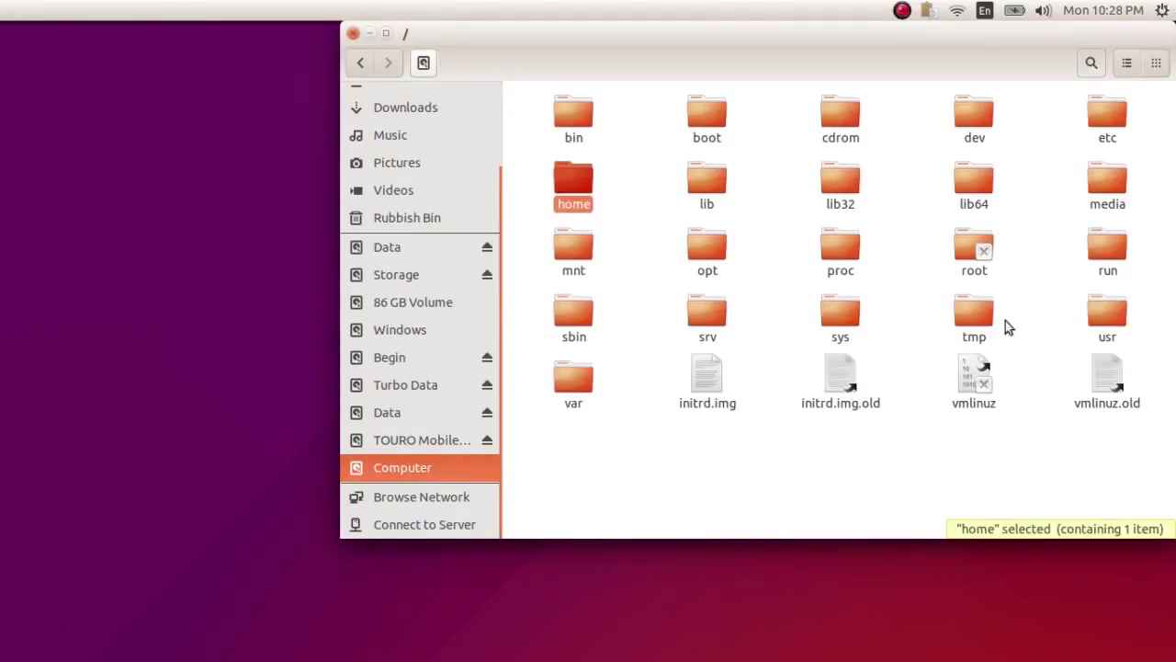
double_click(1121, 317)
double_click(834, 184)
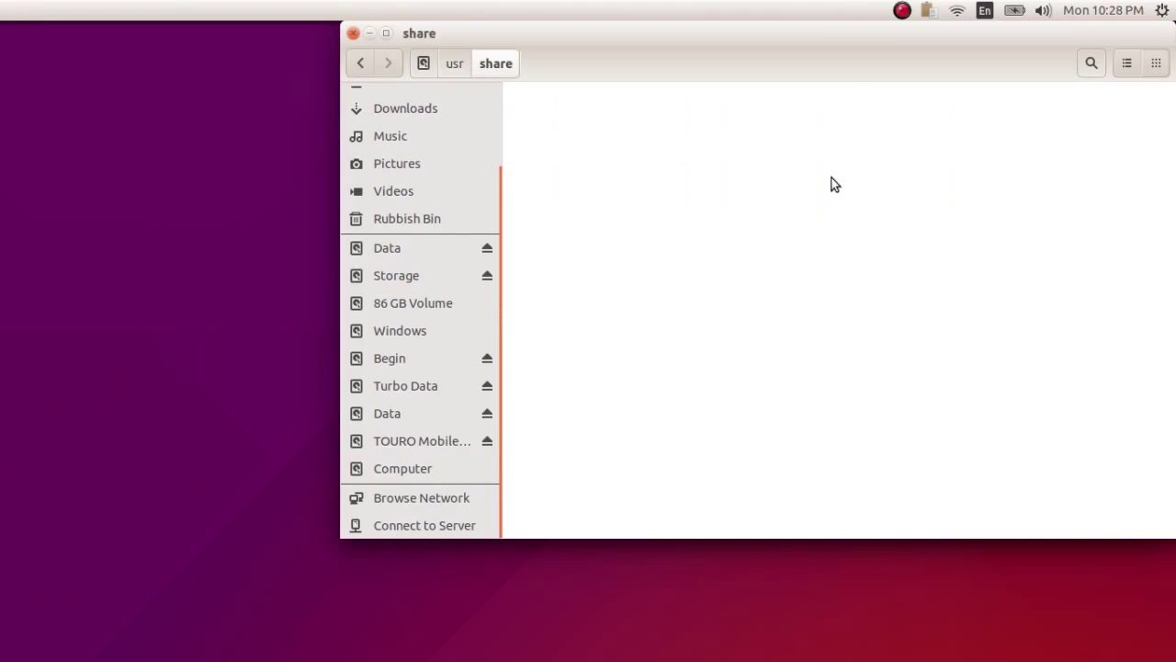
left_click_drag(726, 48, 563, 125)
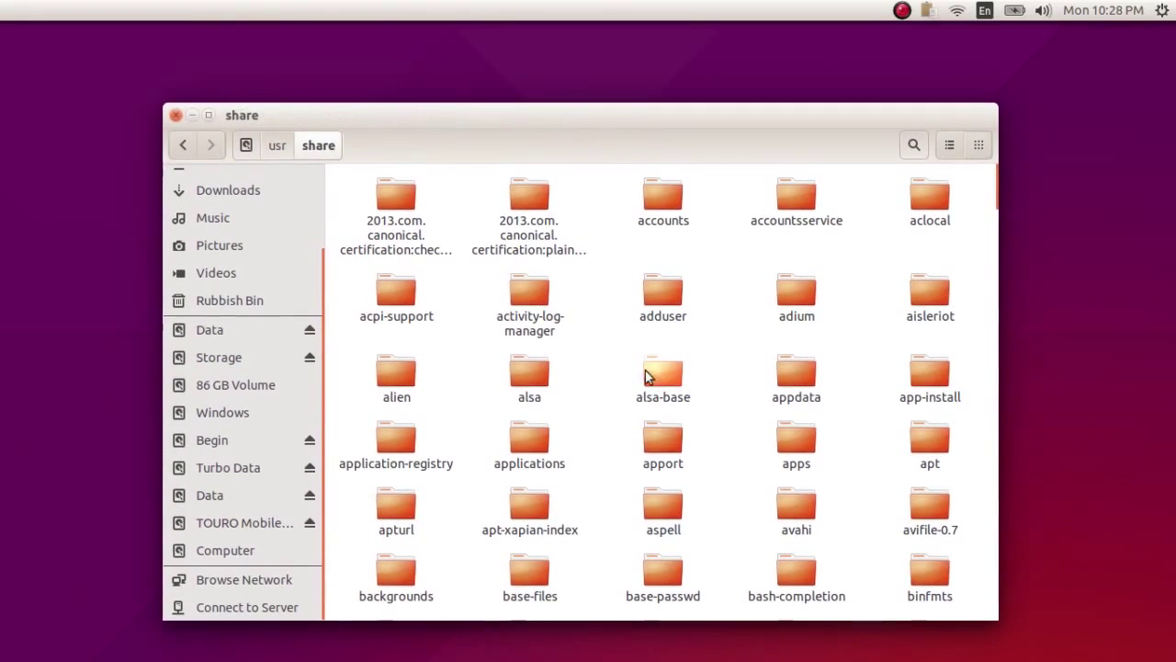
Find and open the backgrounds folder inside /usr/share.
scroll(647, 380, "down", 1)
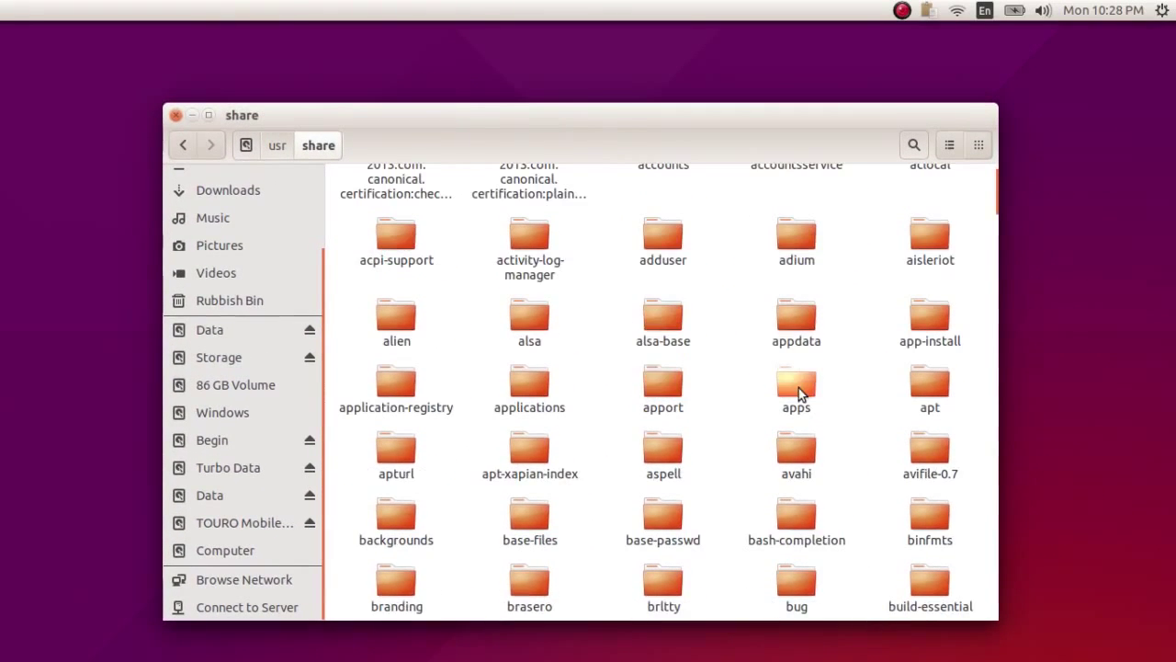
scroll(781, 395, "down", 2)
double_click(407, 401)
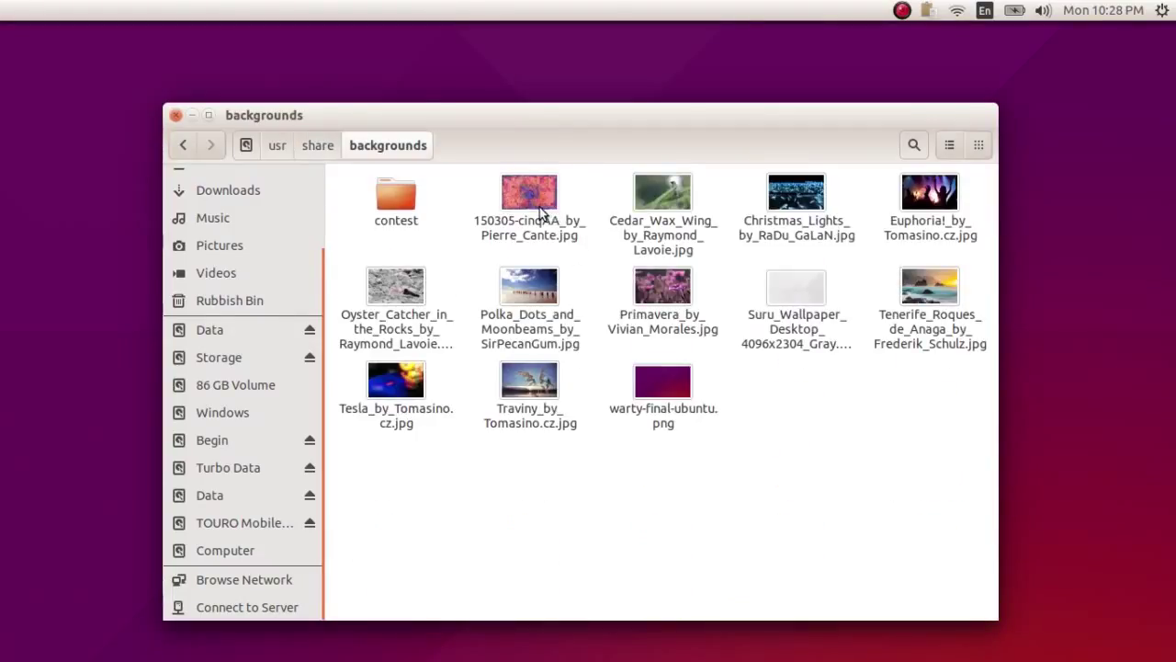
Open the 150305-cinqAA wallpaper in Image Viewer, show it at normal size, and return to best fit.
double_click(539, 207)
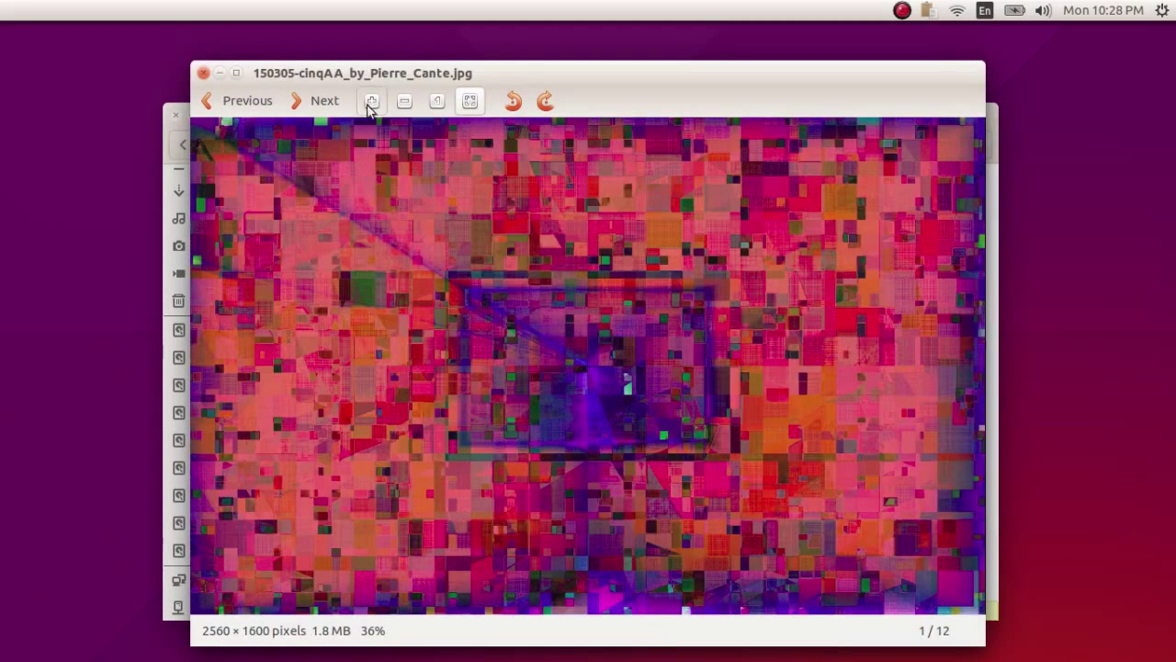
left_click(438, 101)
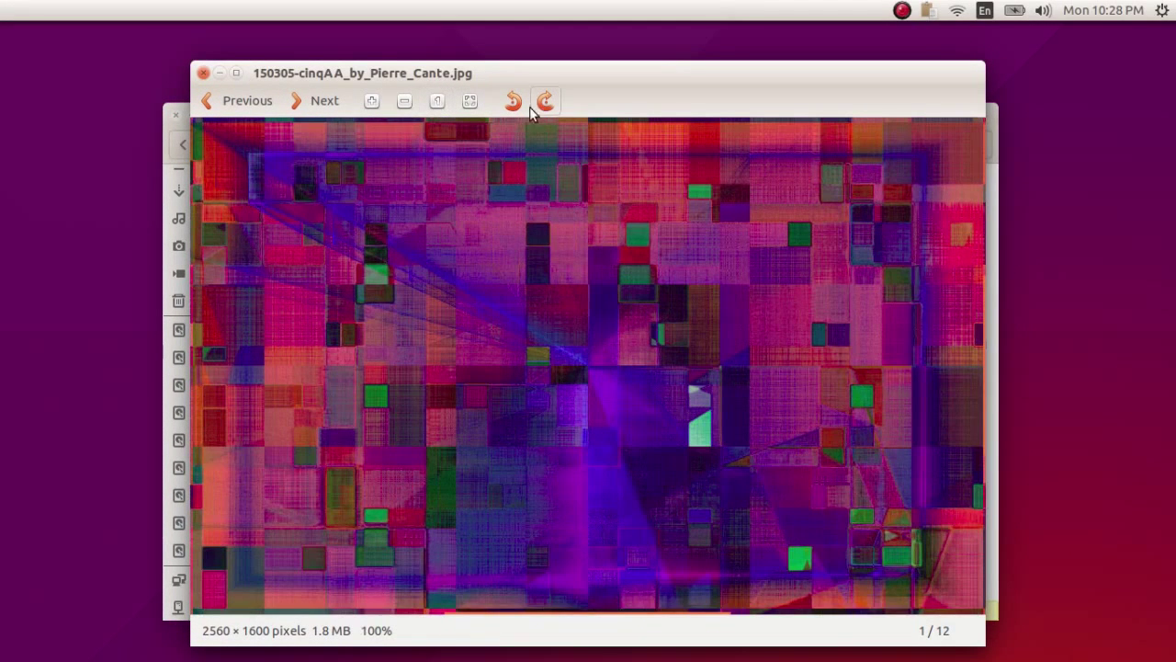
left_click(471, 103)
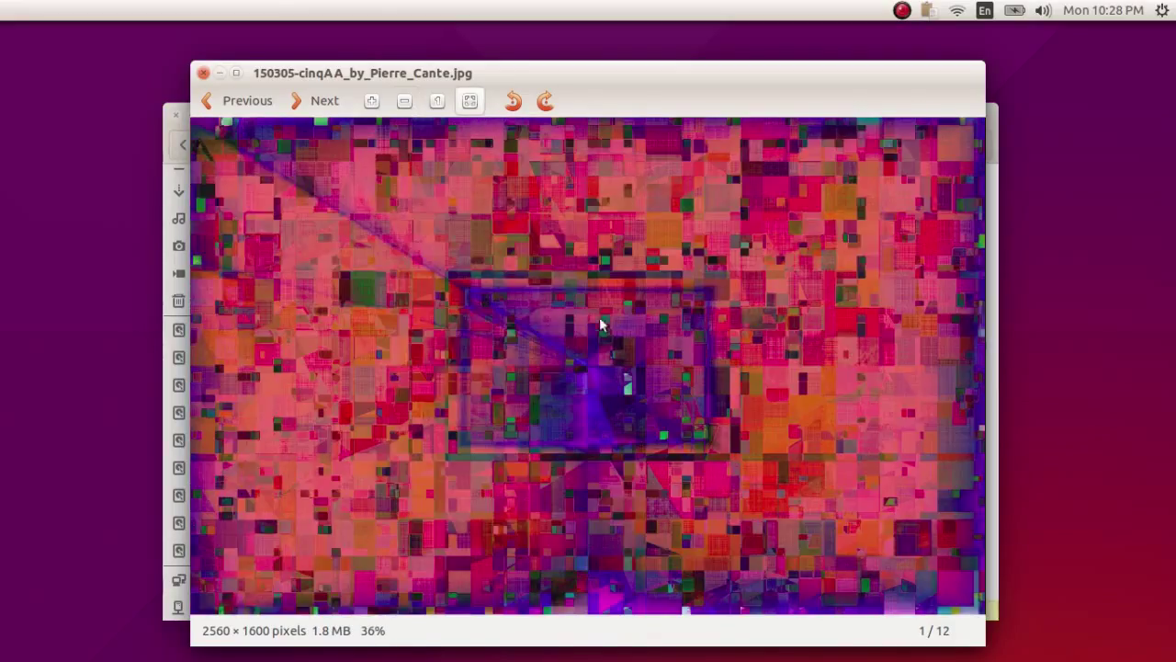
Advance through the wallpapers to the Euphoria! image, go back to Christmas_Lights, and zoom in to 62%.
left_click(293, 101)
left_click(296, 101)
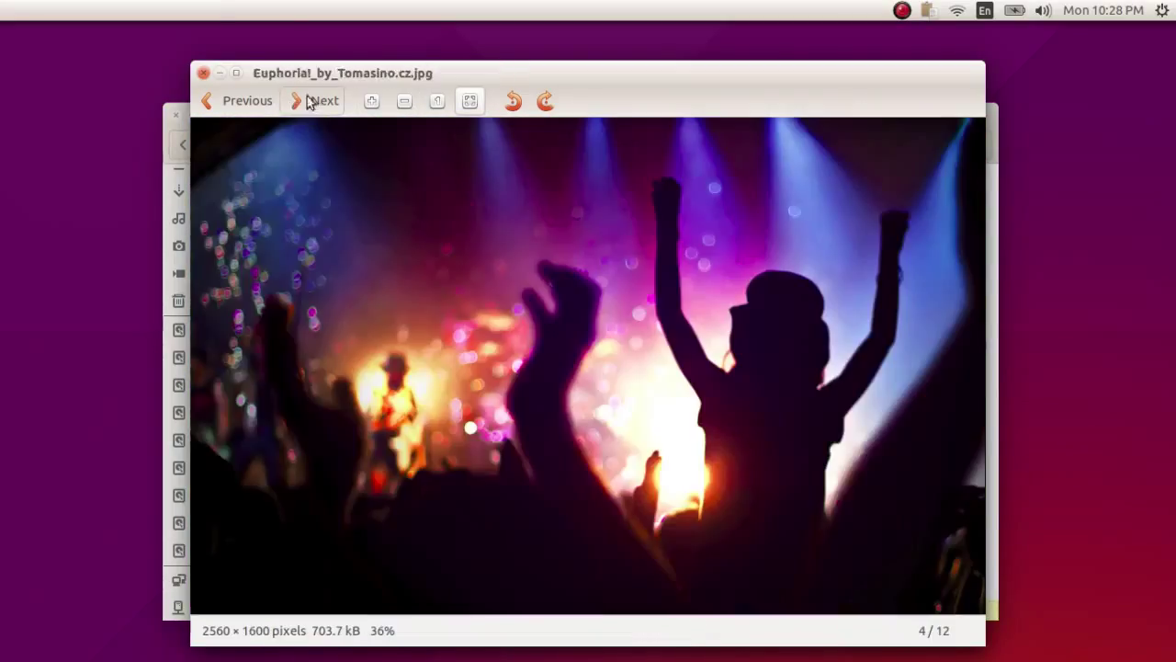
left_click(246, 101)
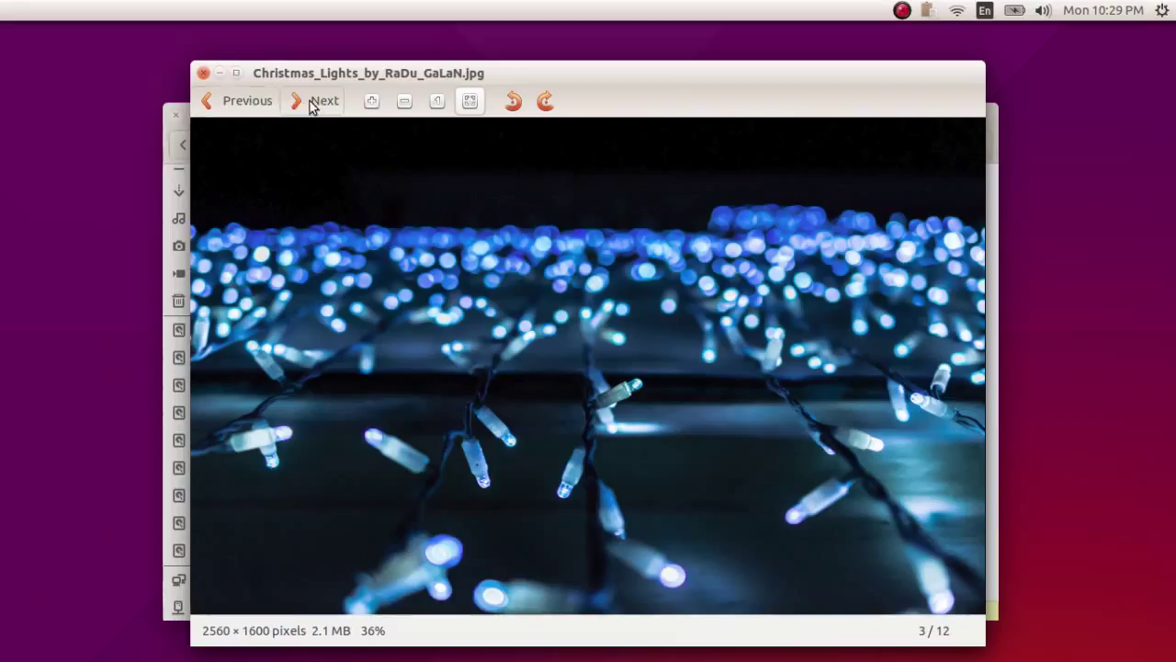
scroll(587, 314, "up", 3)
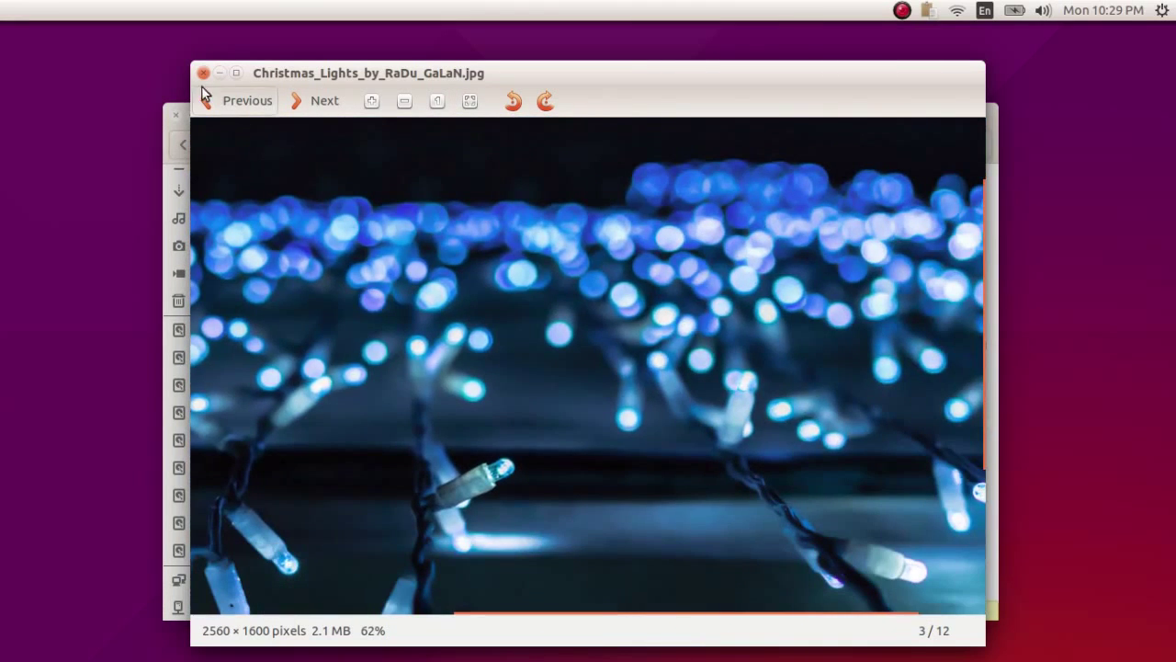
Show the side pane with the Christmas_Lights image's properties, and hide the pane again.
mouse_move(324, 83)
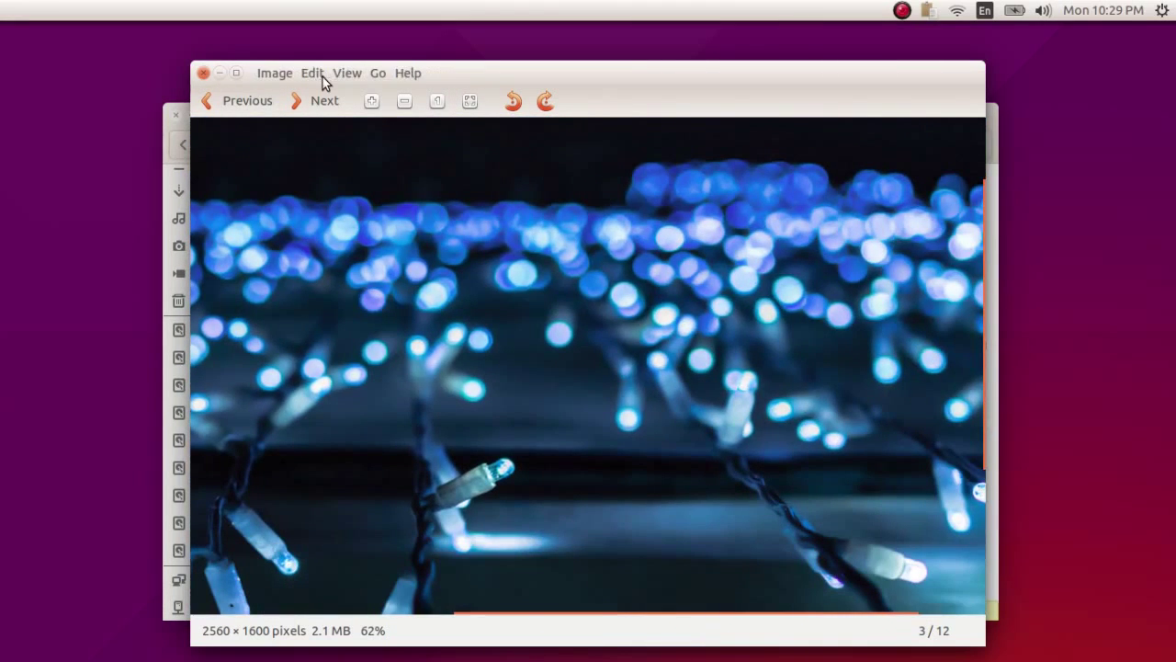
left_click(409, 78)
mouse_move(373, 81)
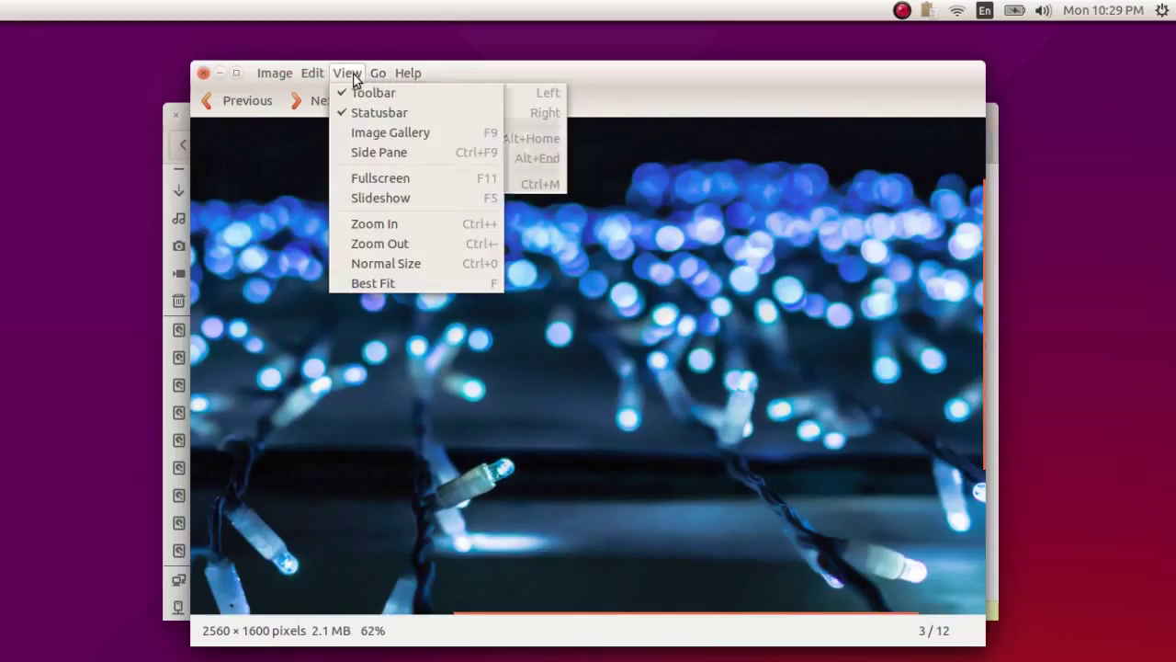
left_click(359, 151)
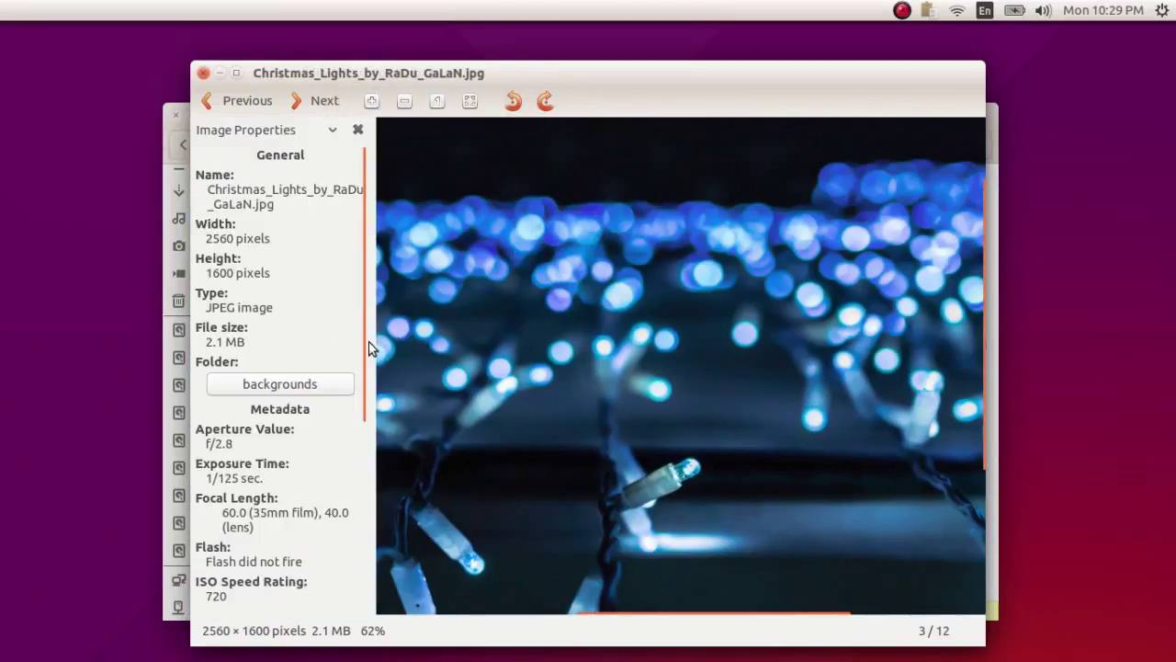
left_click_drag(373, 342, 337, 352)
left_click(288, 129)
left_click(294, 151)
left_click(358, 130)
Show the image gallery, select the Euphoria! and Oyster_Catcher_in_the_Rocks images in turn, and hide the gallery.
left_click(354, 76)
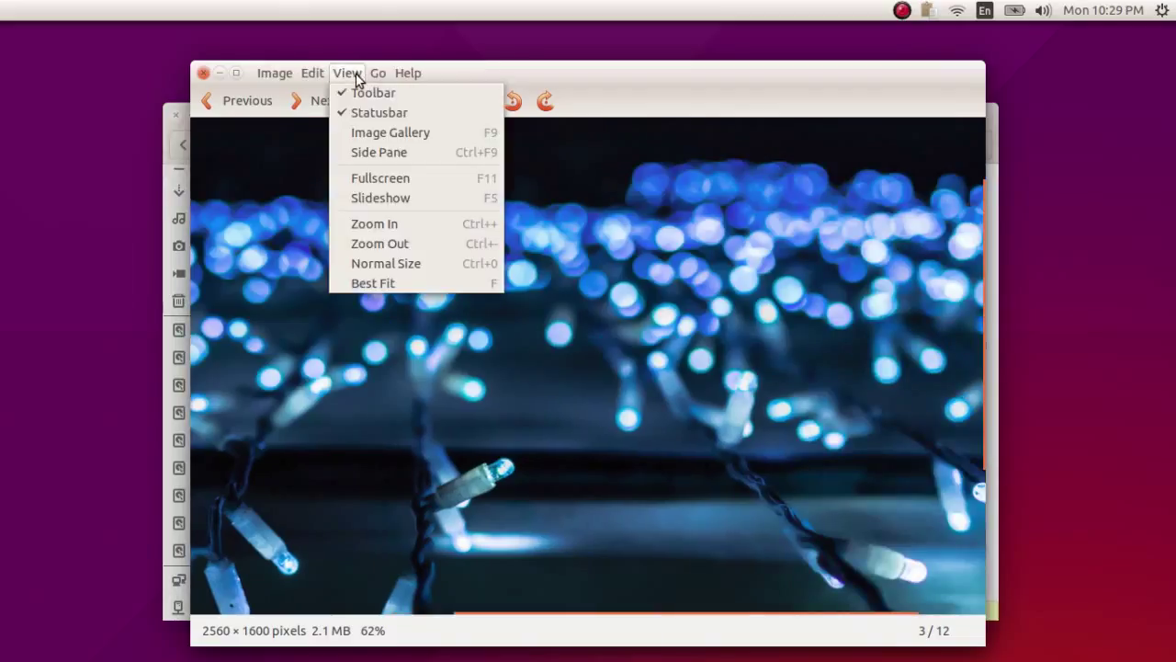
left_click(386, 132)
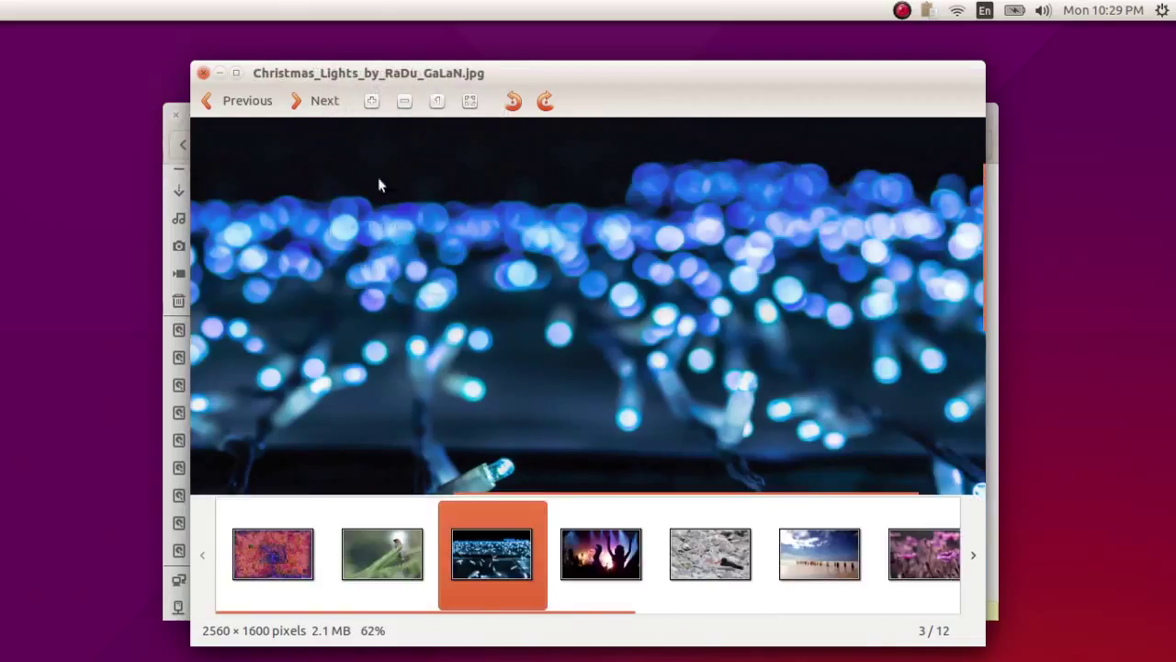
left_click(579, 563)
left_click(740, 552)
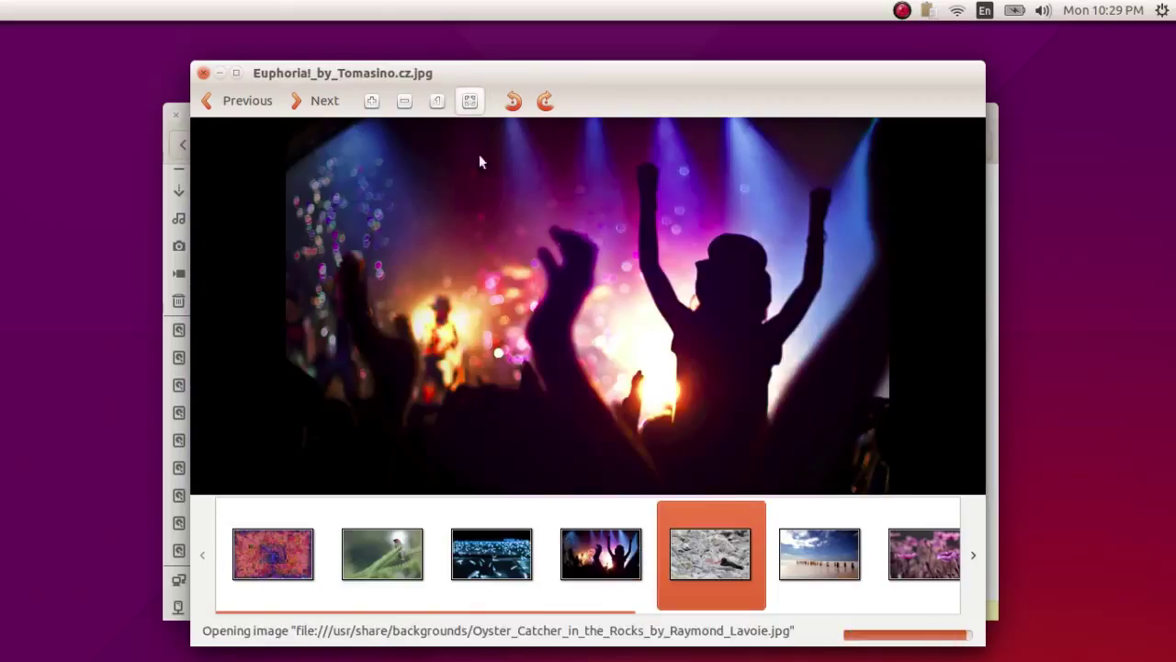
left_click(345, 73)
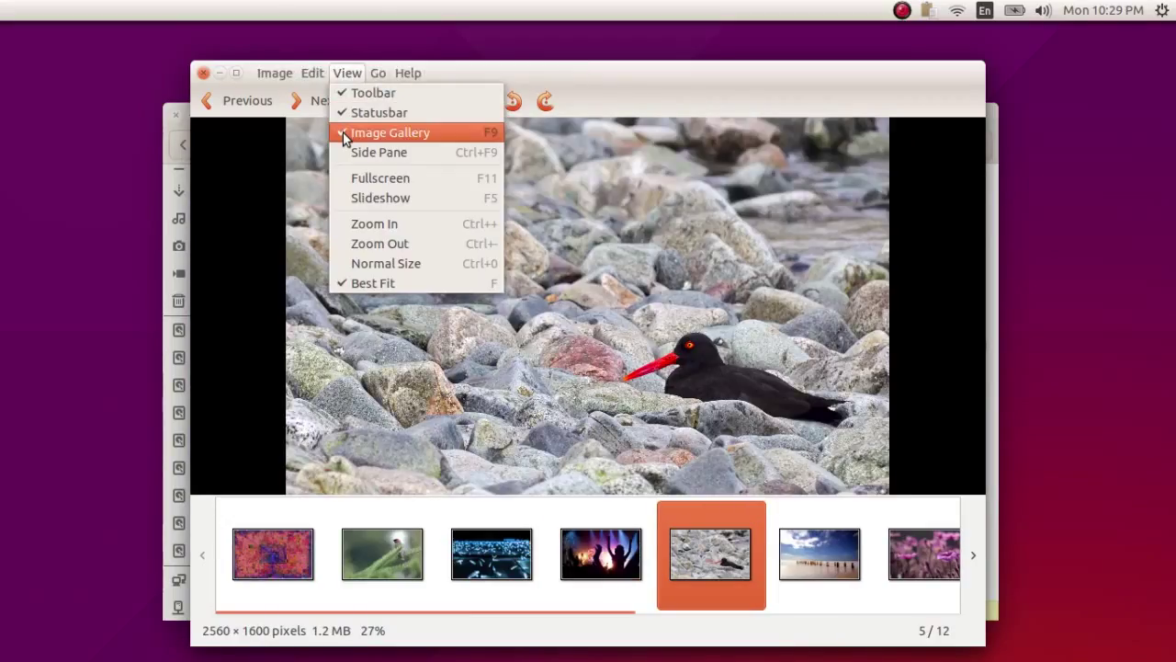
left_click(344, 134)
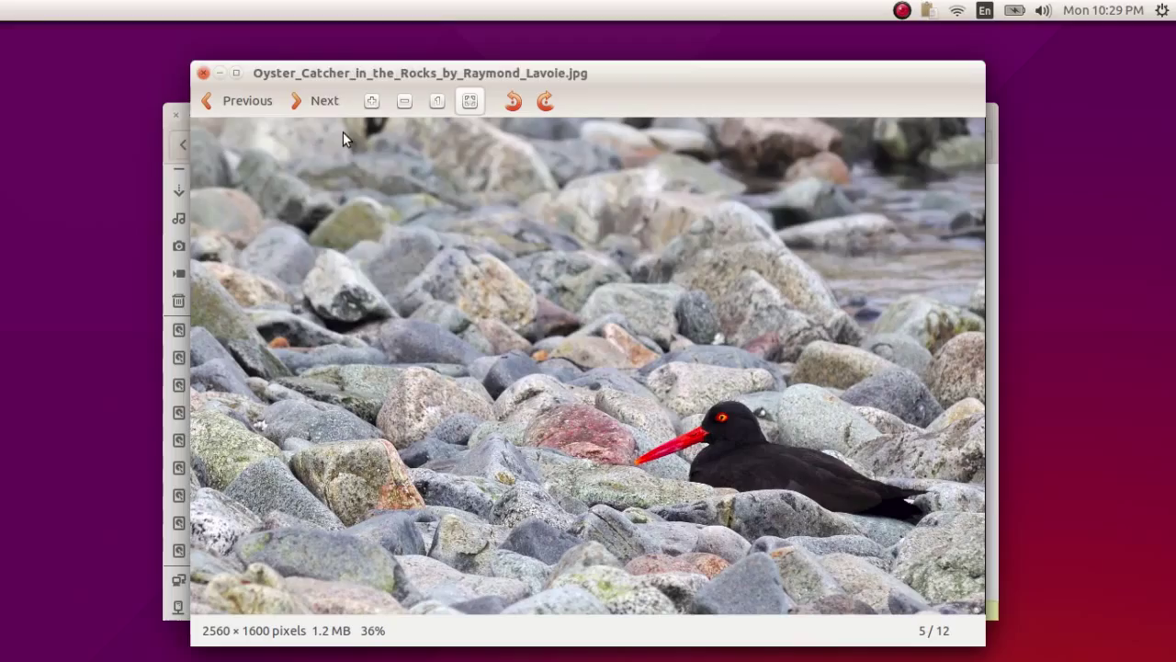
Look over the available image editing commands, and rotate the Oyster_Catcher_in_the_Rocks image clockwise.
left_click(287, 74)
mouse_move(312, 78)
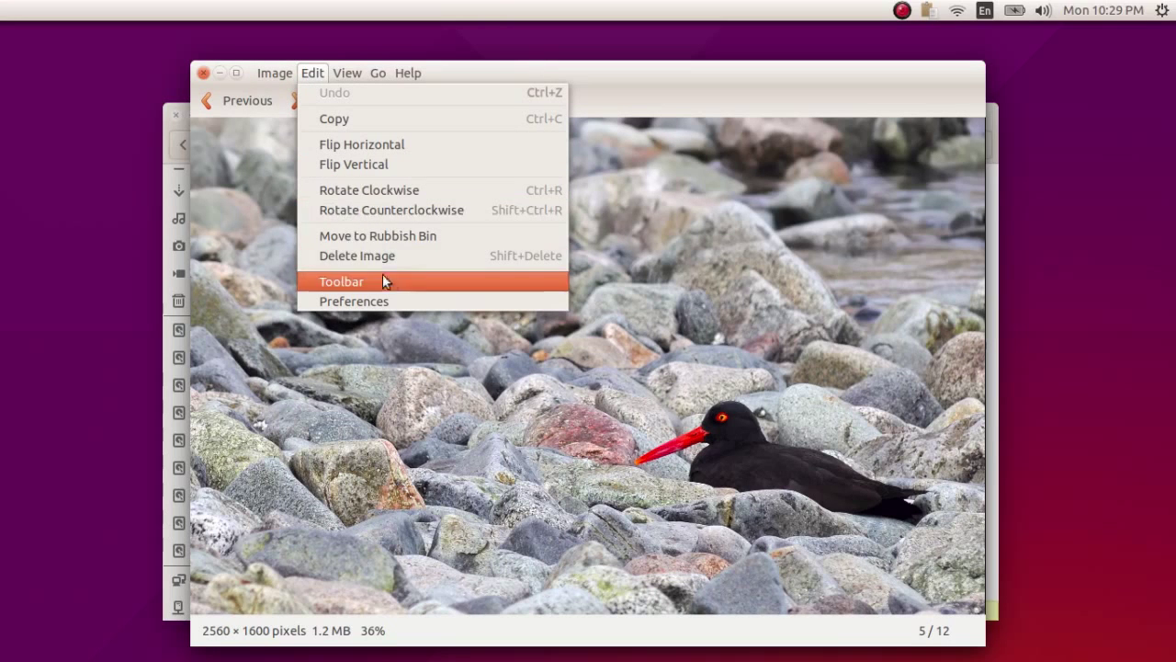
left_click(471, 378)
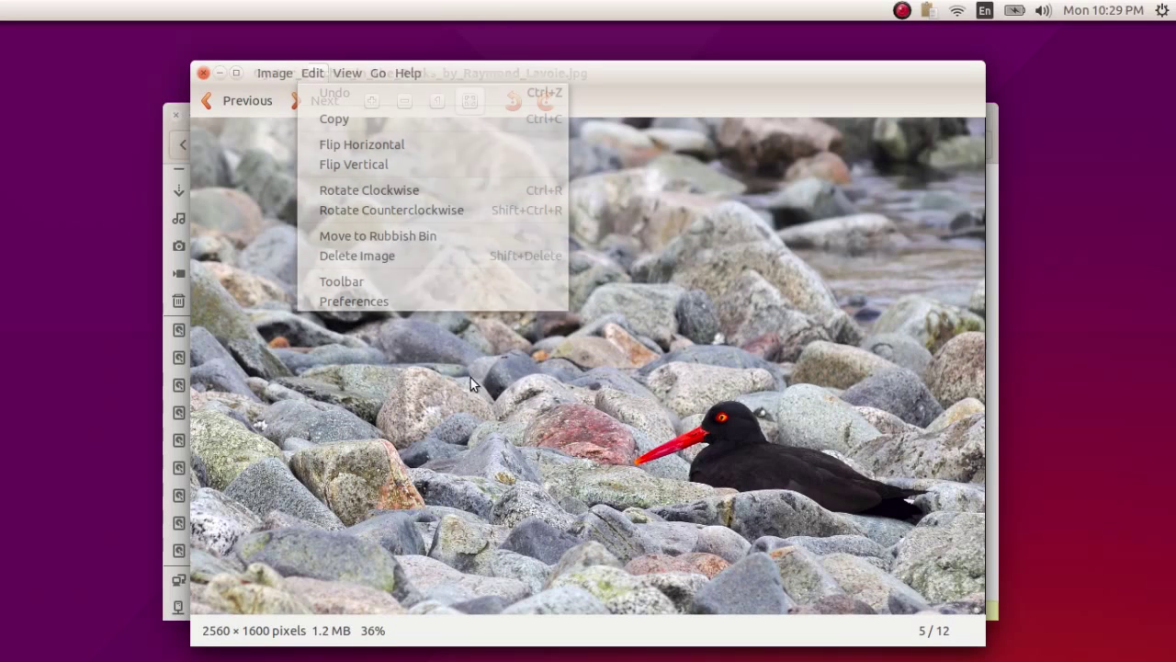
left_click(547, 102)
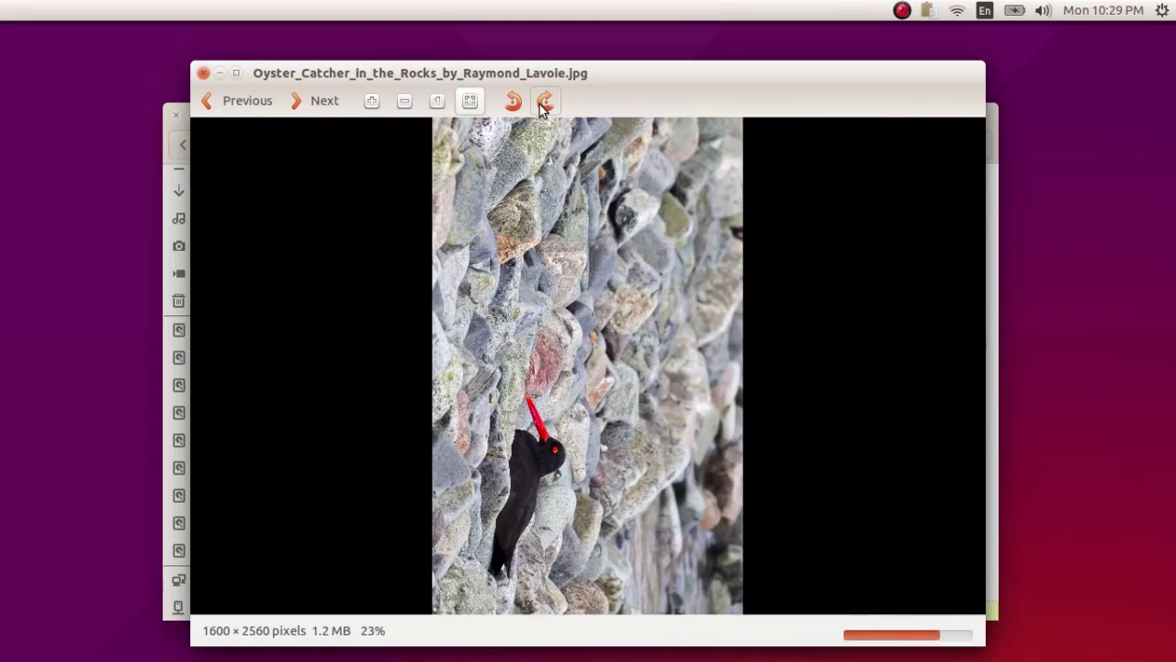
Rotate the Oyster_Catcher_in_the_Rocks image clockwise until it is upright again.
left_click(547, 103)
left_click(547, 104)
left_click(547, 104)
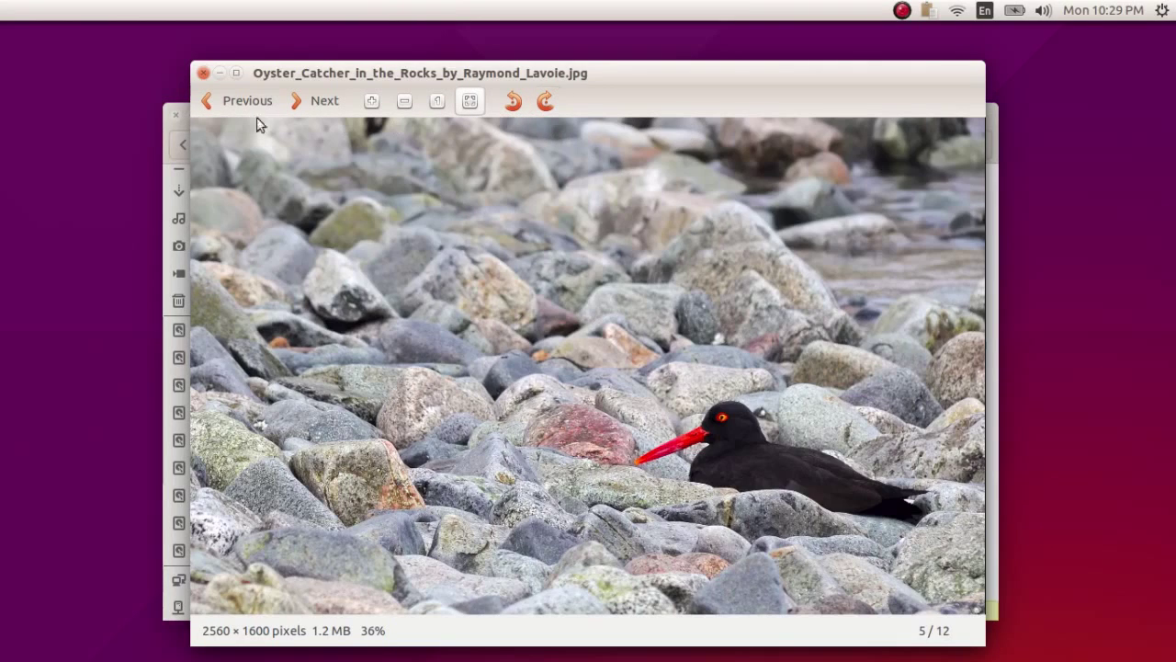
Close the image viewer without saving the rotated image, and close the file browser window.
left_click(203, 72)
left_click(611, 436)
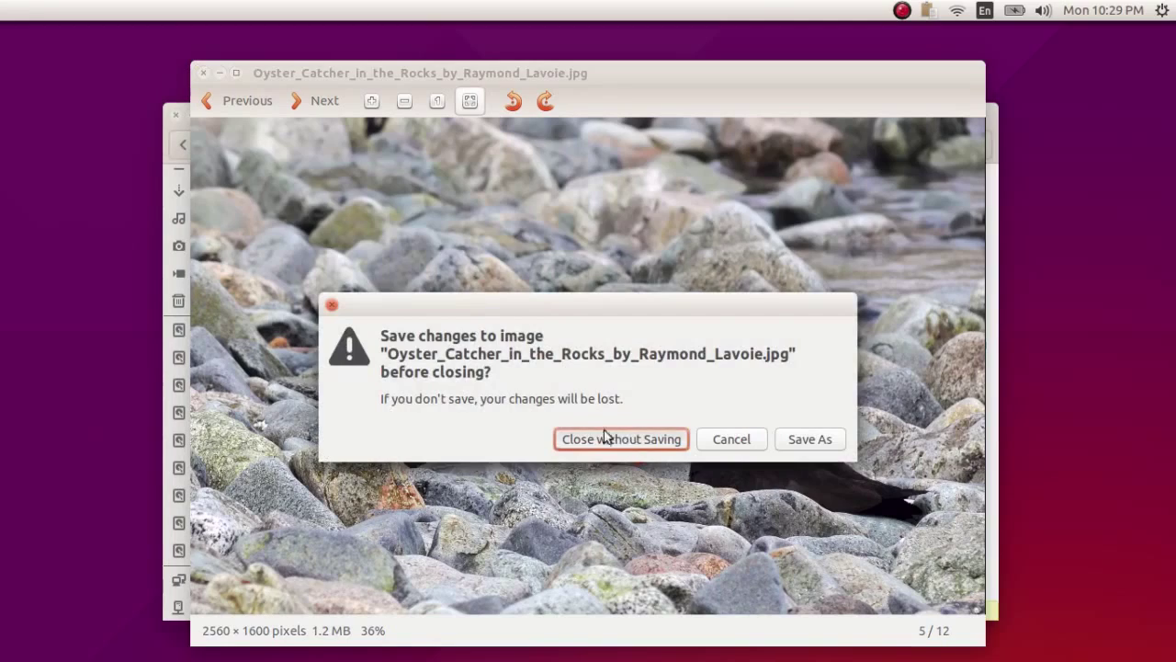
key("ctrl+w")
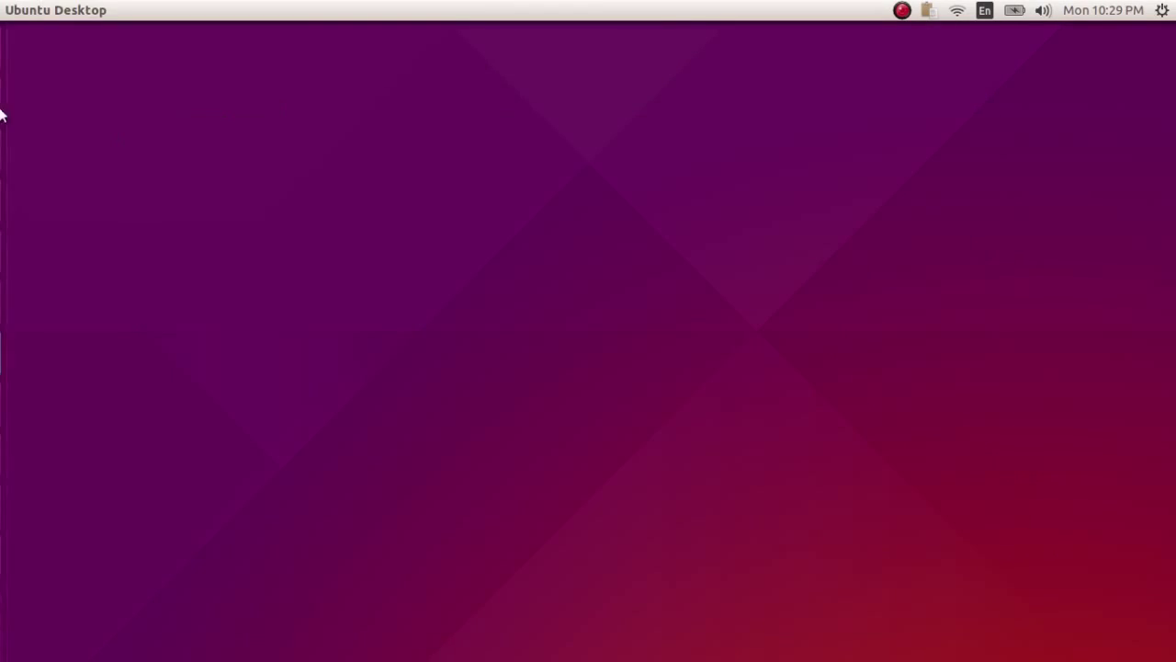
Launch LibreOffice Writer from the installed applications and enter "Hello World" in the blank document.
mouse_move(0, 111)
left_click(25, 47)
left_click(539, 647)
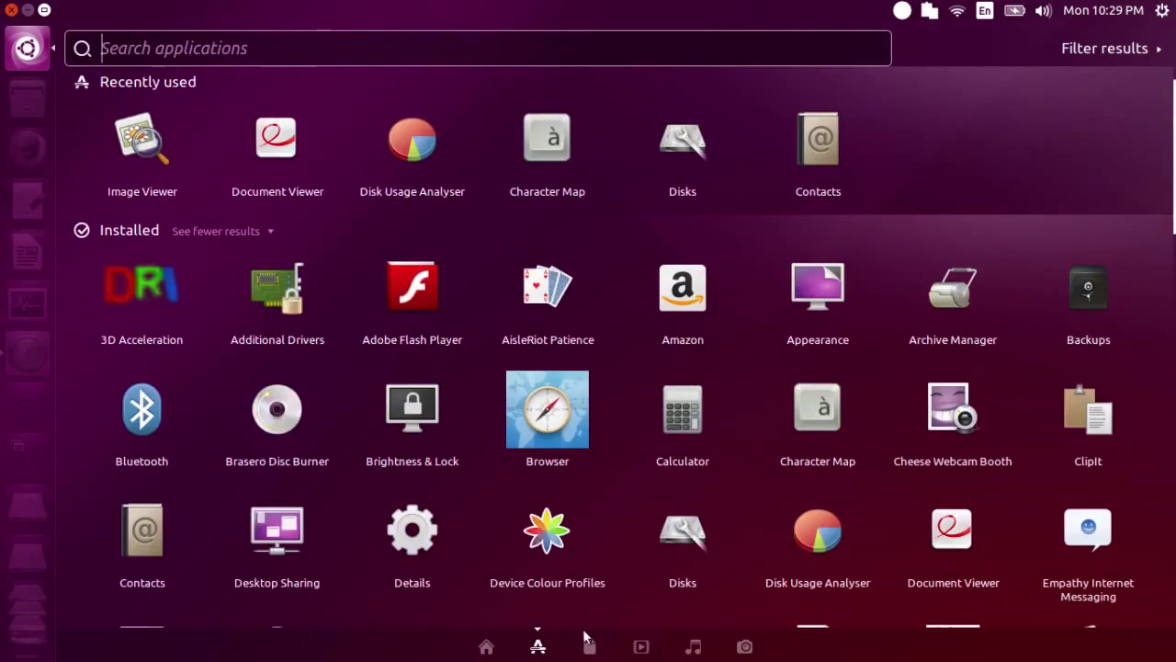
scroll(770, 368, "down", 4)
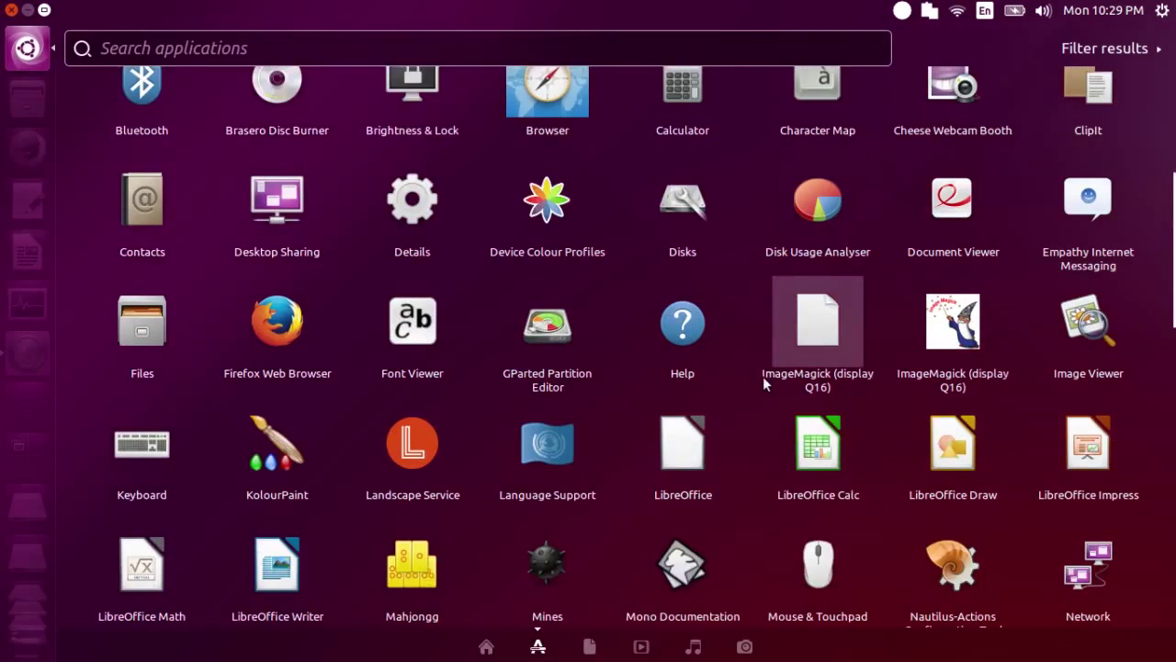
scroll(763, 376, "down", 1)
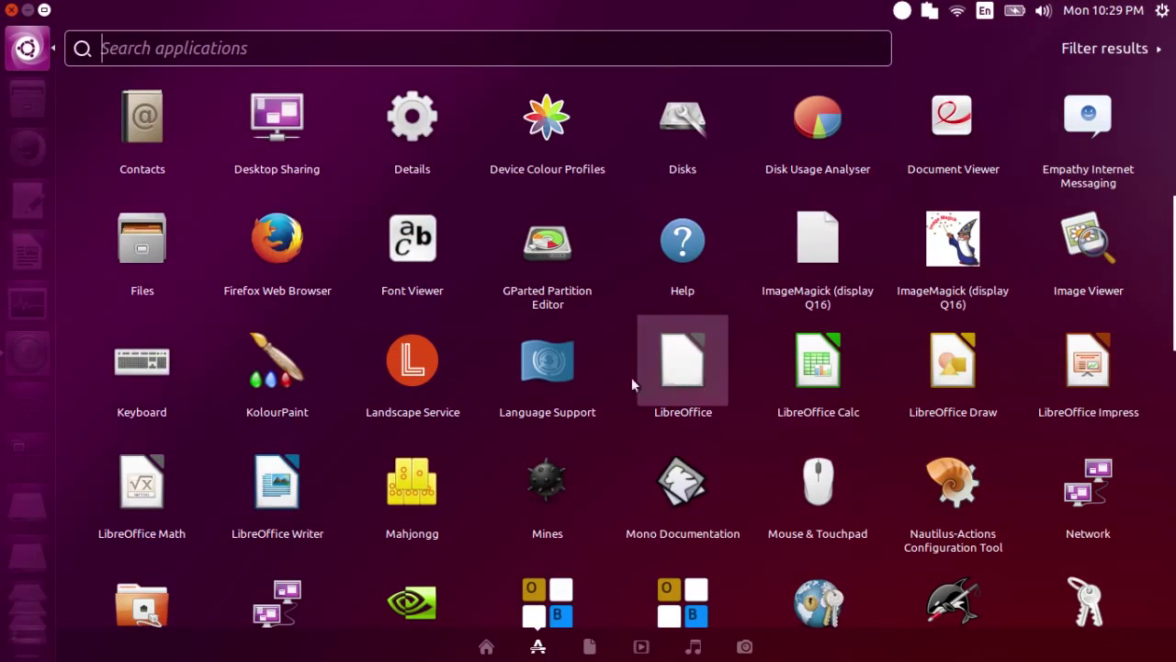
left_click(301, 498)
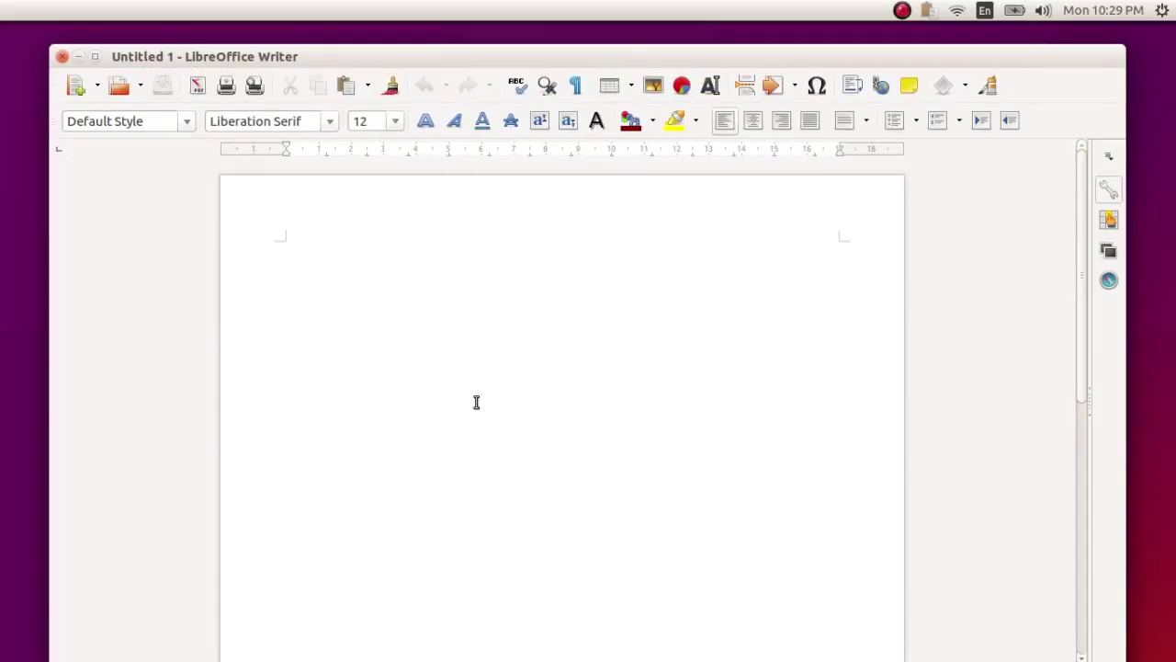
type("Hello World")
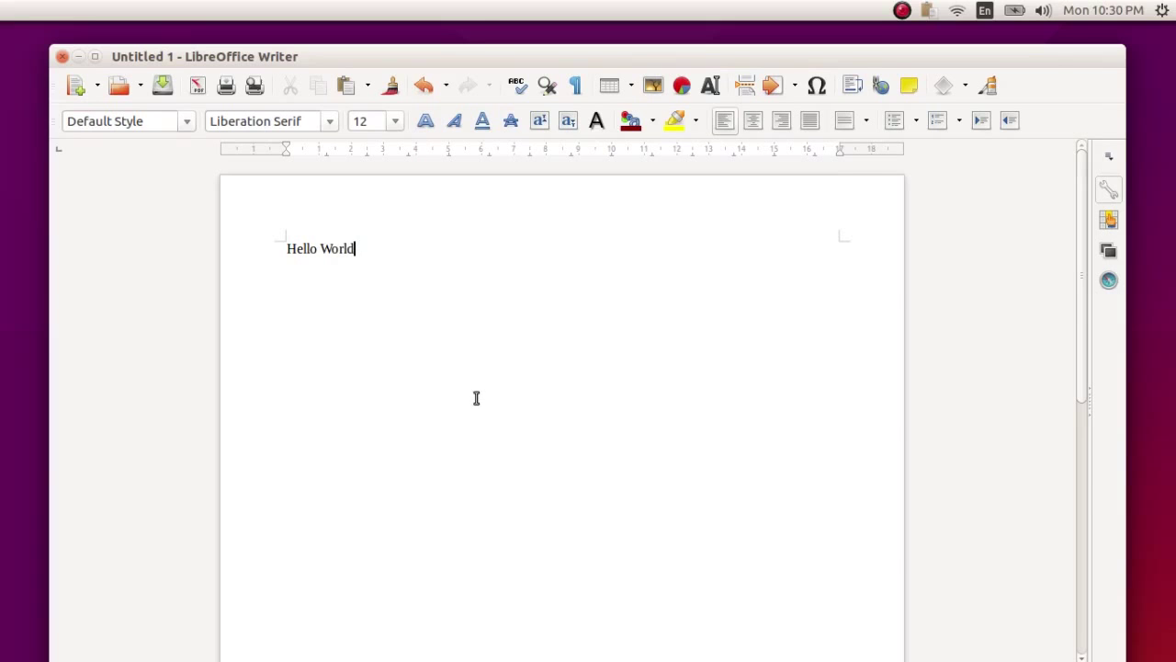
Look through the full list of installed applications and launch LibreOffice Calc.
key("super")
left_click(537, 646)
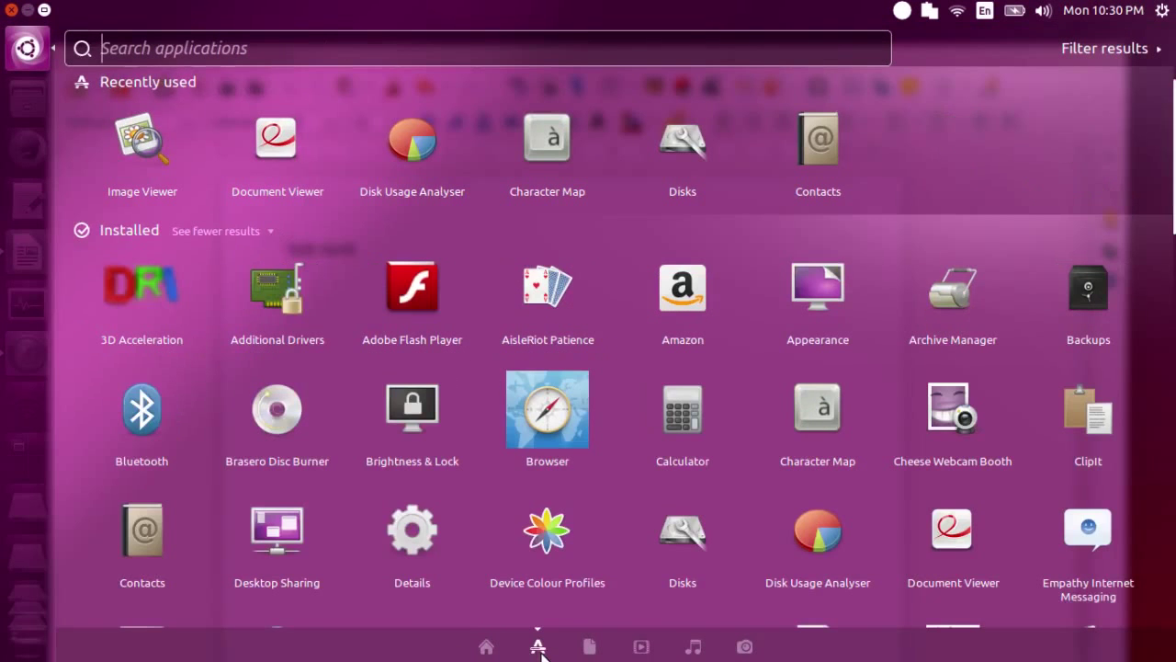
scroll(584, 478, "down", 10)
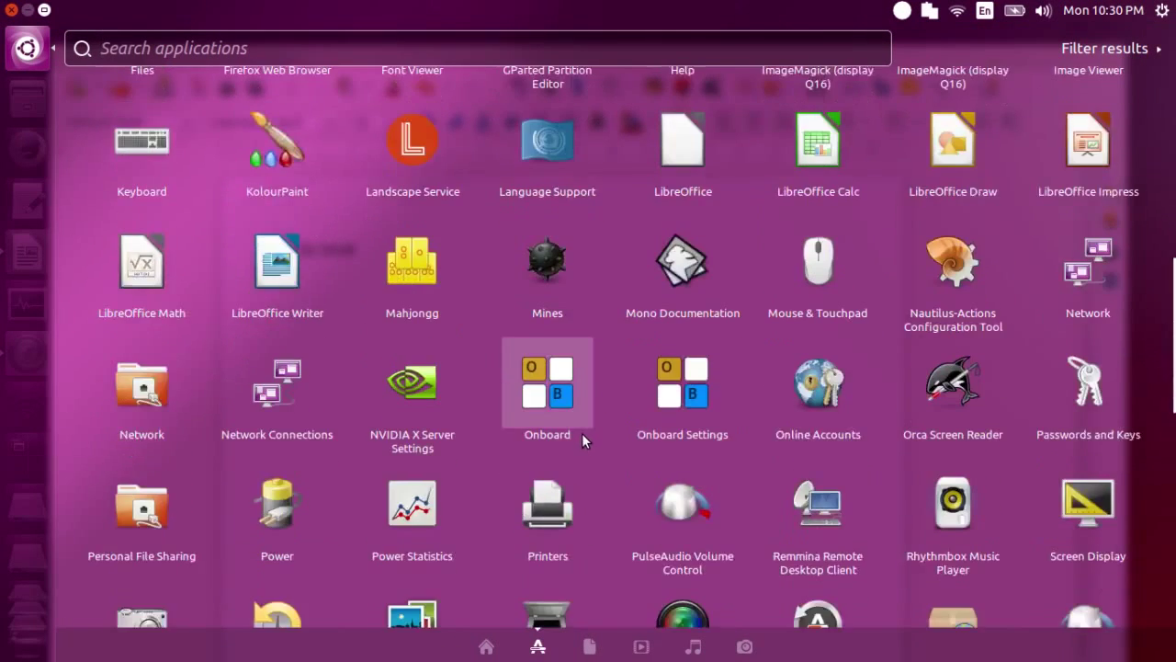
scroll(579, 435, "down", 3)
scroll(579, 427, "up", 3)
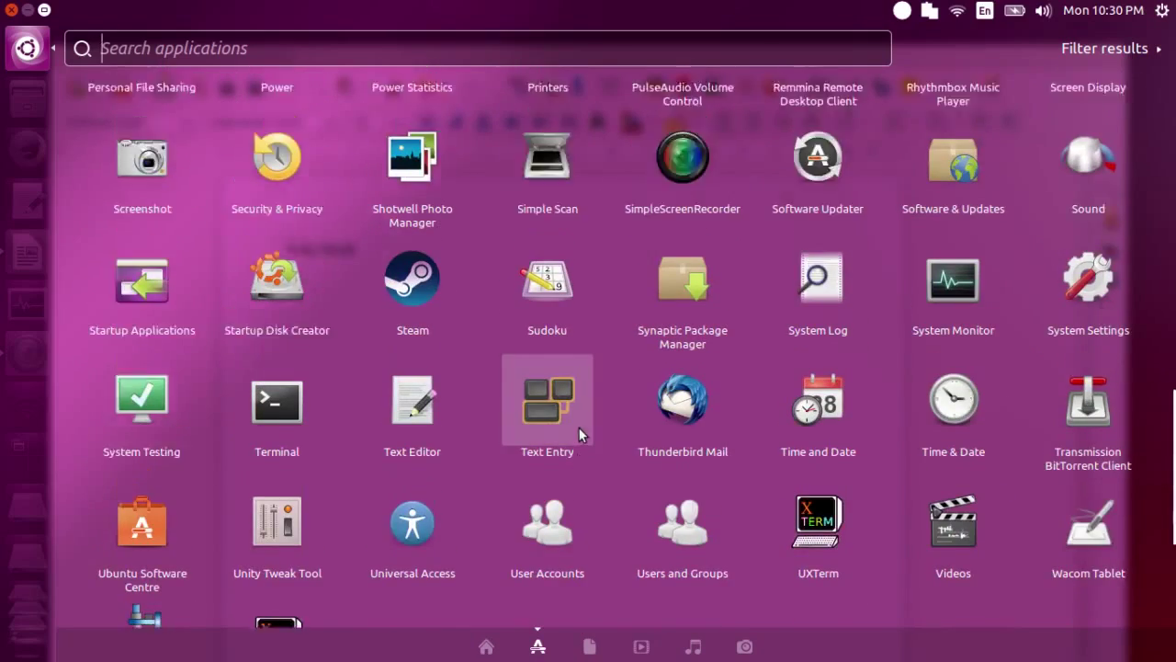
scroll(552, 424, "down", 1)
scroll(551, 428, "up", 4)
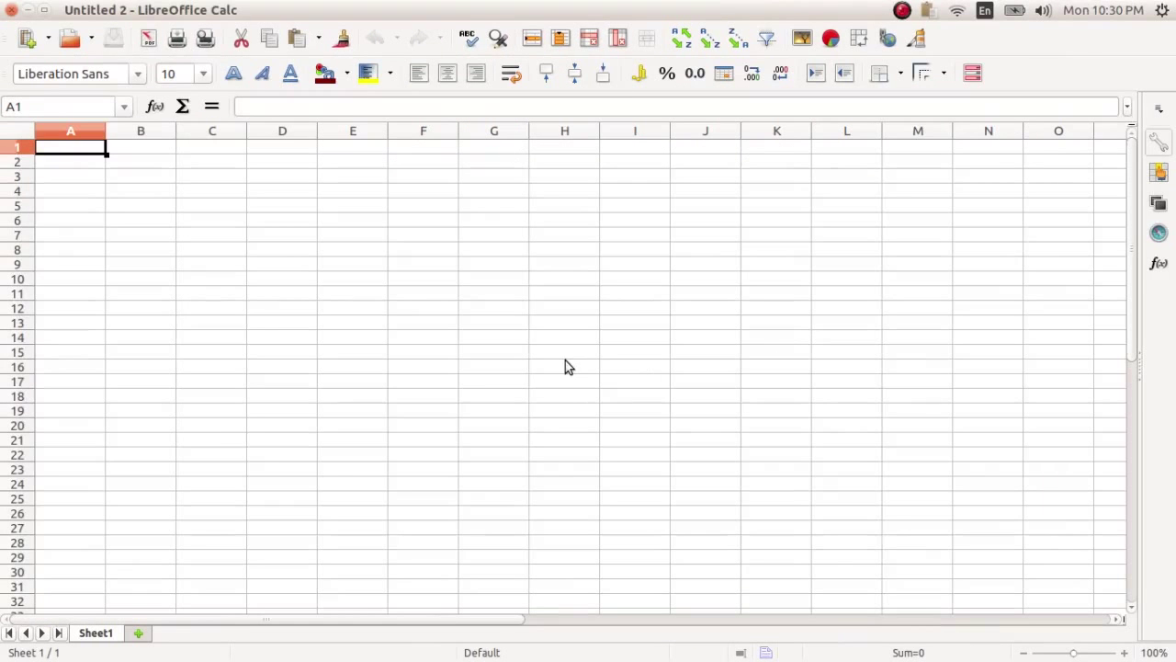
Select the cell range D5:J22 in the blank spreadsheet, and close the spreadsheet.
left_click(280, 368)
left_click_drag(272, 204, 741, 461)
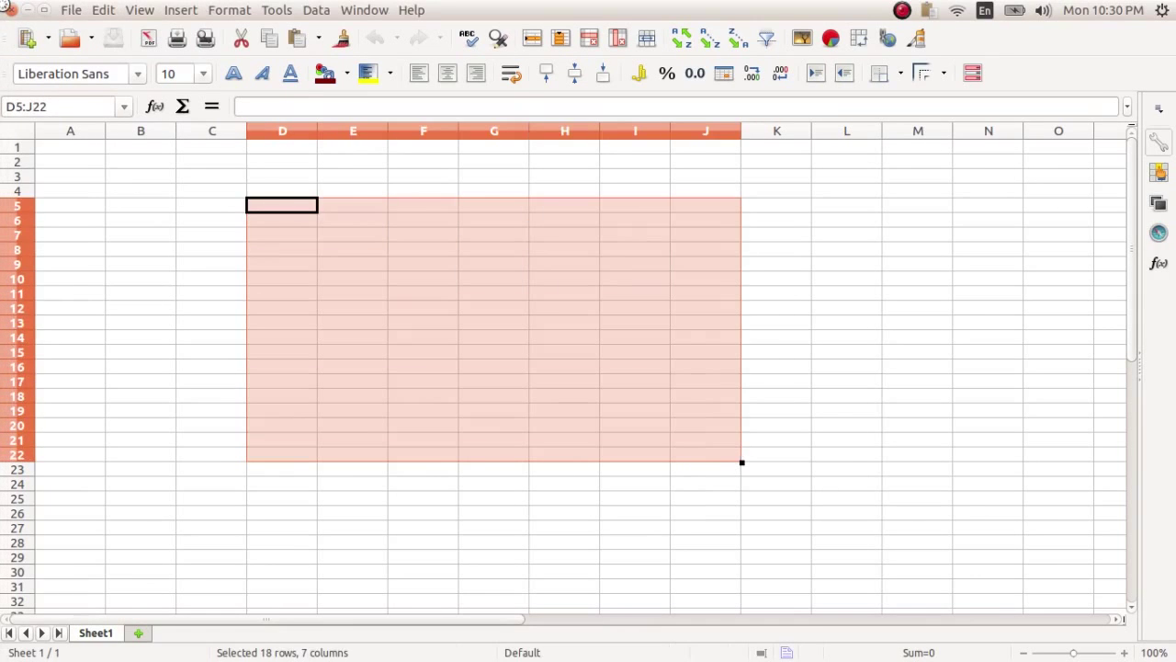
left_click(7, 9)
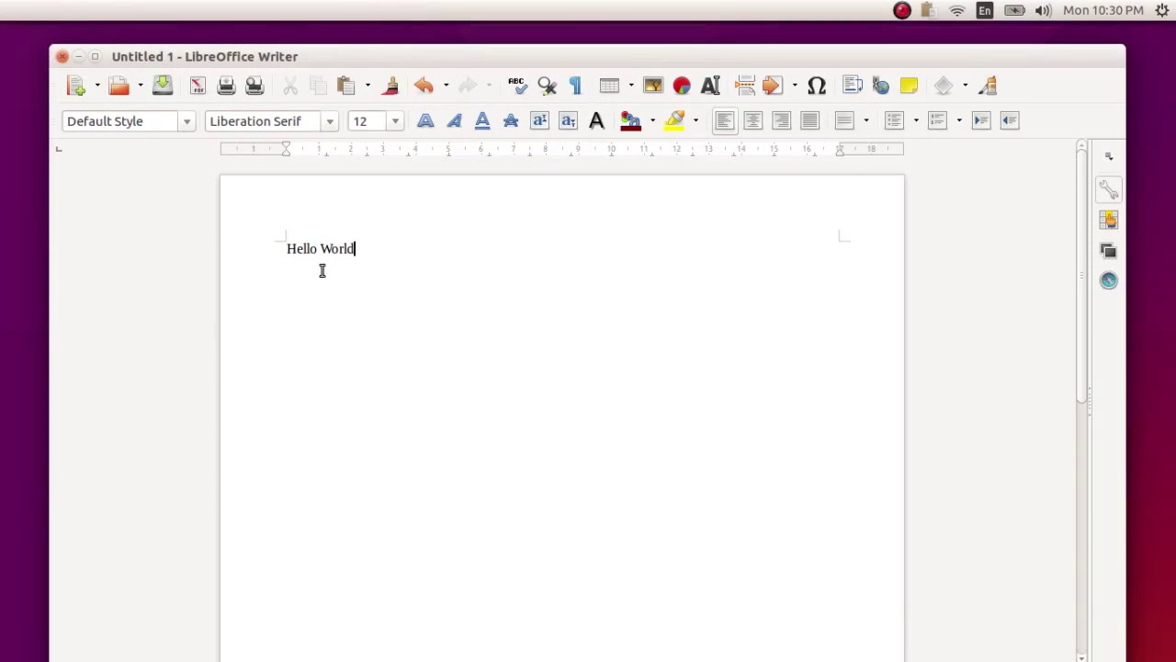
Launch LibreOffice Impress from the installed applications and start editing the text placeholder on the blank slide.
key("super")
key("ctrl+Tab")
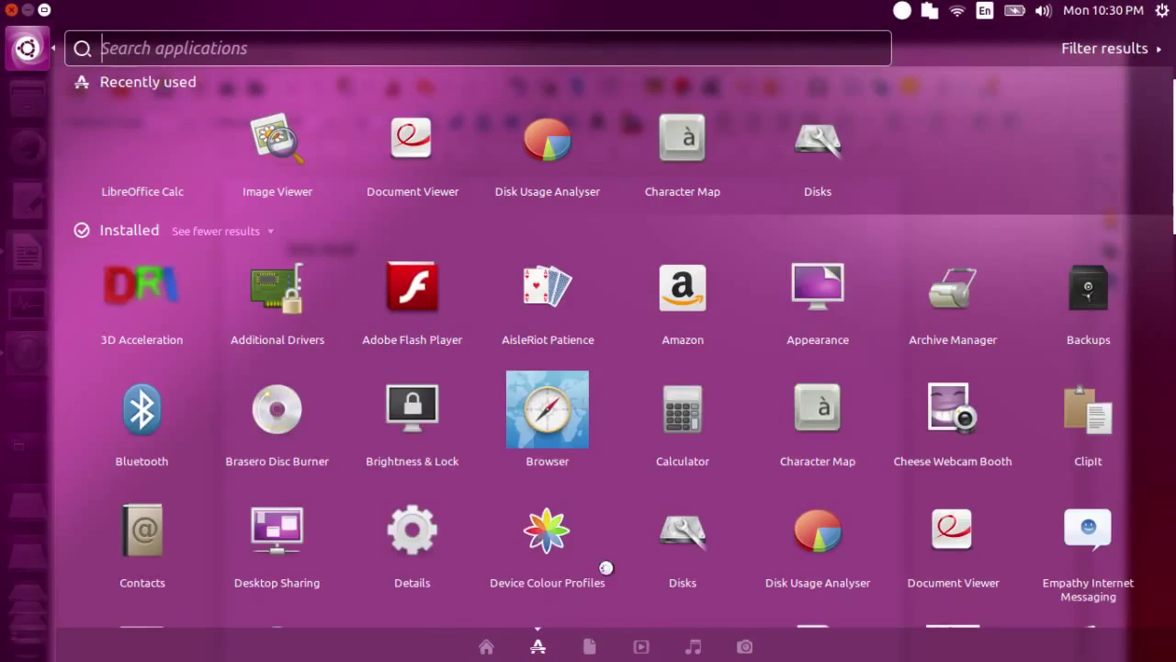
scroll(582, 345, "down", 5)
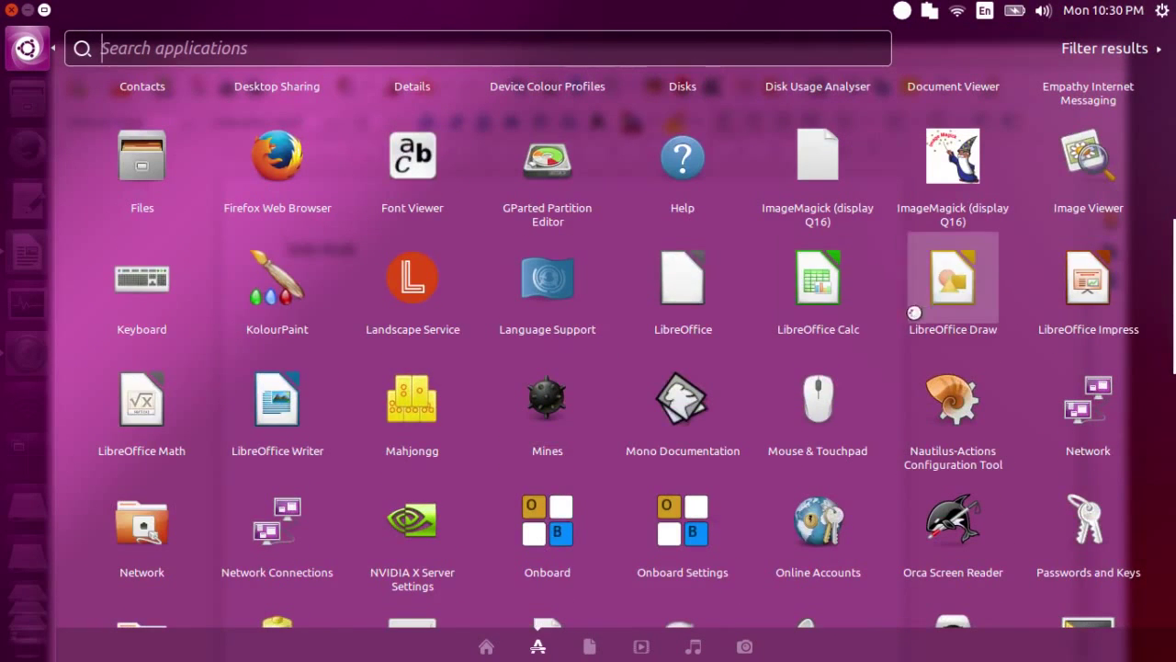
left_click(1068, 278)
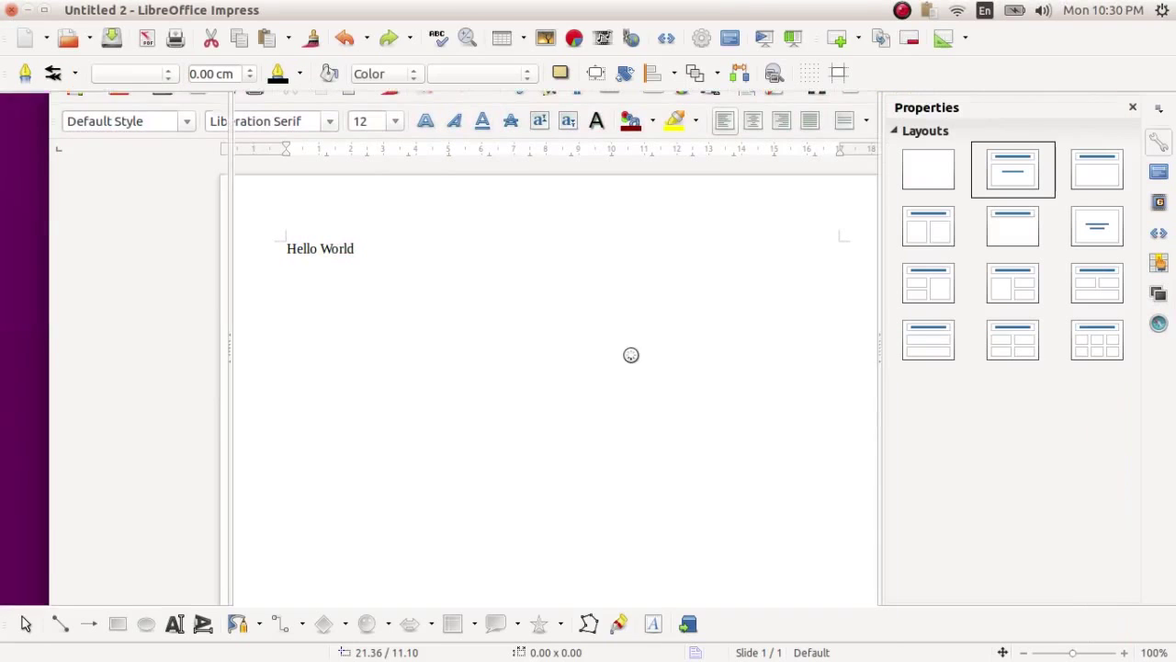
left_click(590, 377)
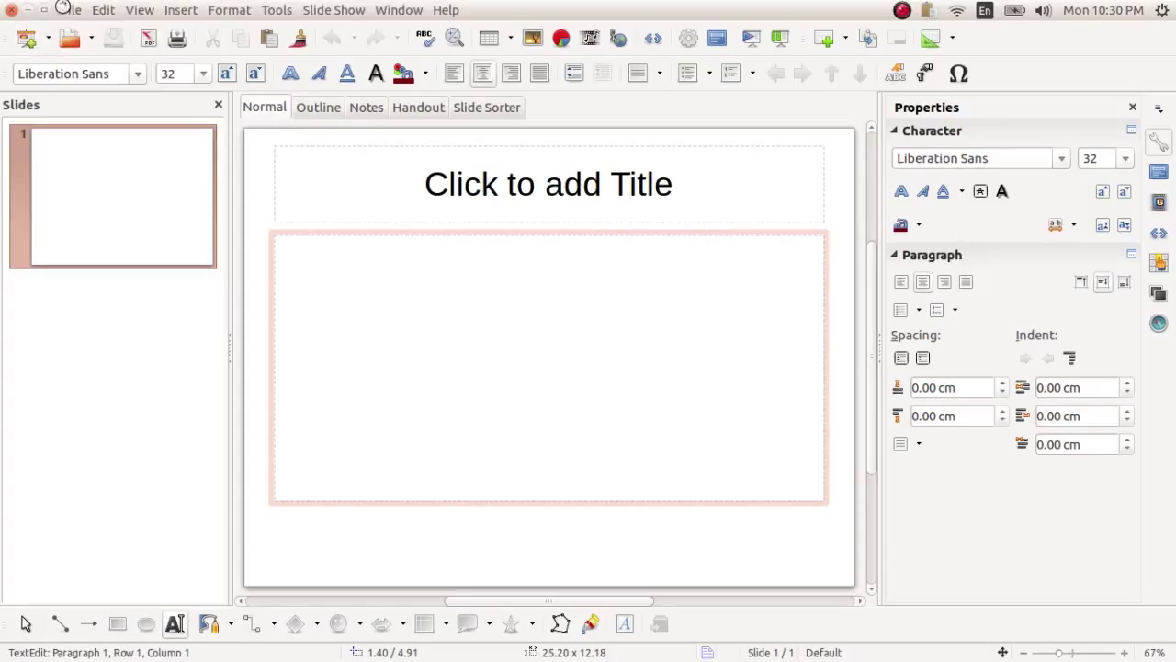
Look through the document, spreadsheet and presentation templates, and create a new presentation from the Abstract Green template.
left_click(69, 10)
mouse_move(69, 30)
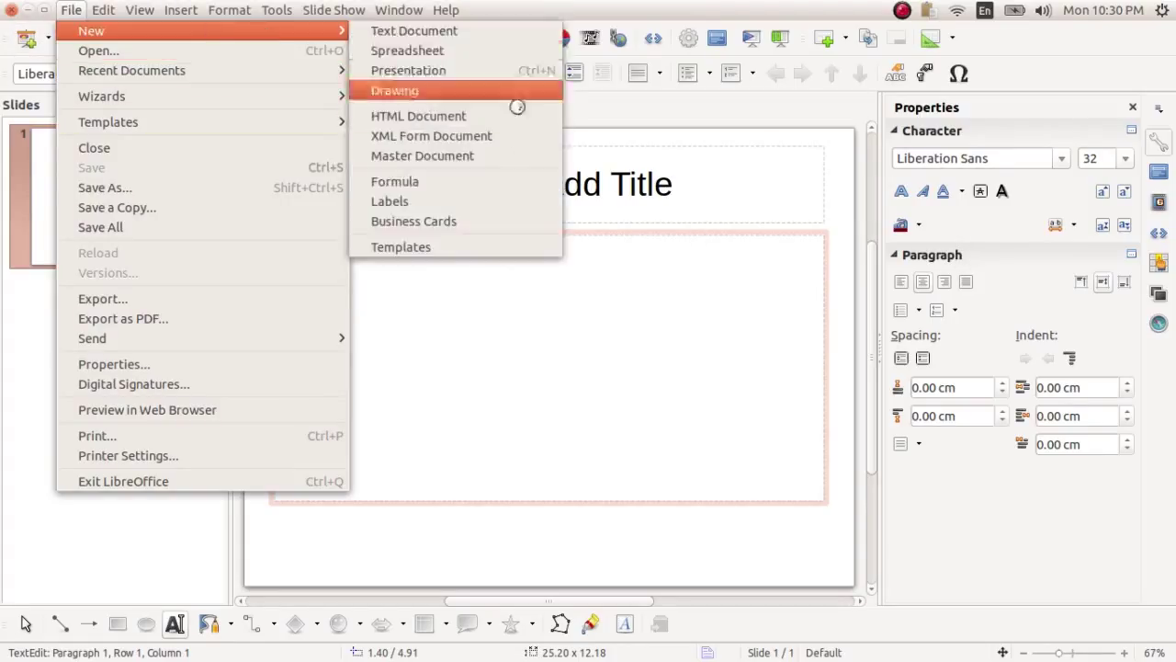
left_click(479, 247)
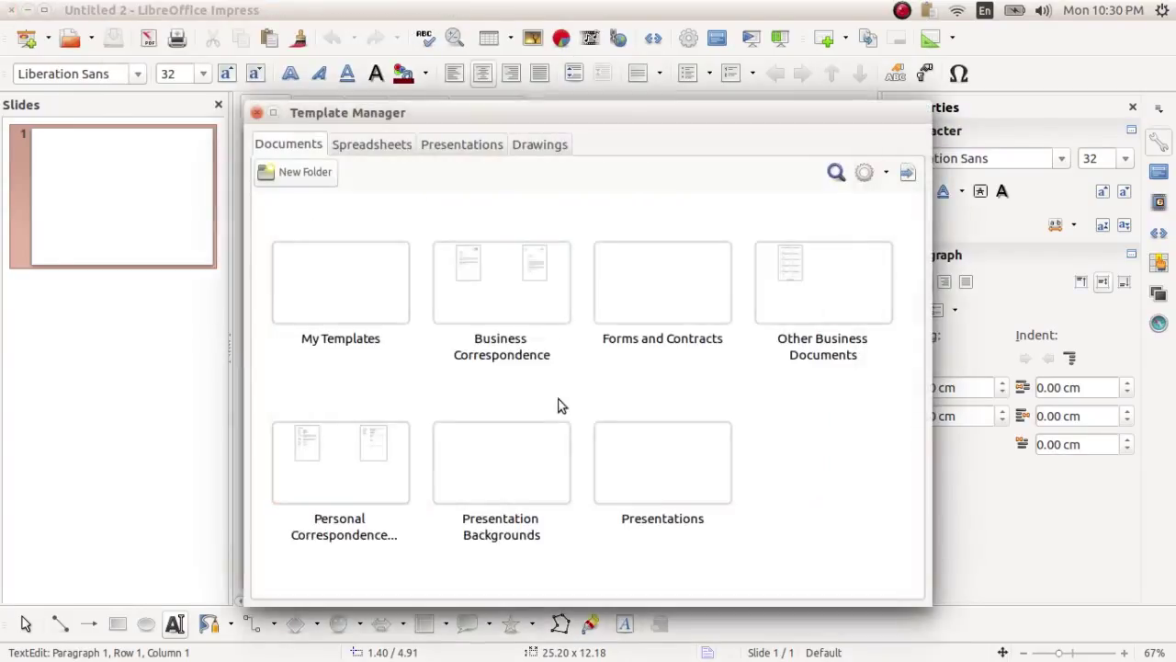
left_click(384, 147)
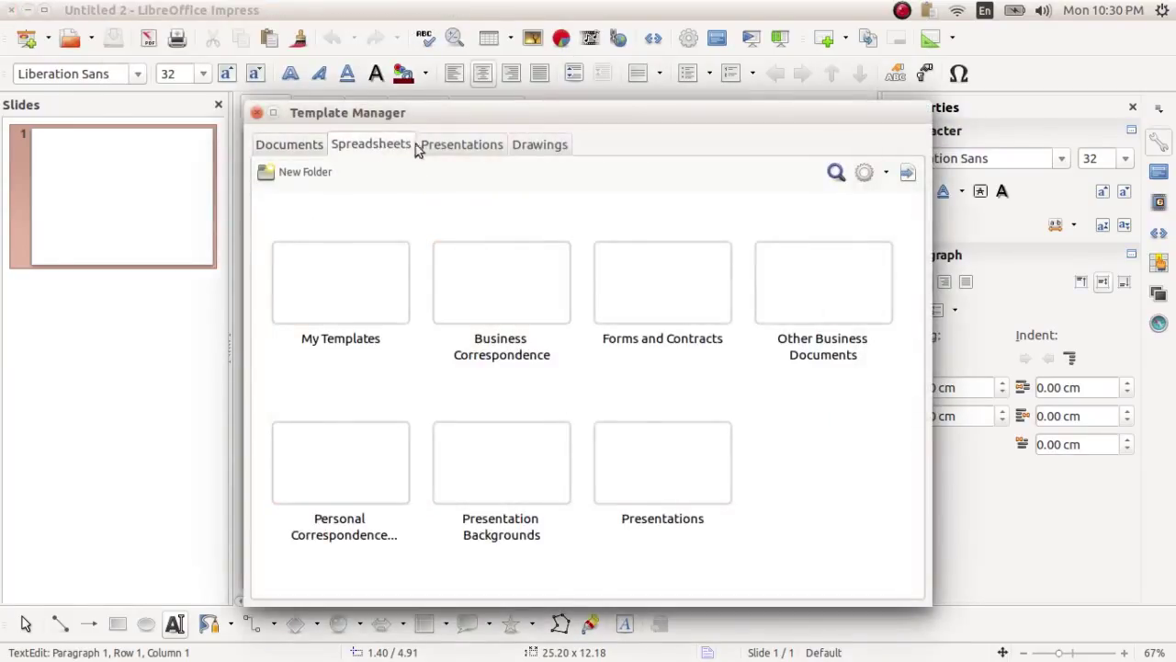
left_click(449, 147)
left_click(483, 449)
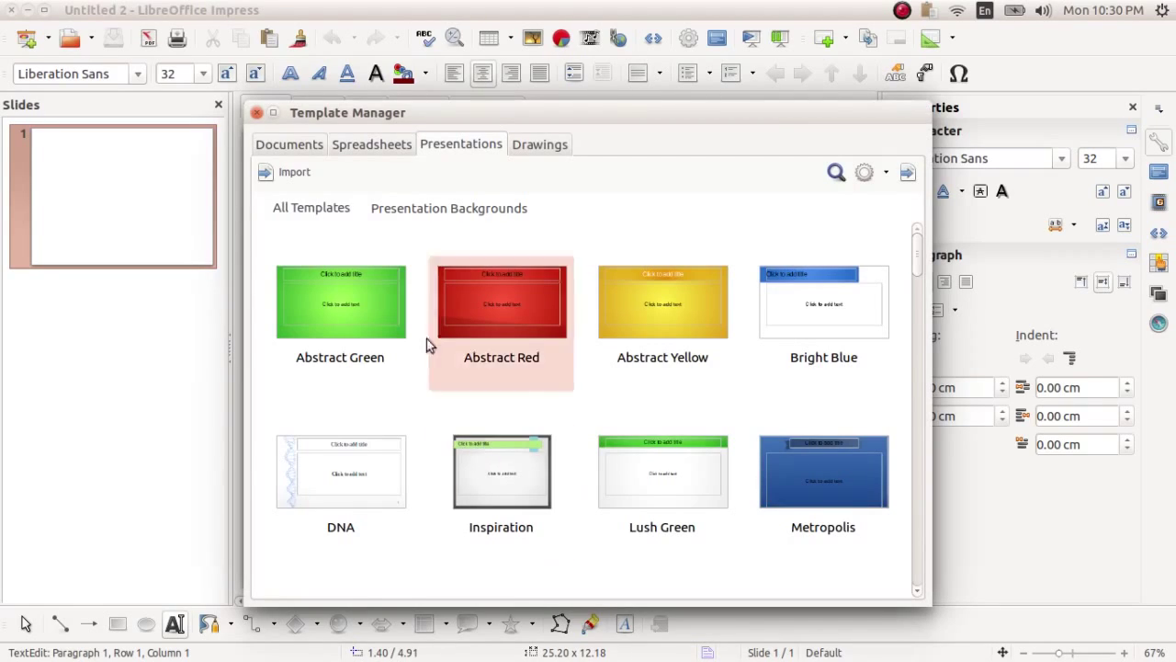
left_click(328, 310)
double_click(329, 315)
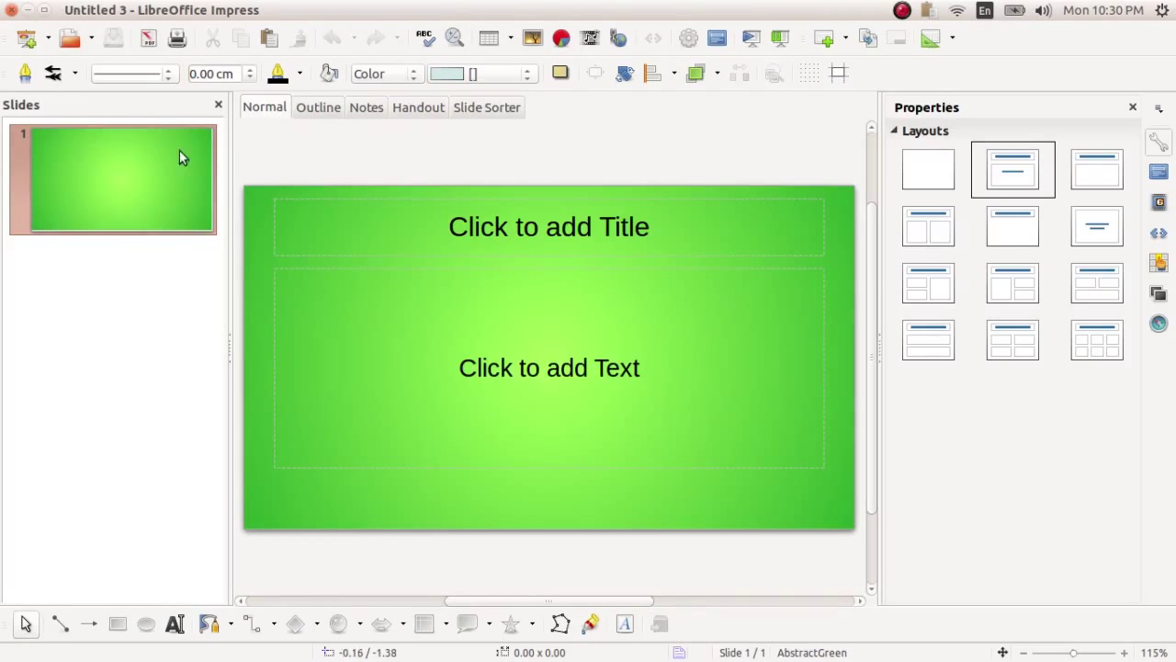
Close the Abstract Green presentation, and close the blank presentation and the Hello World document without saving.
left_click(11, 10)
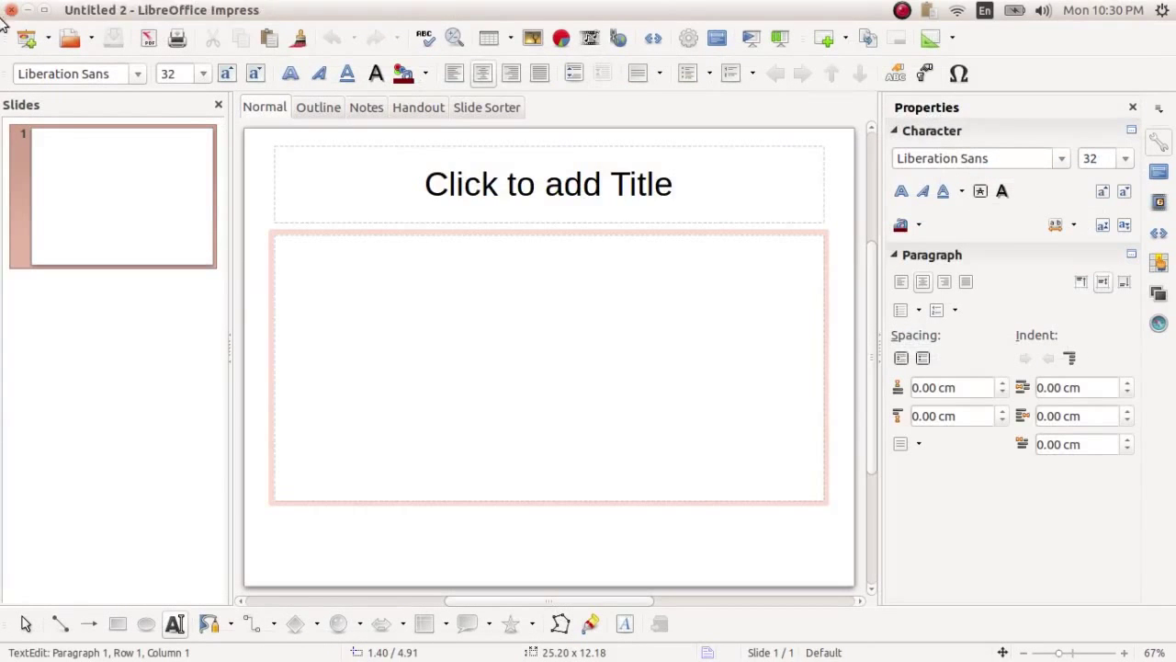
left_click(11, 11)
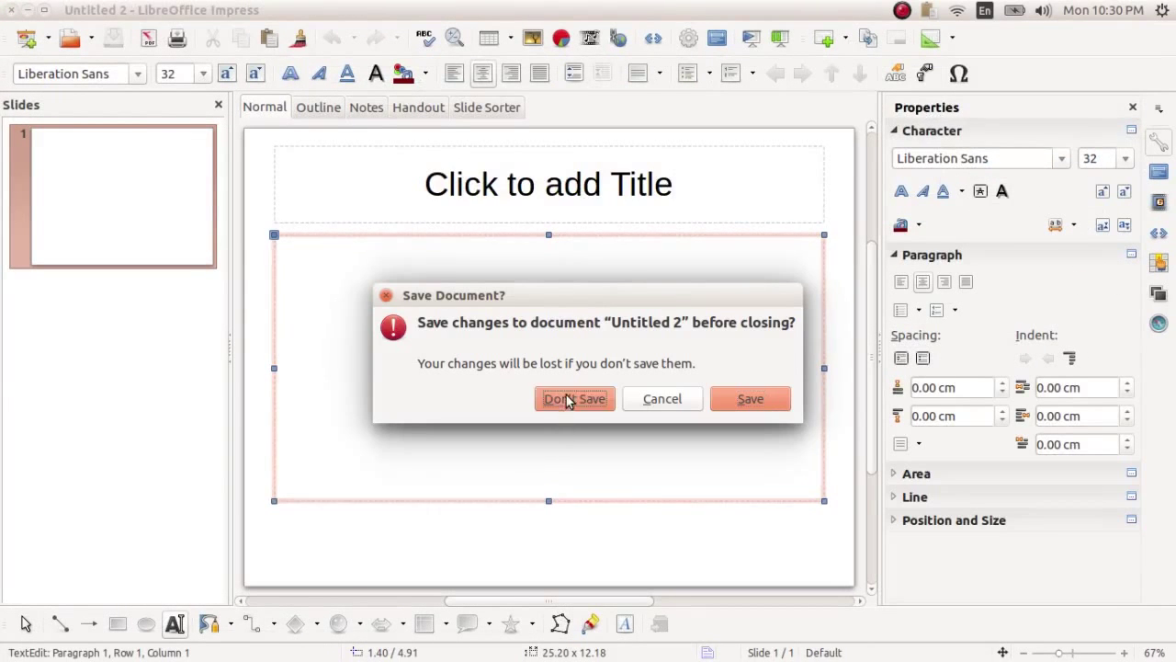
left_click(567, 399)
left_click(62, 56)
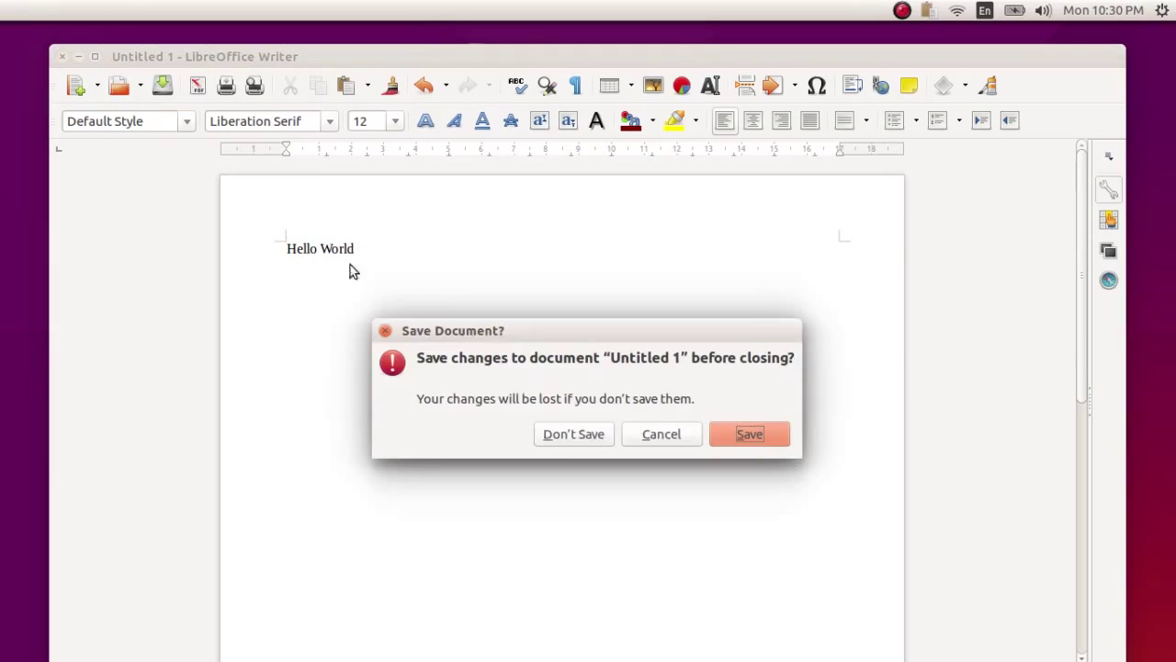
left_click(548, 444)
Look through the installed applications and launch Rhythmbox Music Player.
mouse_move(2, 141)
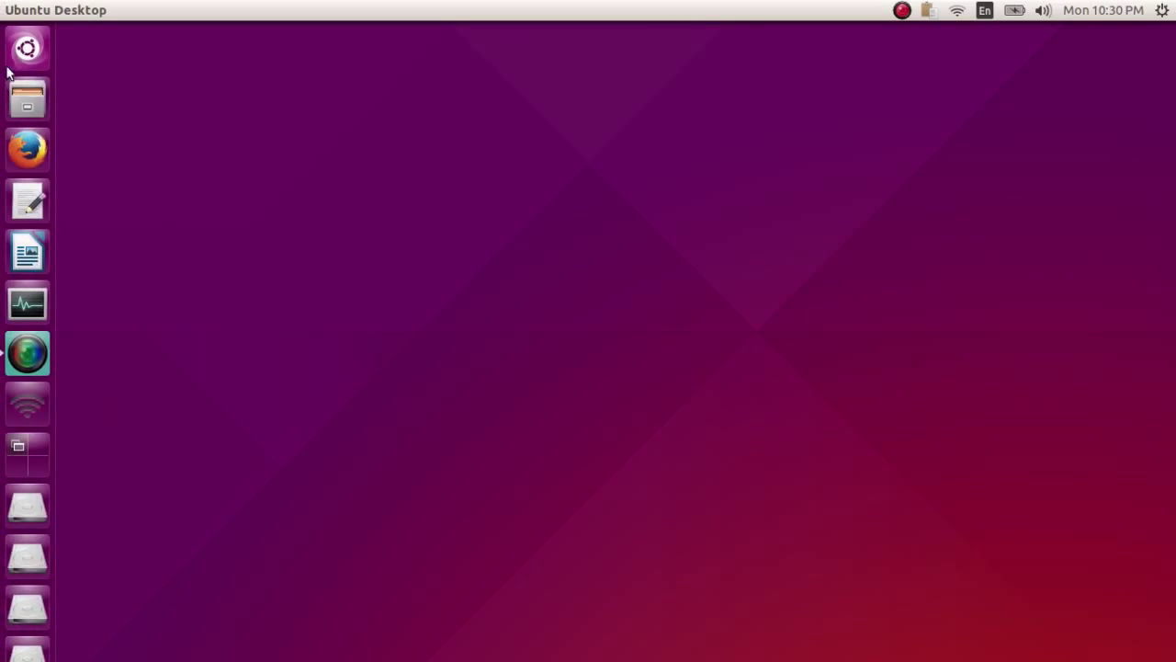
left_click(26, 48)
left_click(538, 646)
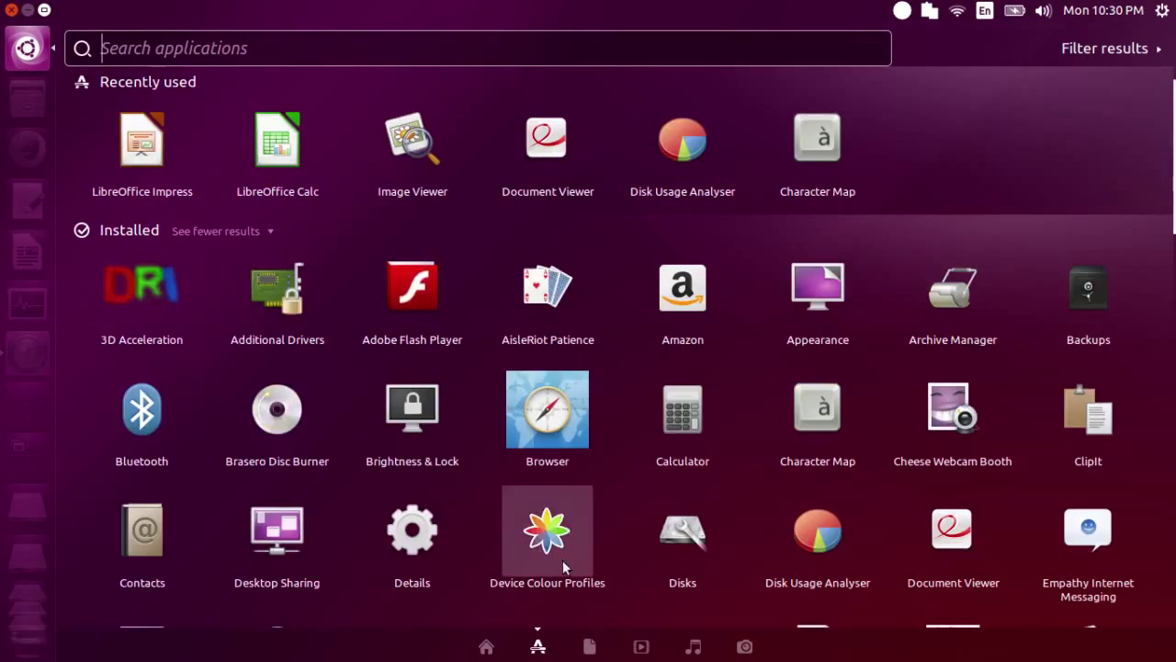
scroll(677, 373, "down", 5)
scroll(677, 370, "down", 1)
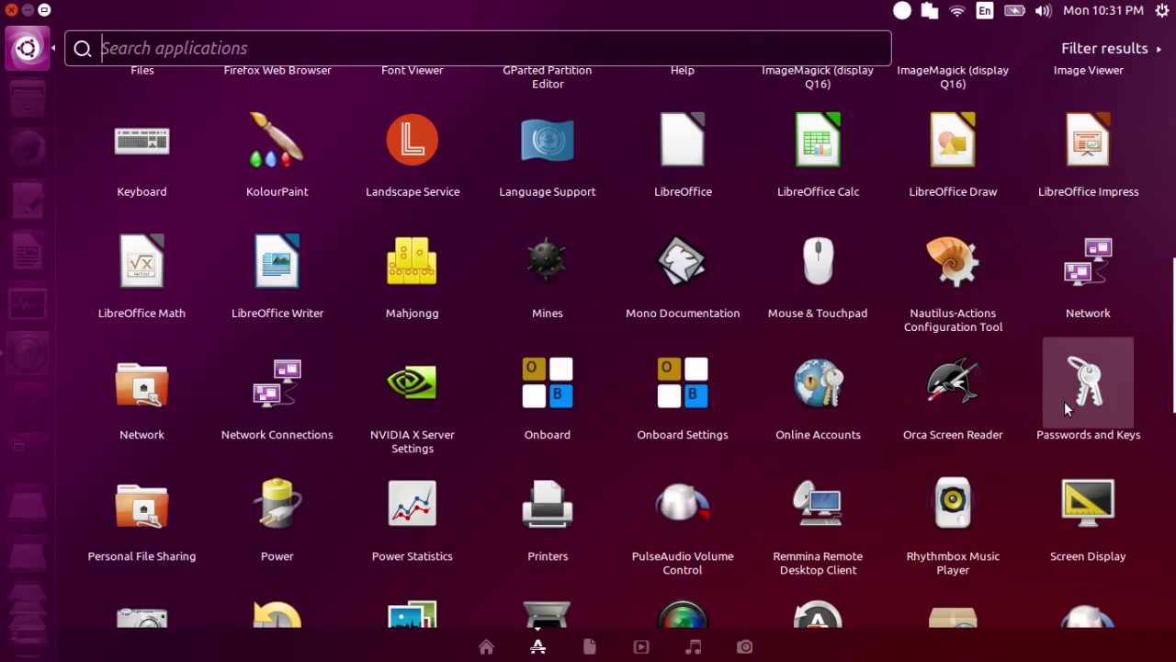
scroll(1064, 400, "down", 2)
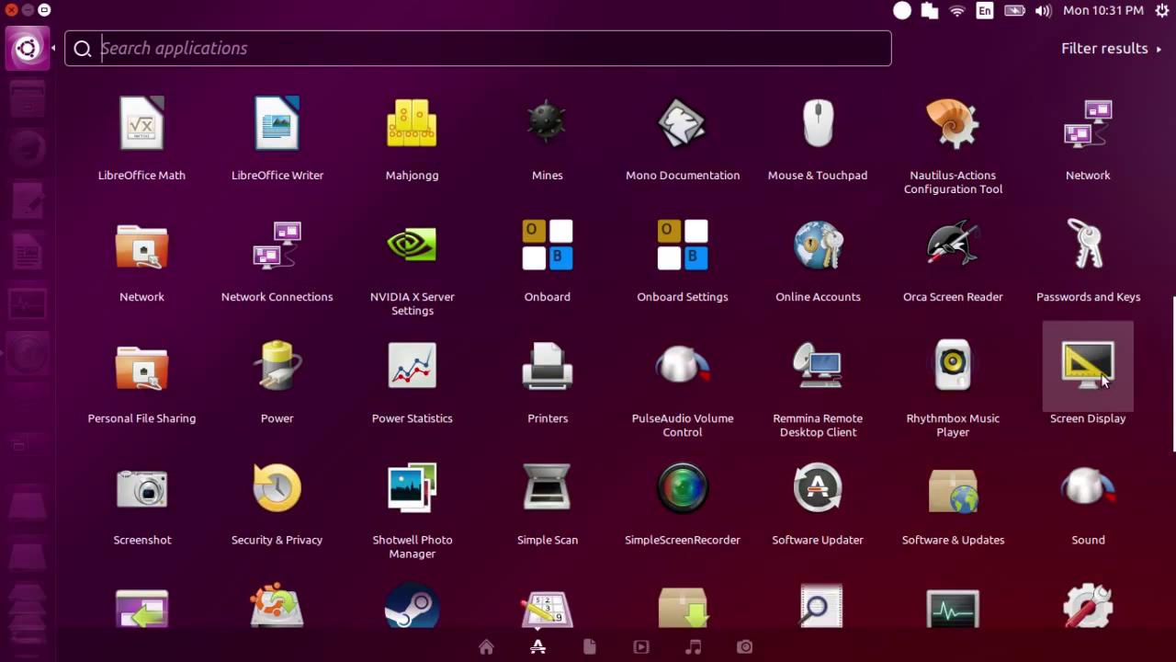
left_click(937, 377)
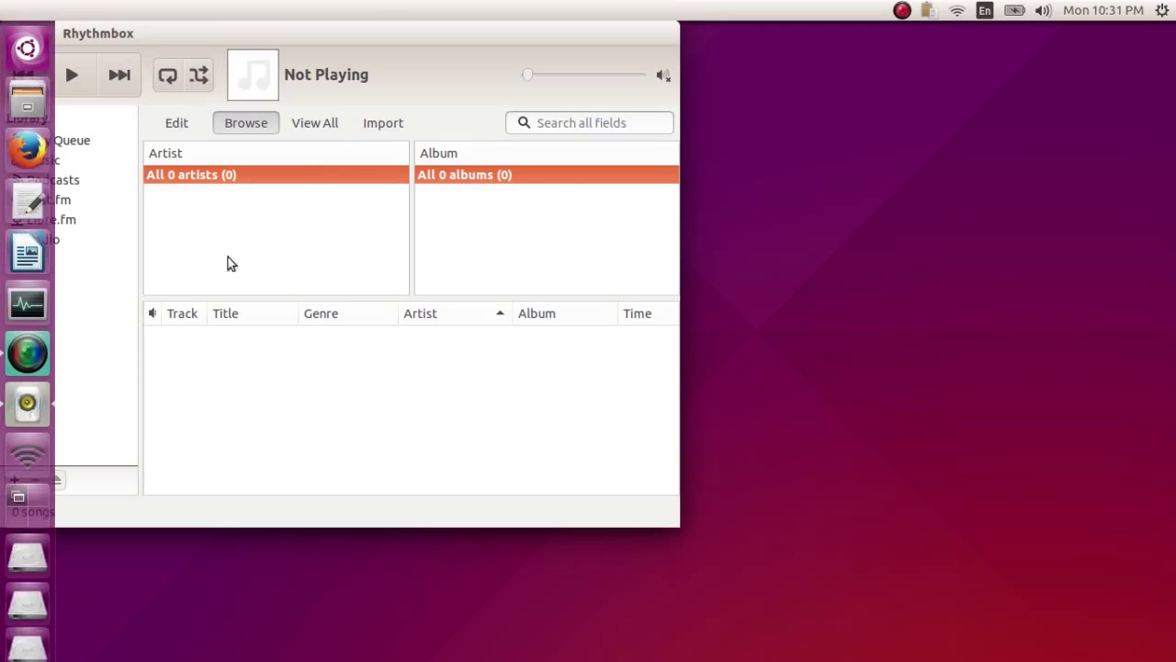
Move the Rhythmbox window toward the middle of the desktop and view its library sources from Play Queue to Radio, returning to Play Queue.
left_click_drag(362, 33, 591, 76)
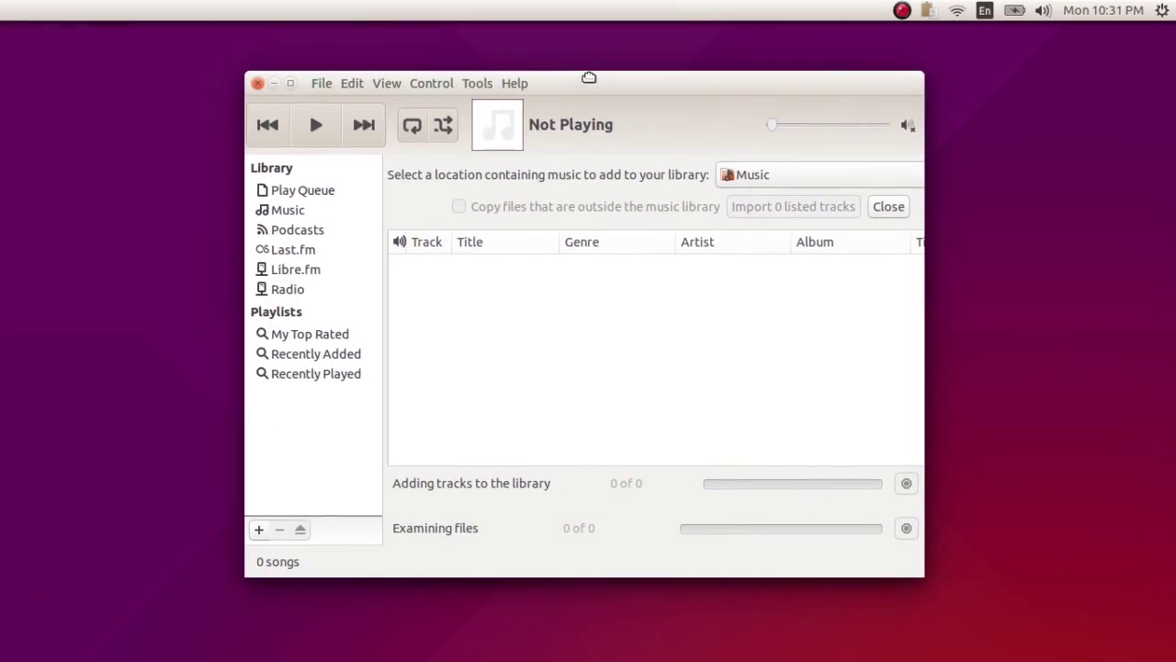
left_click(337, 189)
left_click(322, 210)
left_click(318, 230)
left_click(315, 249)
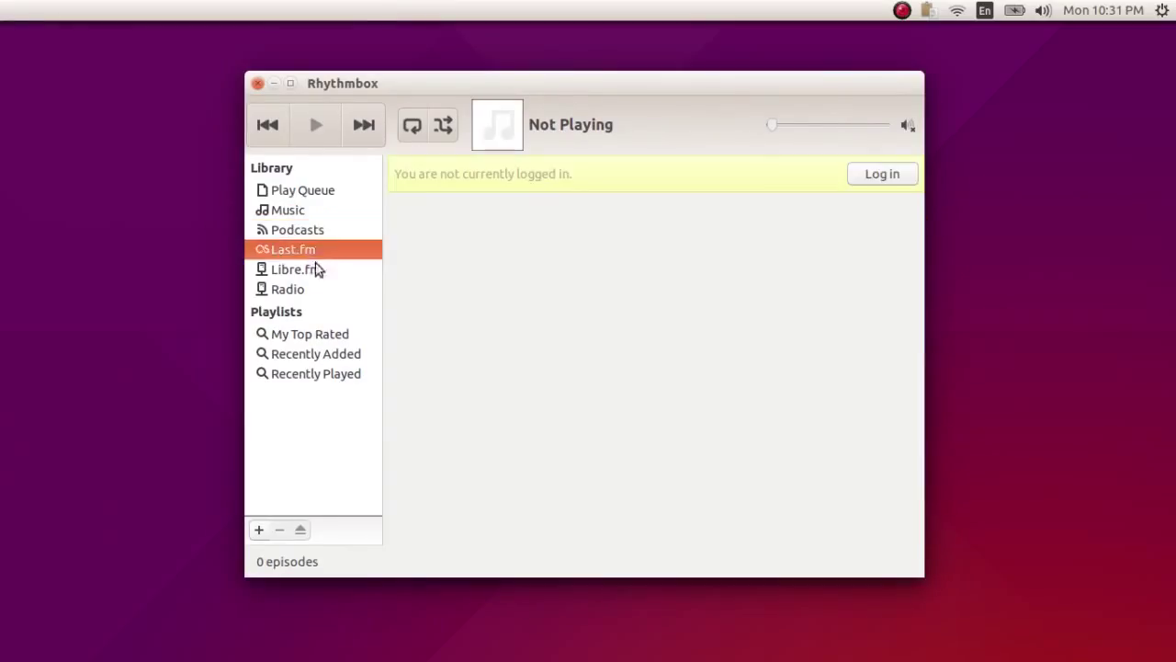
left_click(315, 269)
left_click(316, 288)
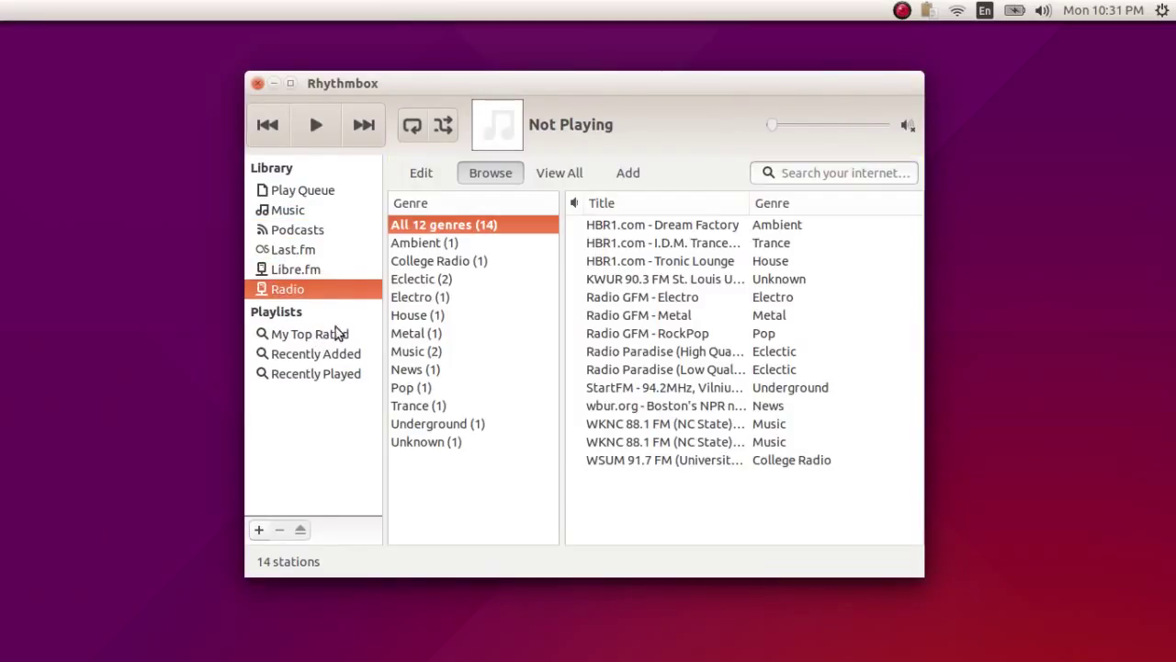
left_click(309, 191)
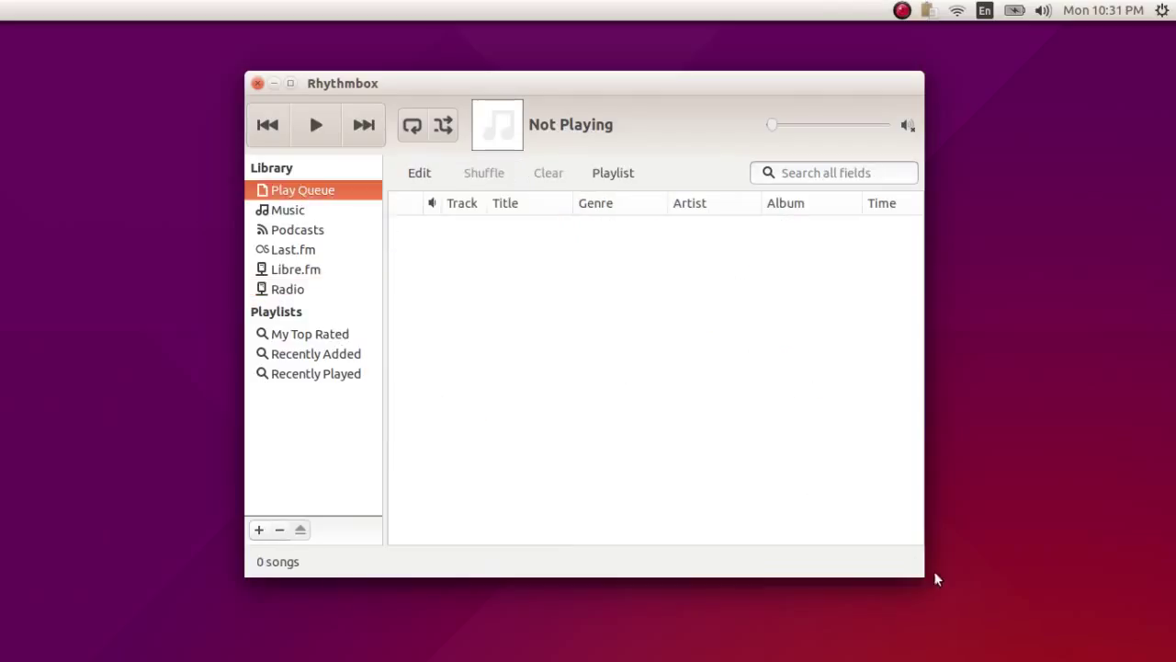
Enlarge and reposition the Rhythmbox window, and view its playback controls in the system sound indicator.
left_click_drag(920, 572, 1077, 612)
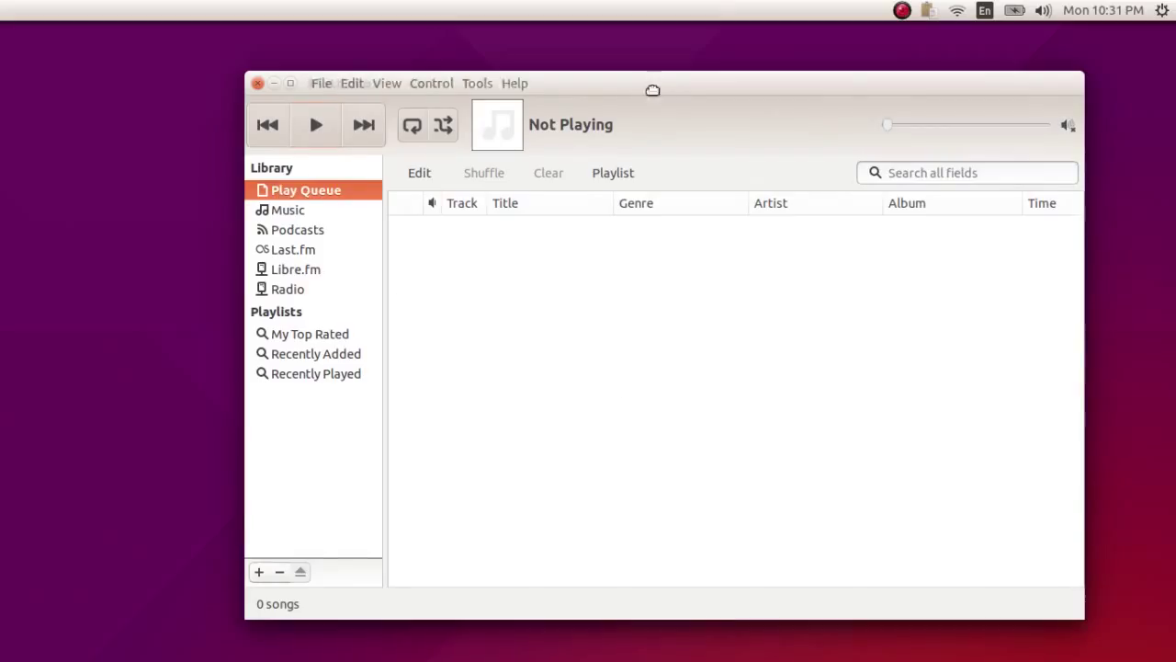
left_click_drag(654, 89, 611, 99)
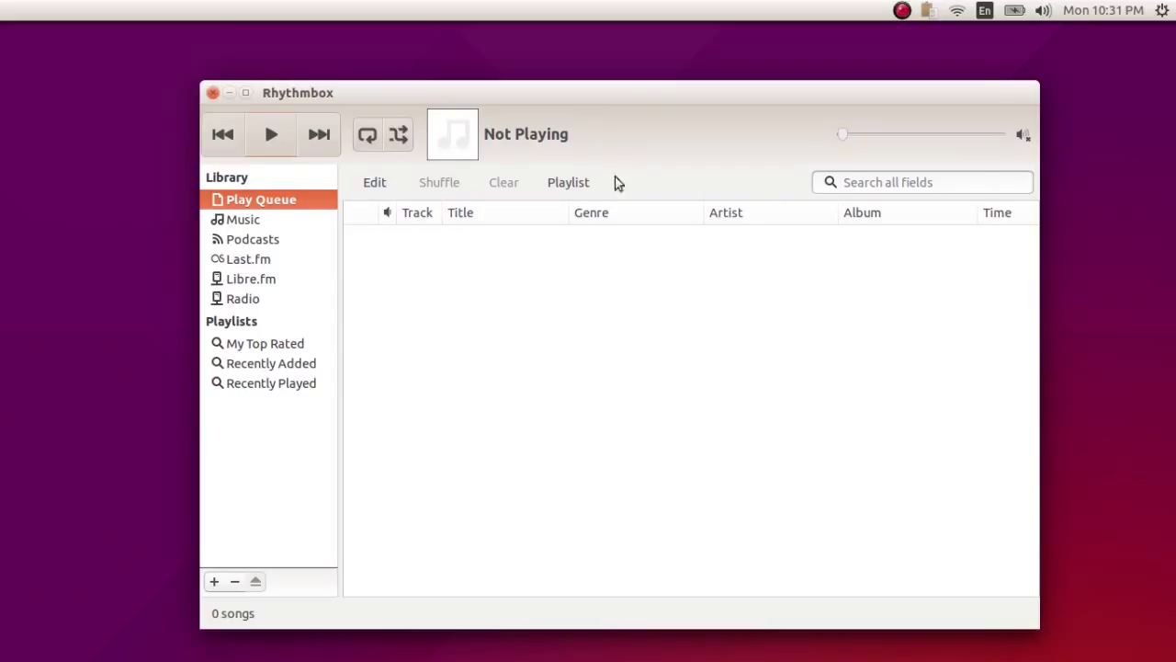
left_click(1043, 11)
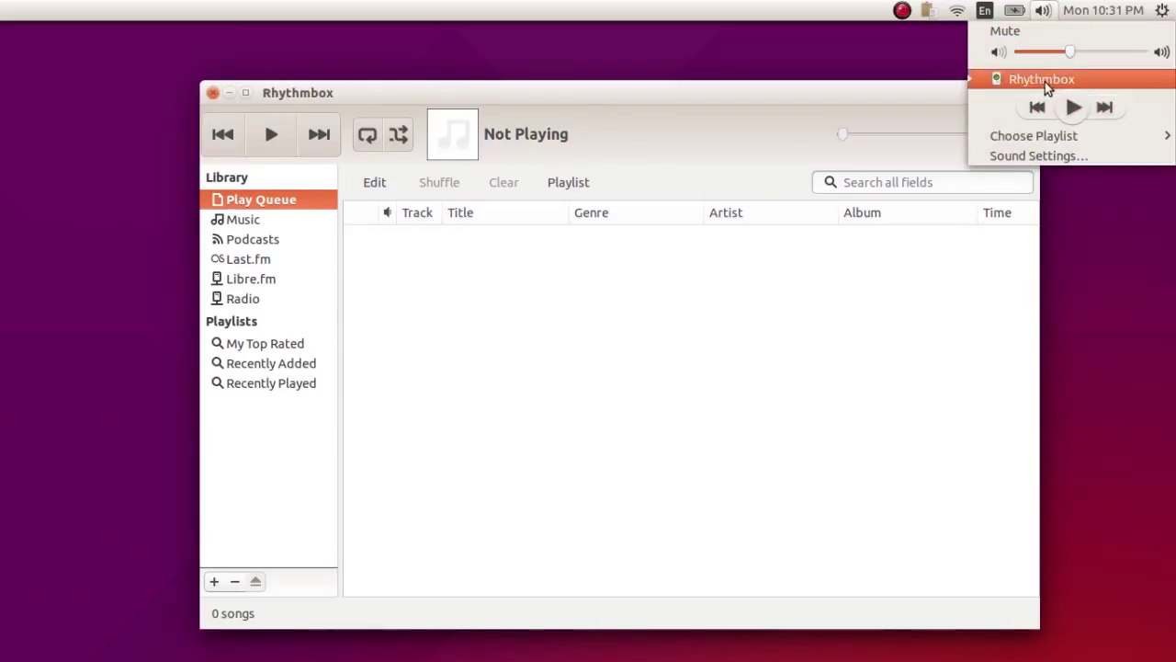
left_click(447, 171)
View Rhythmbox's About information, highlight the description line, and close the dialog.
left_click(472, 93)
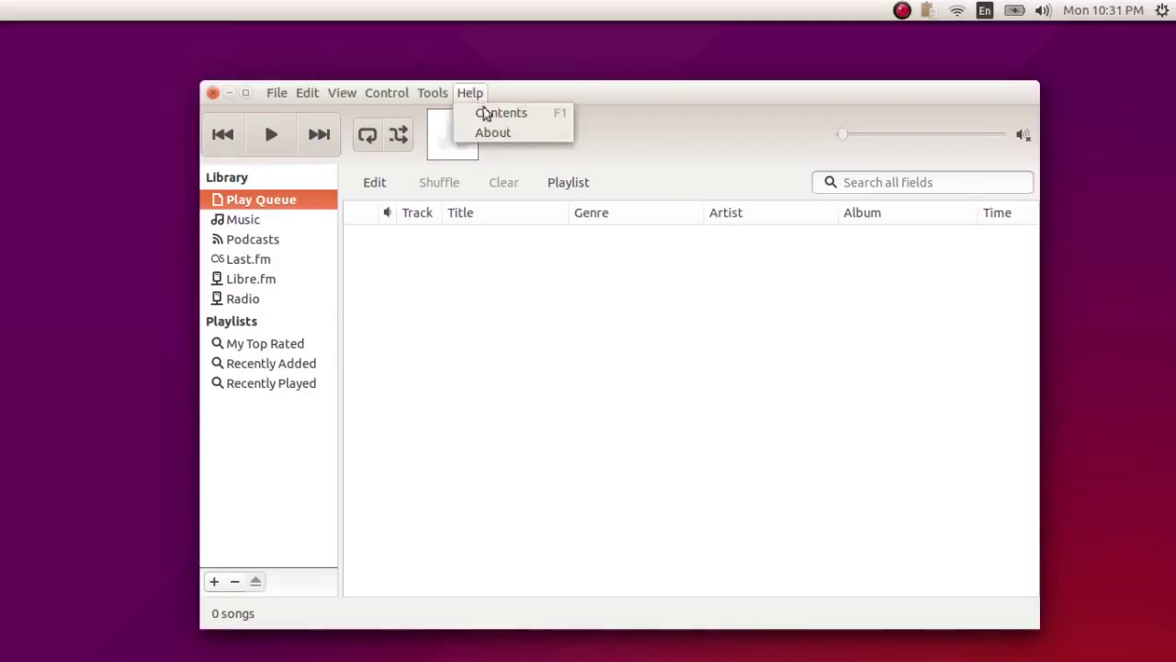
left_click(496, 134)
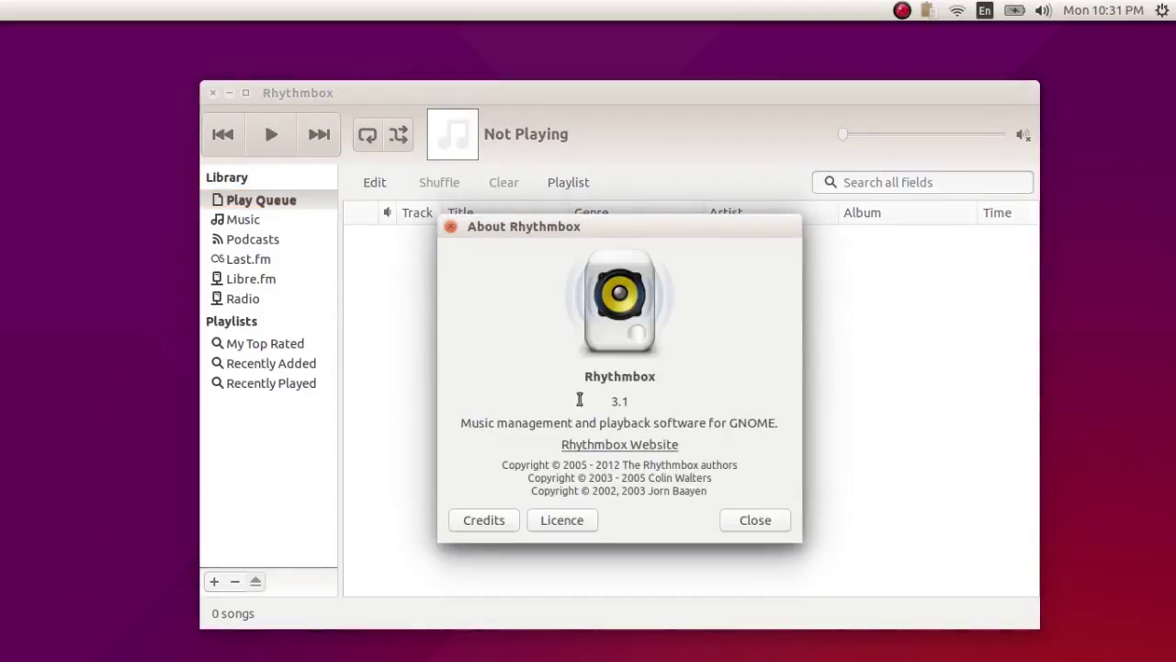
left_click_drag(468, 423, 798, 428)
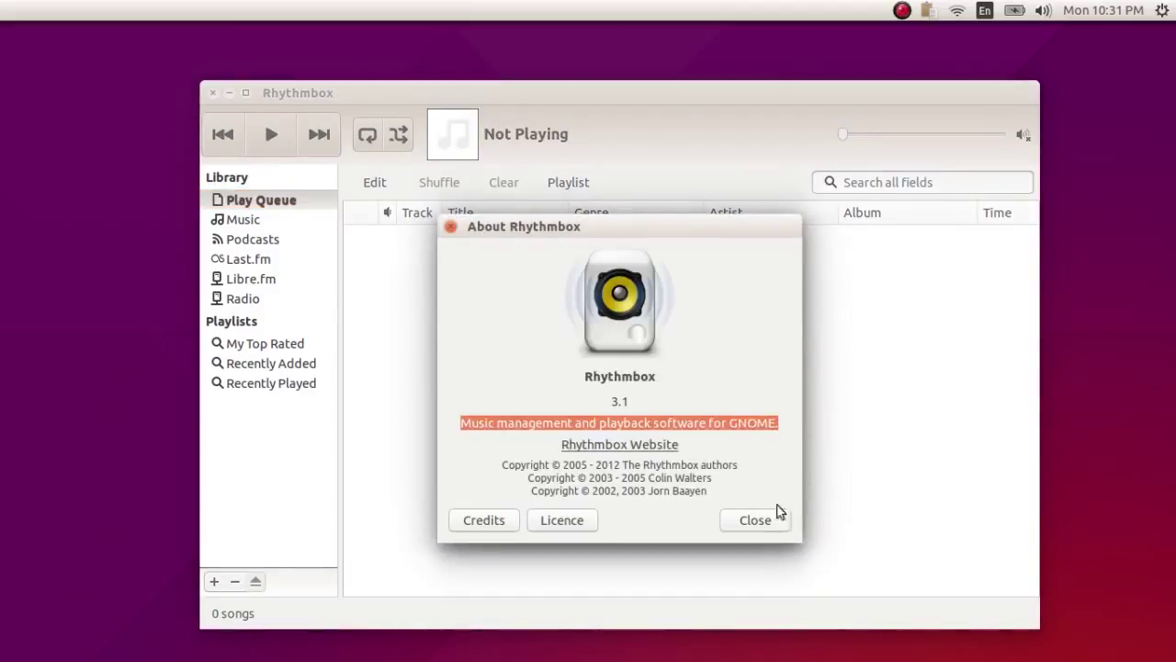
left_click(759, 522)
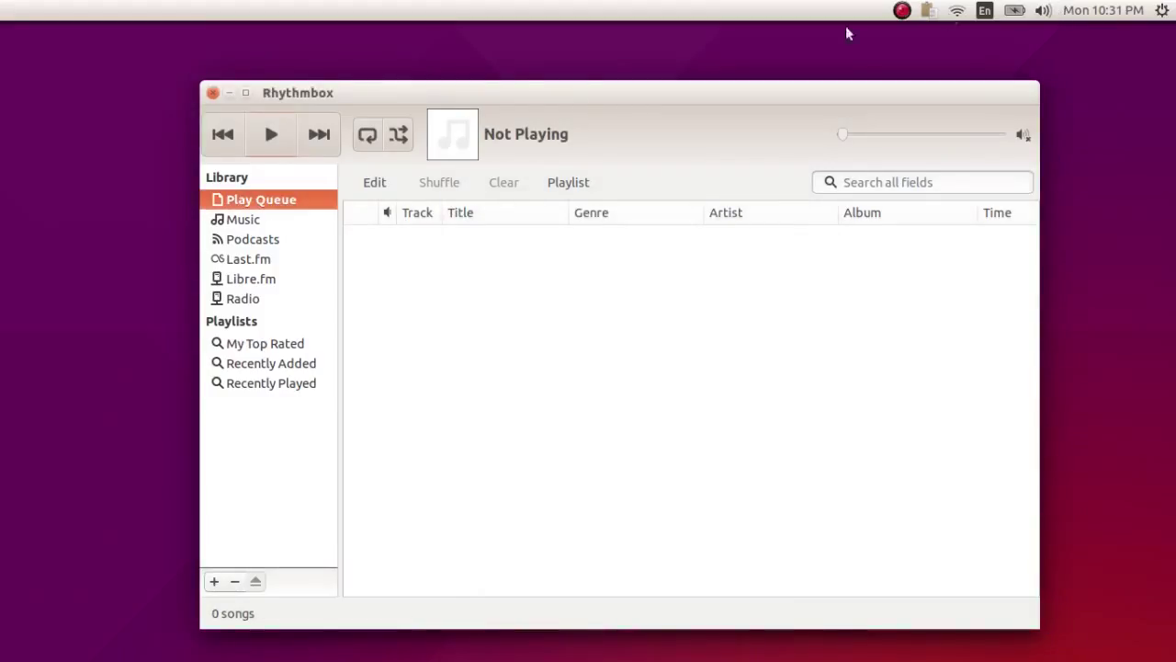
Open Rhythmbox's add-music view, look through the available source locations keeping Music, and close the import view.
left_click(274, 95)
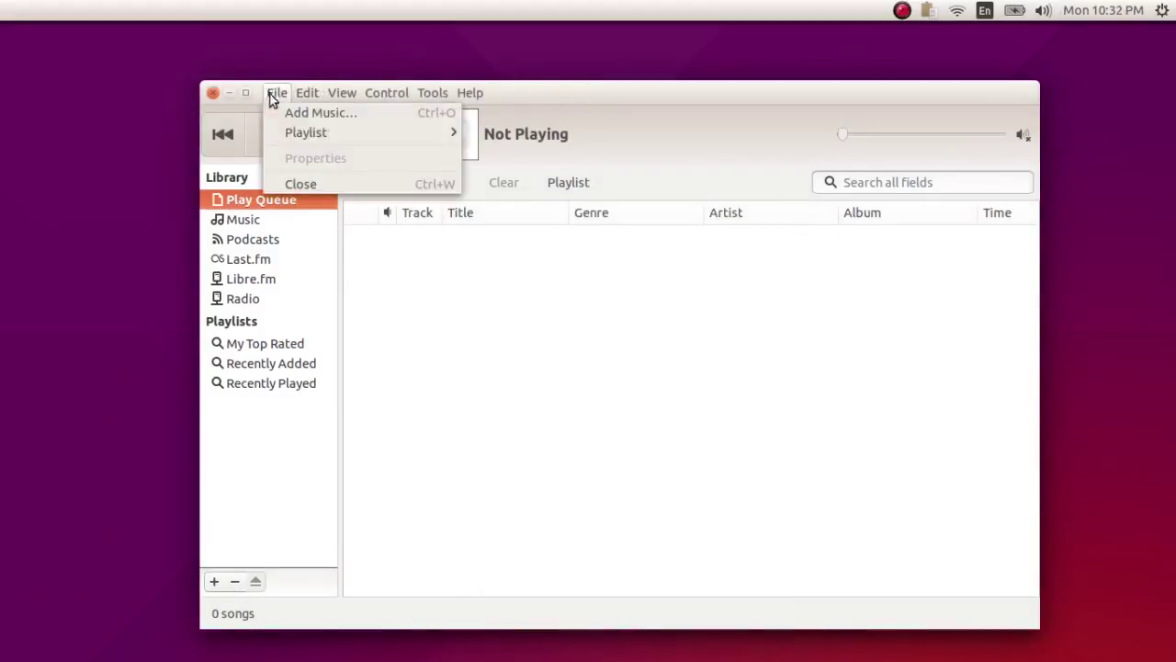
left_click(276, 113)
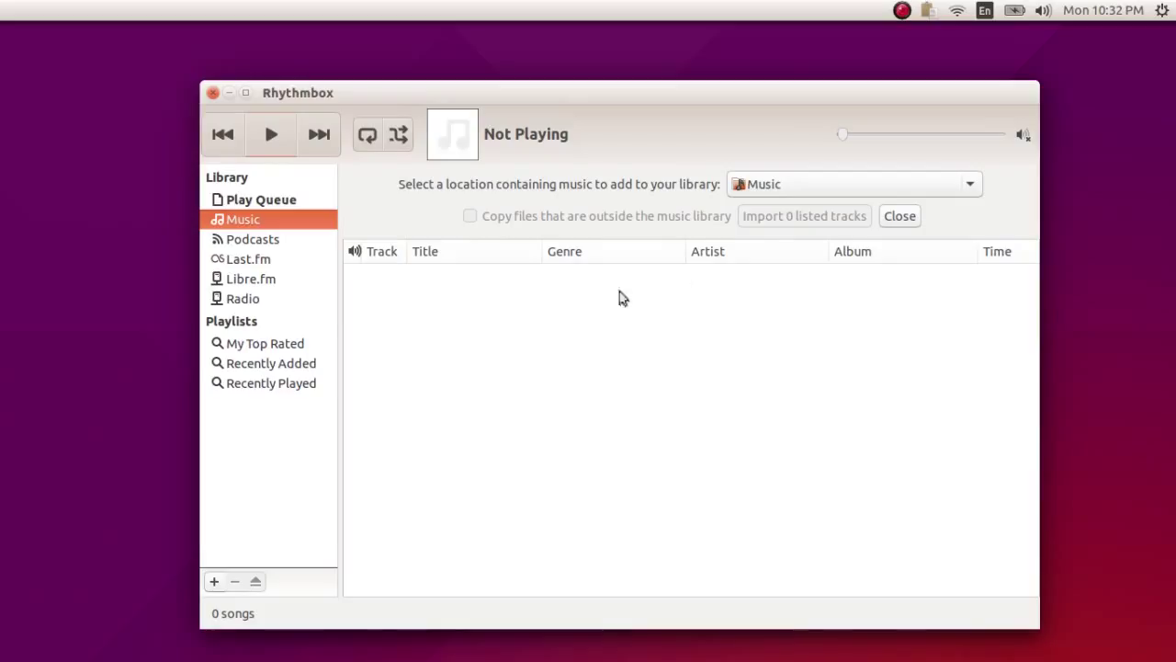
left_click(277, 94)
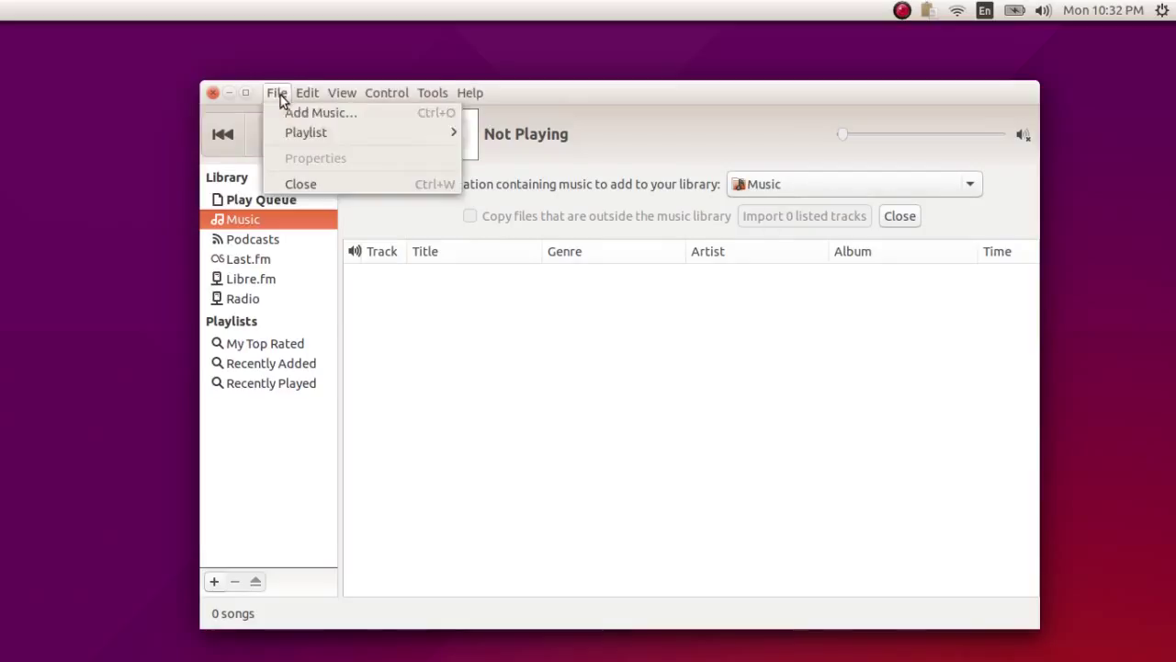
left_click(284, 113)
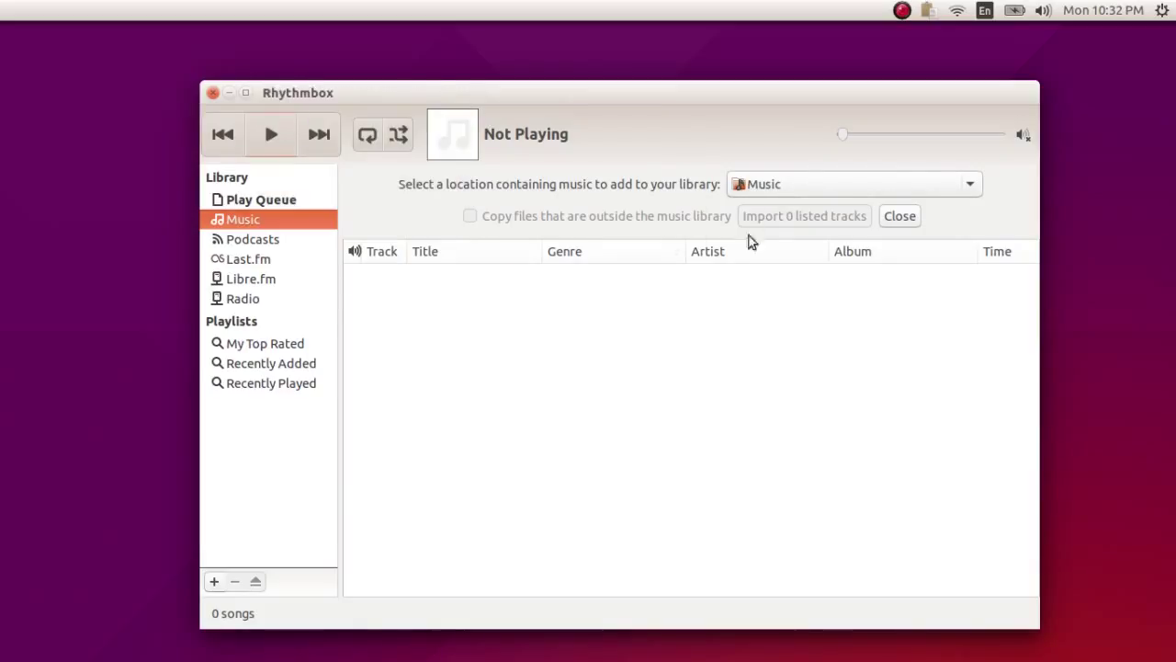
left_click(948, 192)
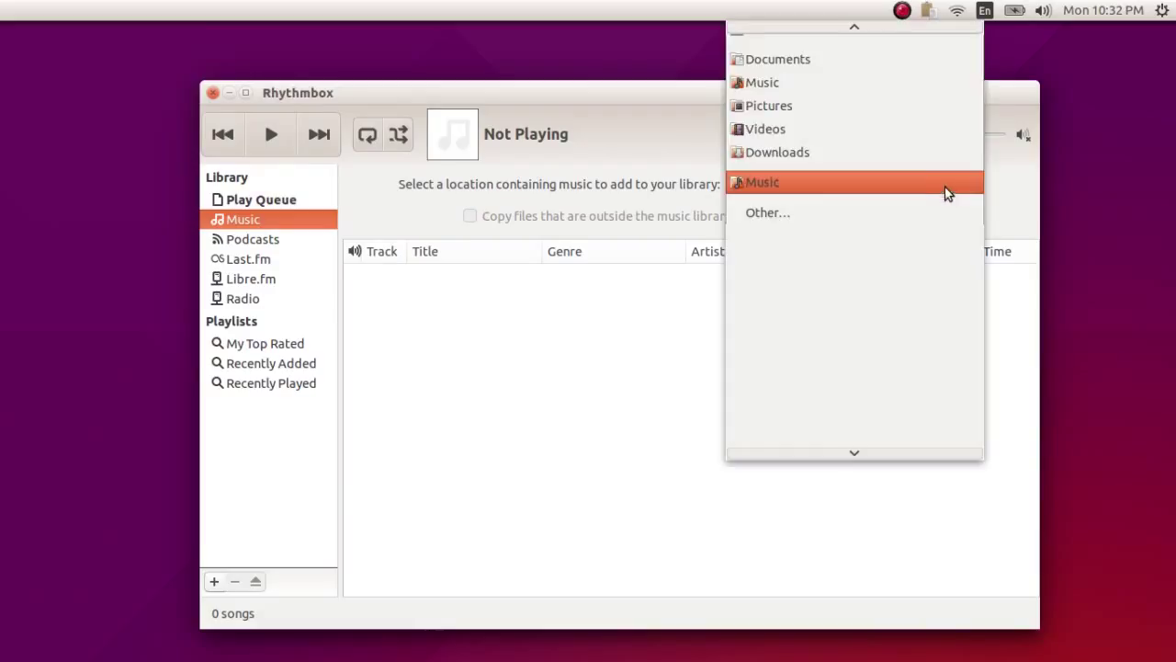
left_click(904, 188)
left_click(907, 219)
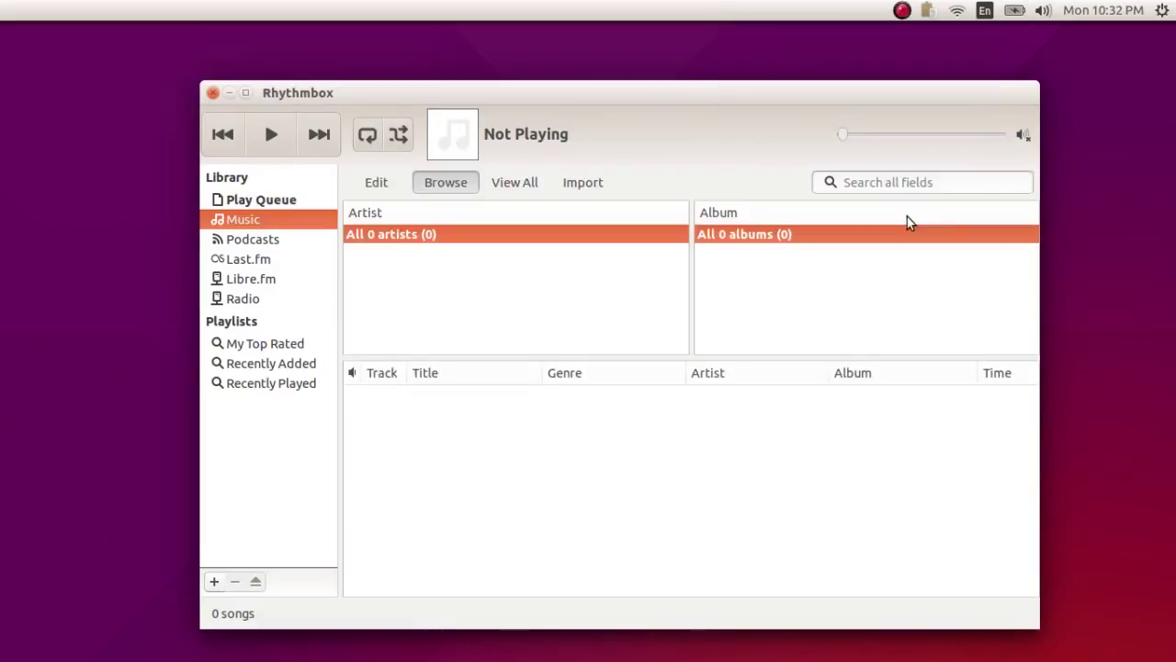
Try to start Rhythmbox playback from the system sound indicator and view its playlist choices.
left_click(1037, 10)
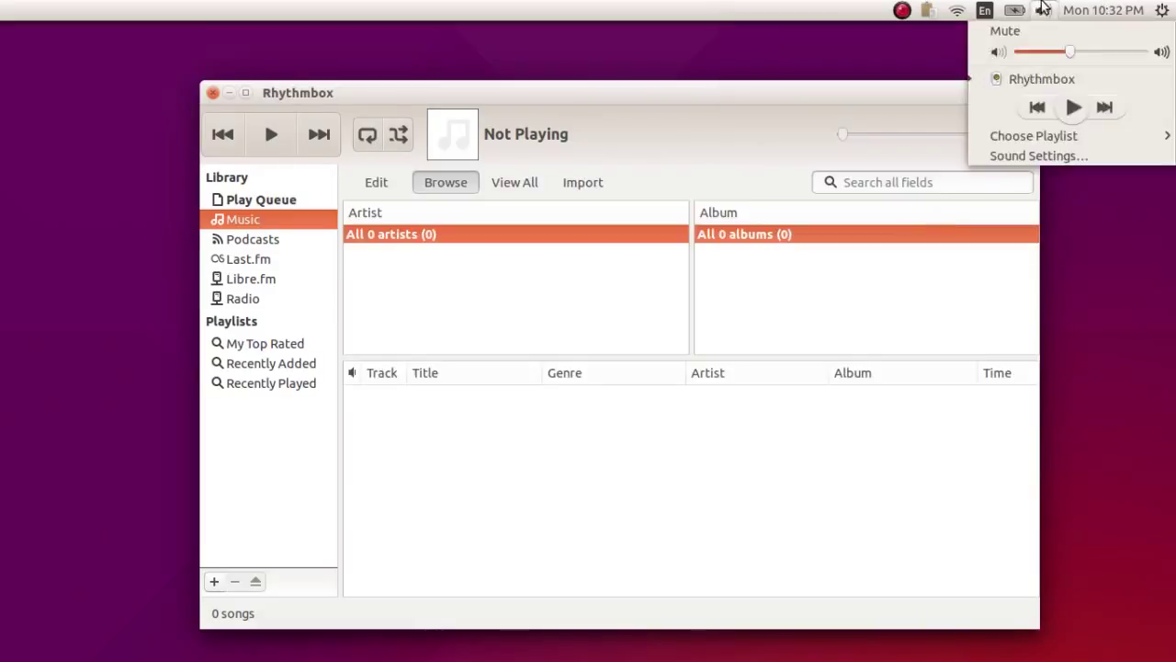
left_click(1075, 109)
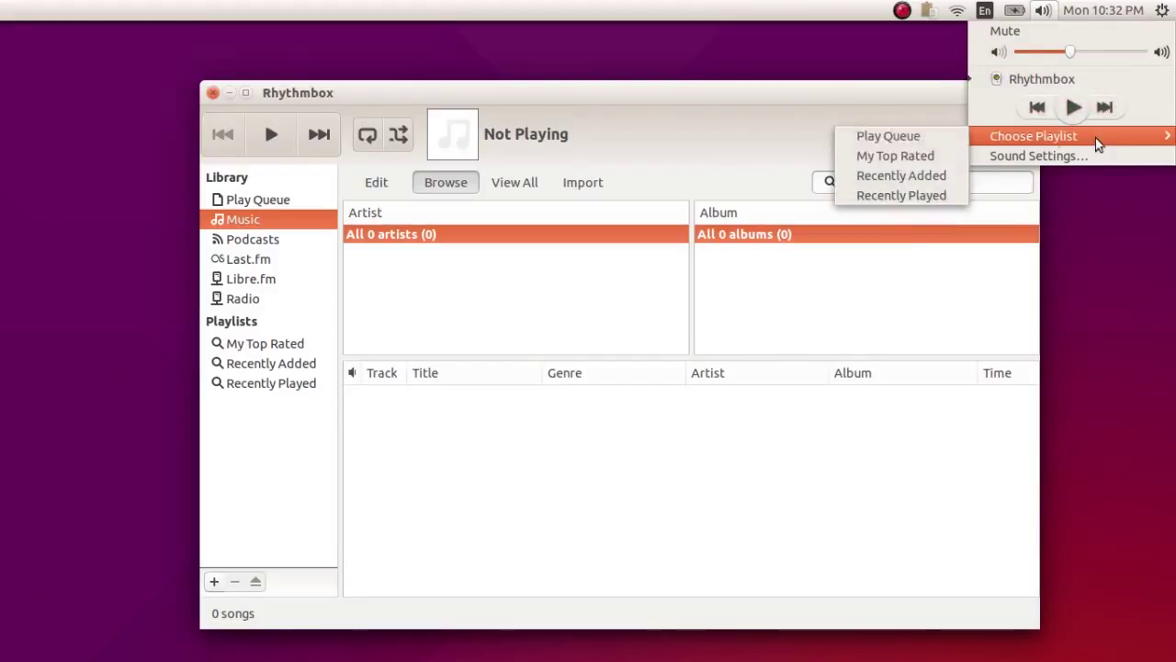
left_click(588, 498)
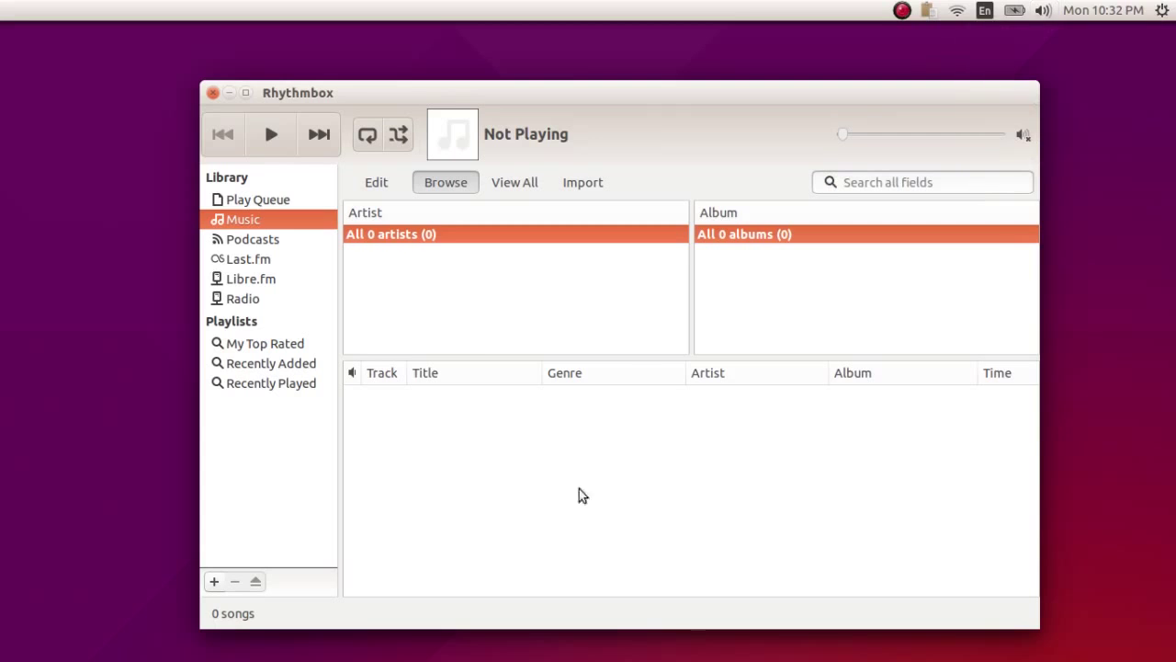
Close Rhythmbox, look through the installed applications and launch the Screenshot tool.
left_click(276, 94)
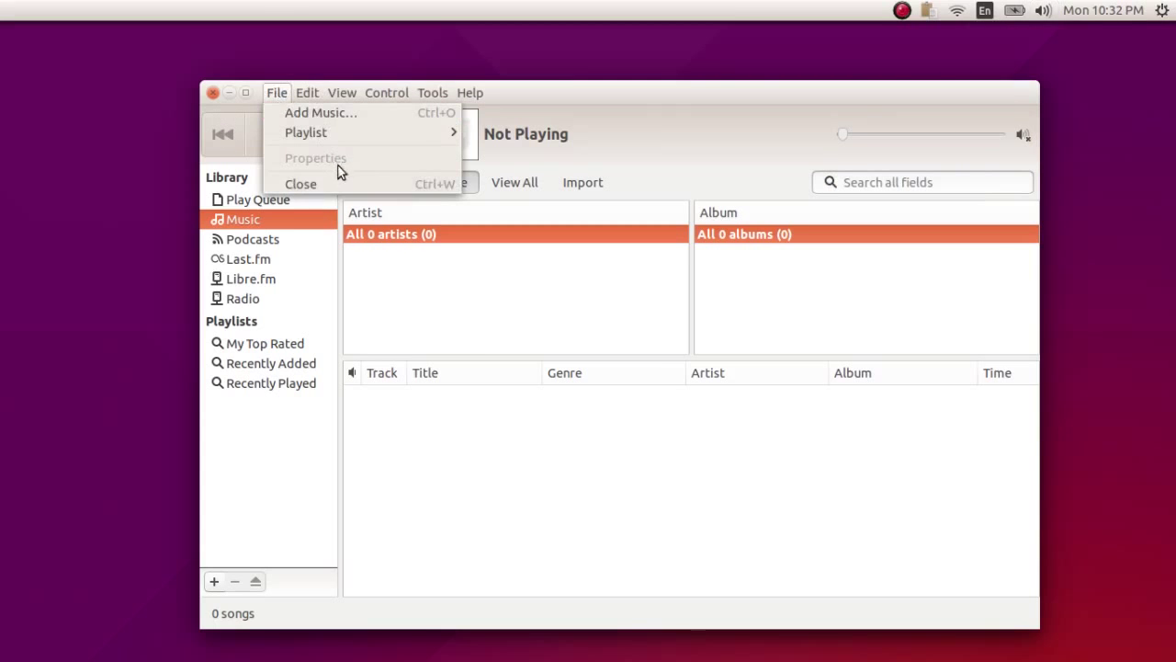
left_click(343, 184)
key("super")
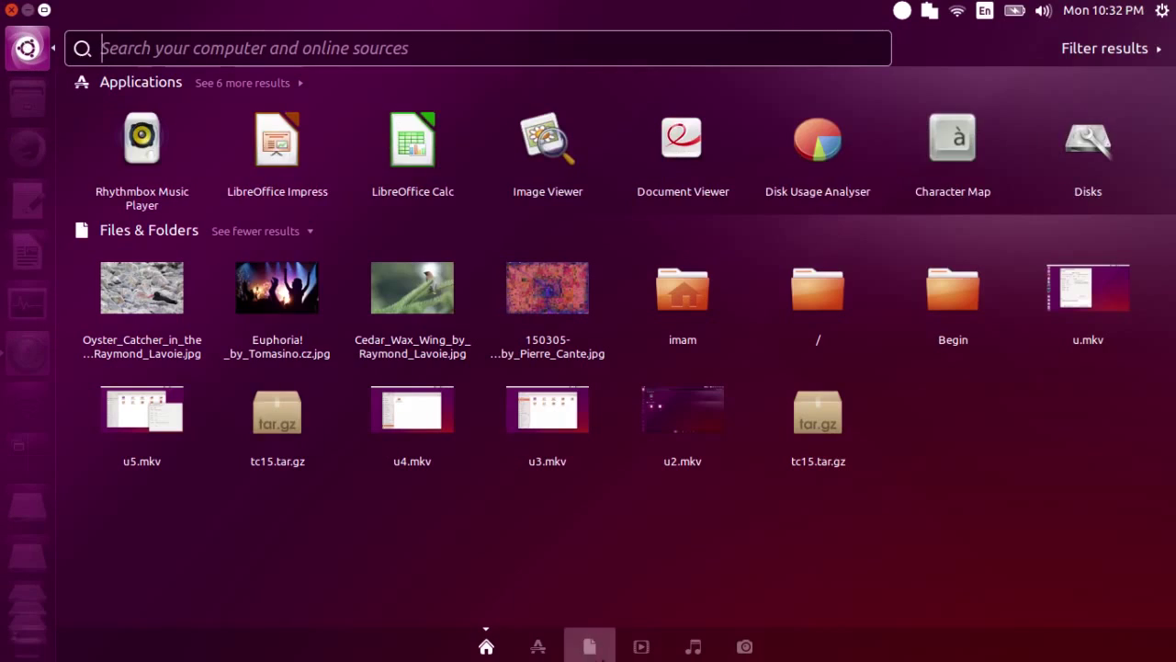
left_click(537, 646)
scroll(614, 276, "down", 5)
scroll(610, 338, "down", 5)
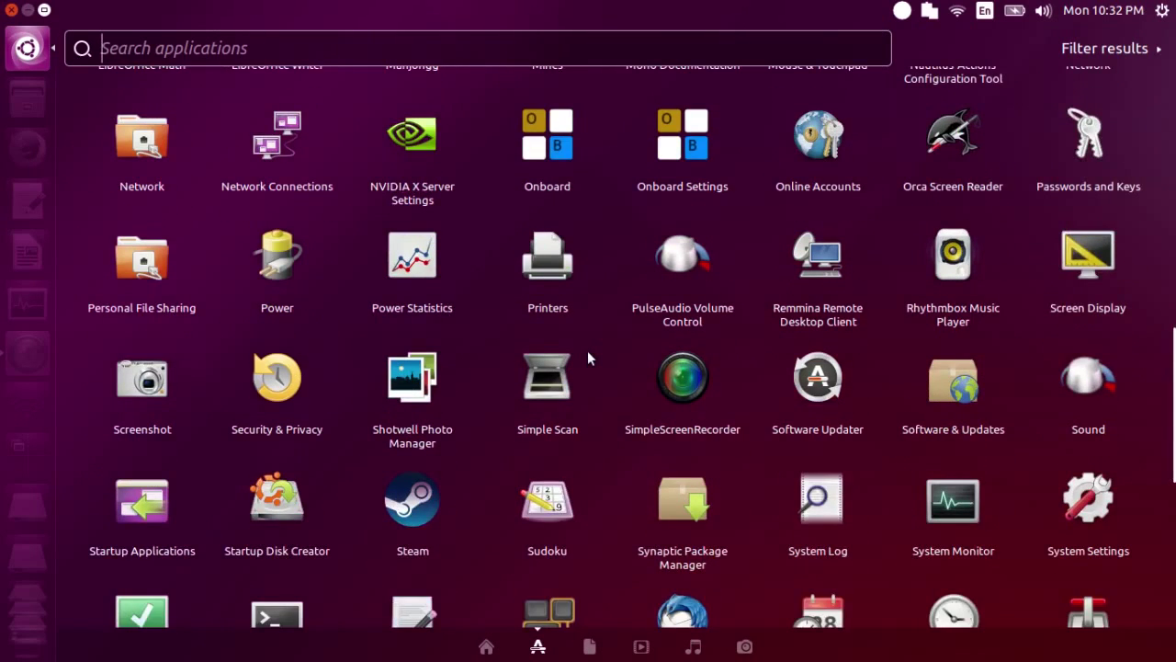
left_click(151, 377)
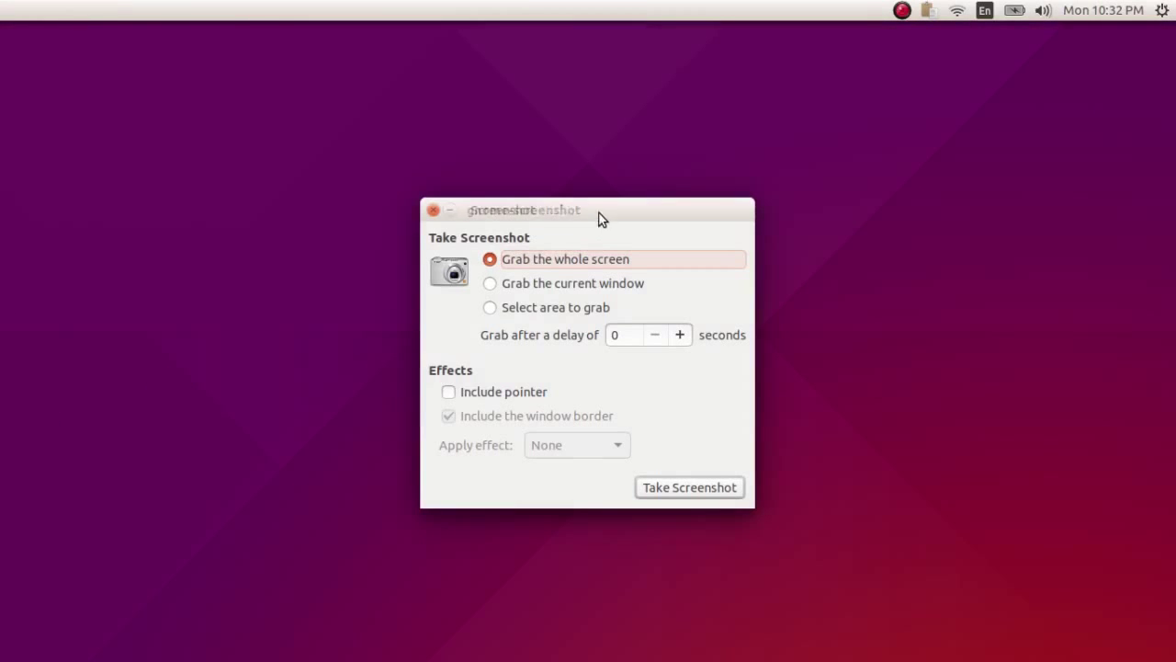
Take a screenshot of the whole screen and save it in the Pictures folder under the suggested name.
mouse_move(601, 218)
left_mouse_down()
mouse_move(556, 214)
mouse_move(593, 145)
mouse_move(608, 210)
left_mouse_up()
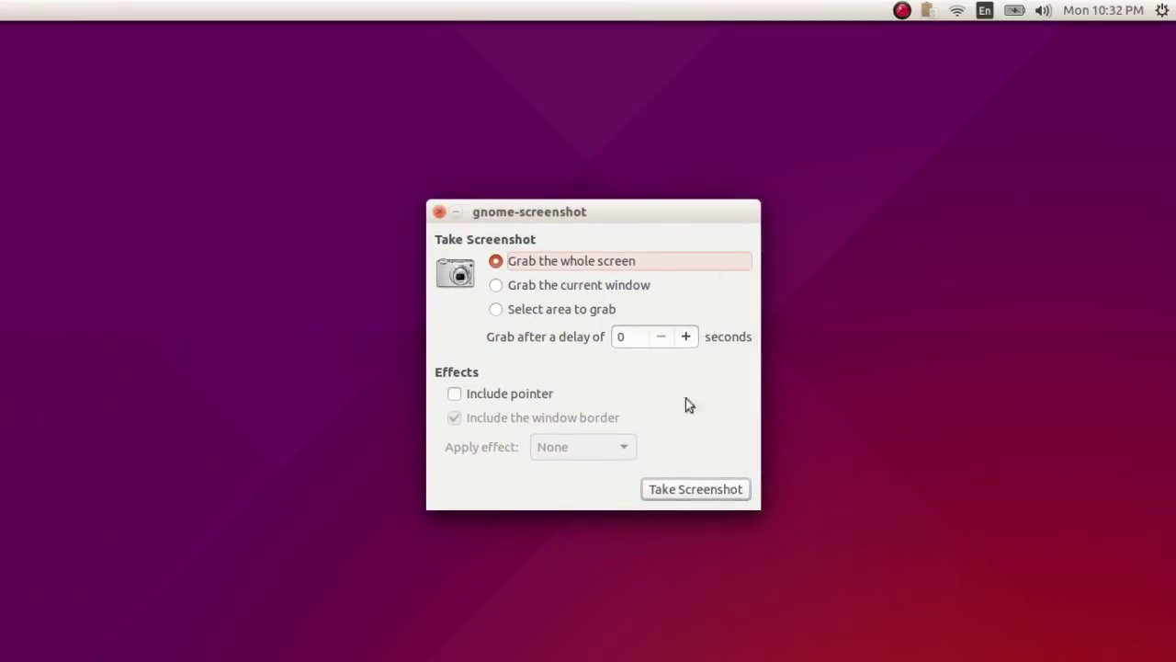
left_click(691, 493)
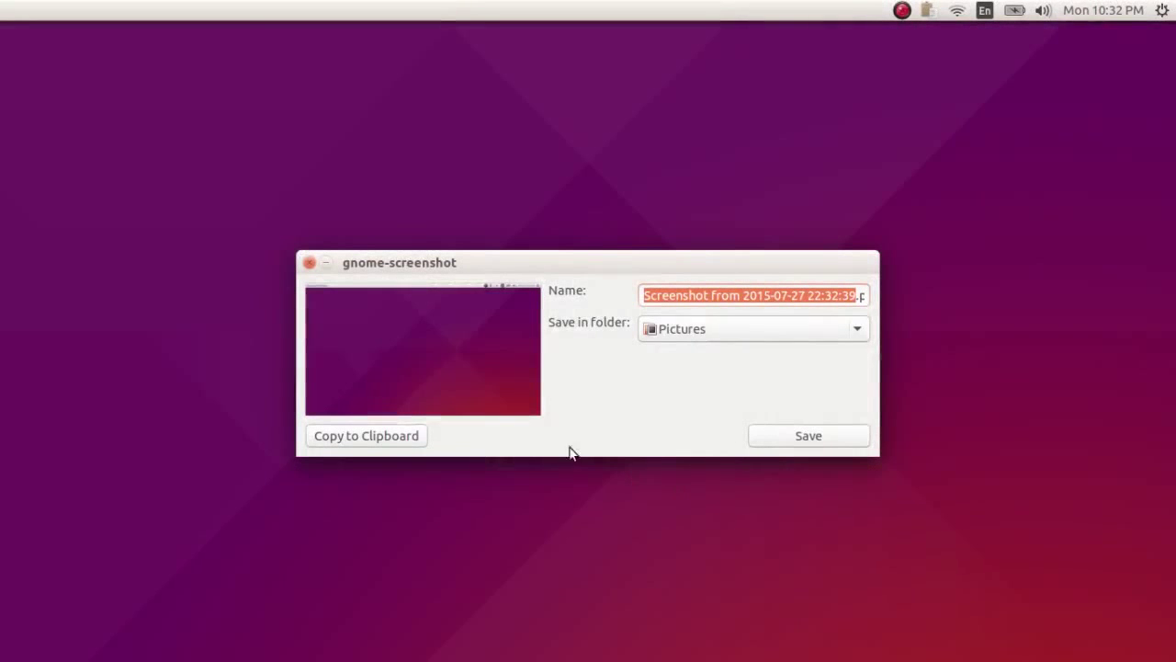
left_click_drag(473, 331, 666, 381)
left_click(740, 333)
left_click(740, 332)
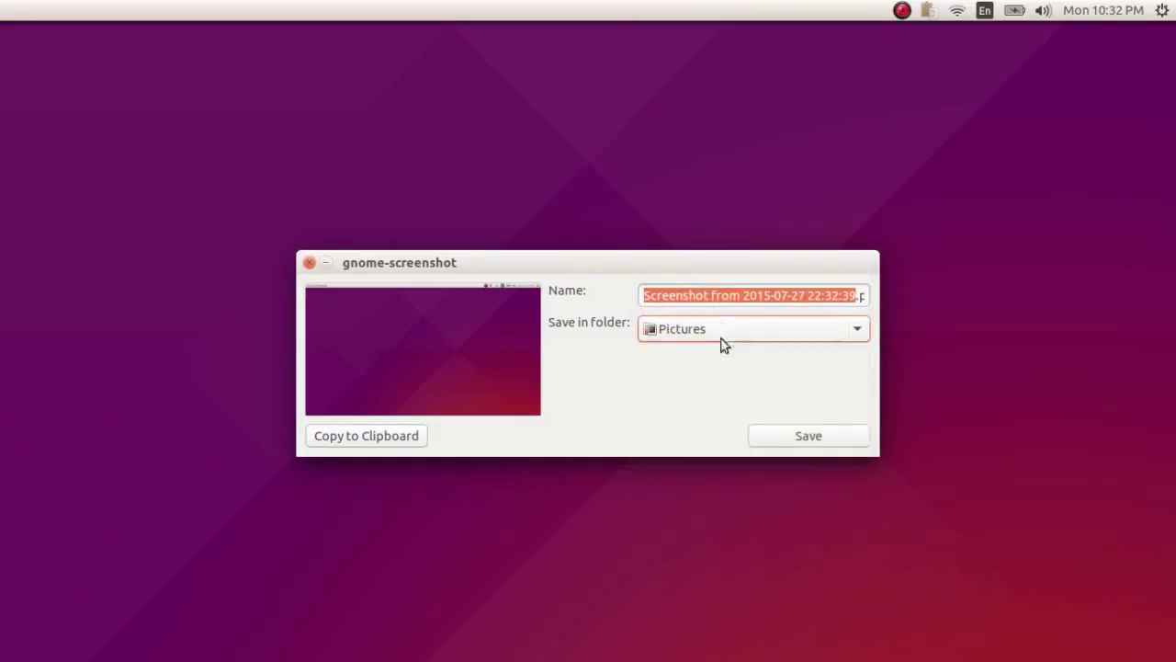
left_click(785, 442)
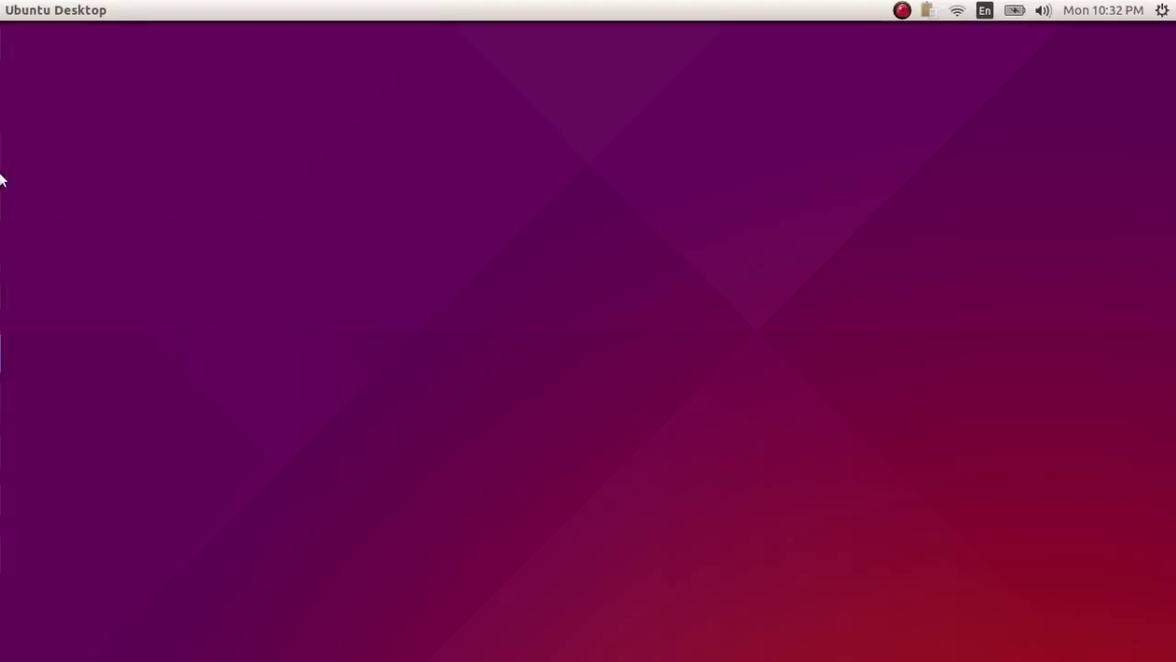
Open the Pictures folder in Files, view the saved screenshot in Image Viewer, and close the viewer.
mouse_move(2, 179)
right_click(35, 103)
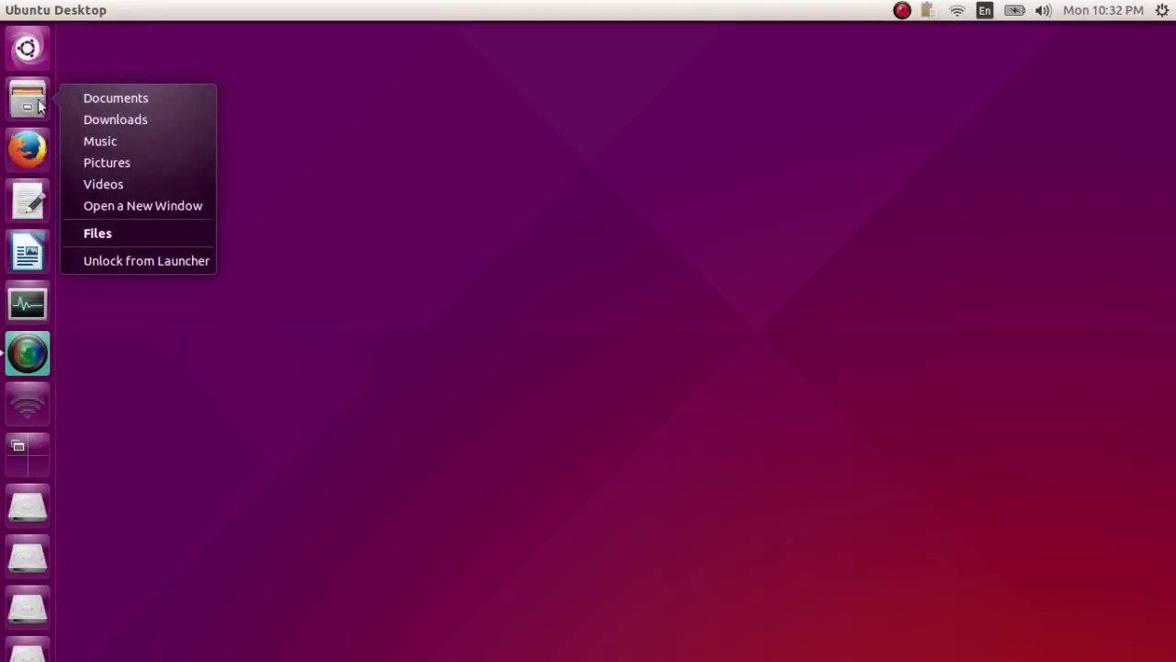
left_click(147, 162)
left_click(594, 144)
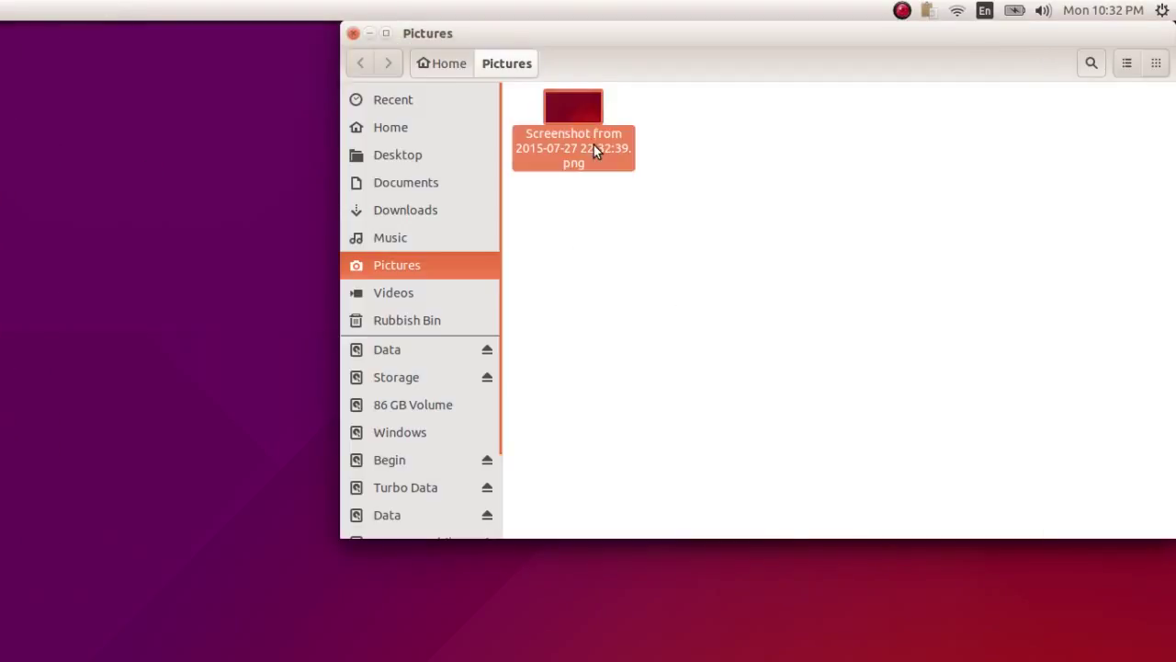
double_click(593, 144)
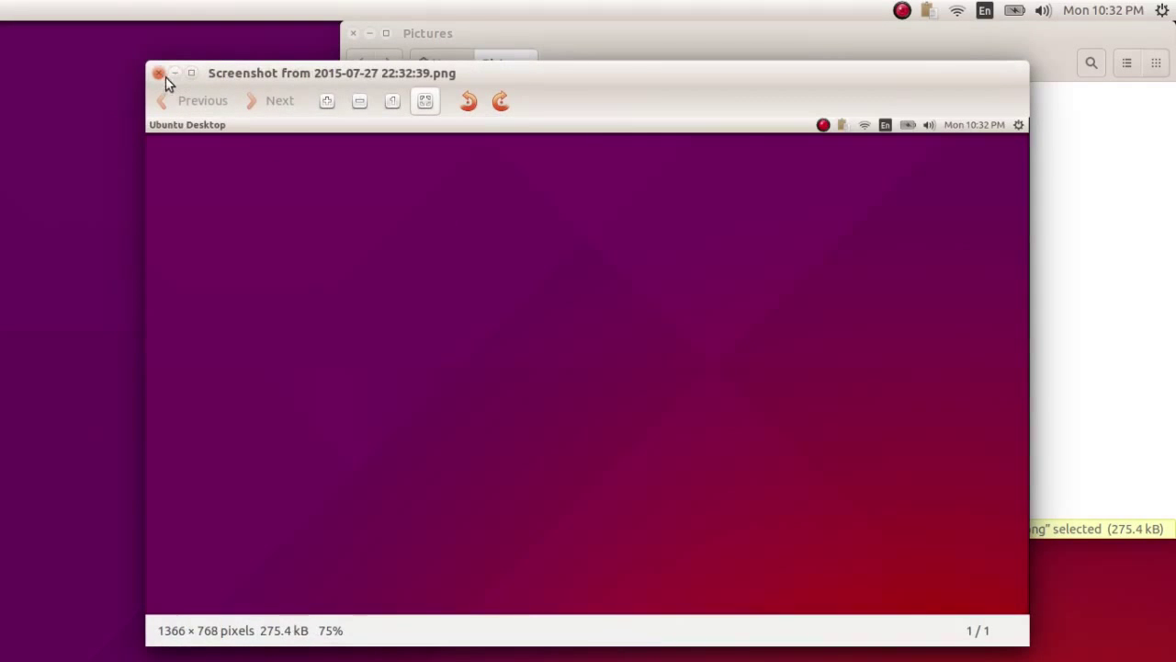
left_click(159, 74)
Move the screenshot from Pictures to the Rubbish Bin, empty the bin, and close the Files window.
left_click_drag(559, 154, 436, 332)
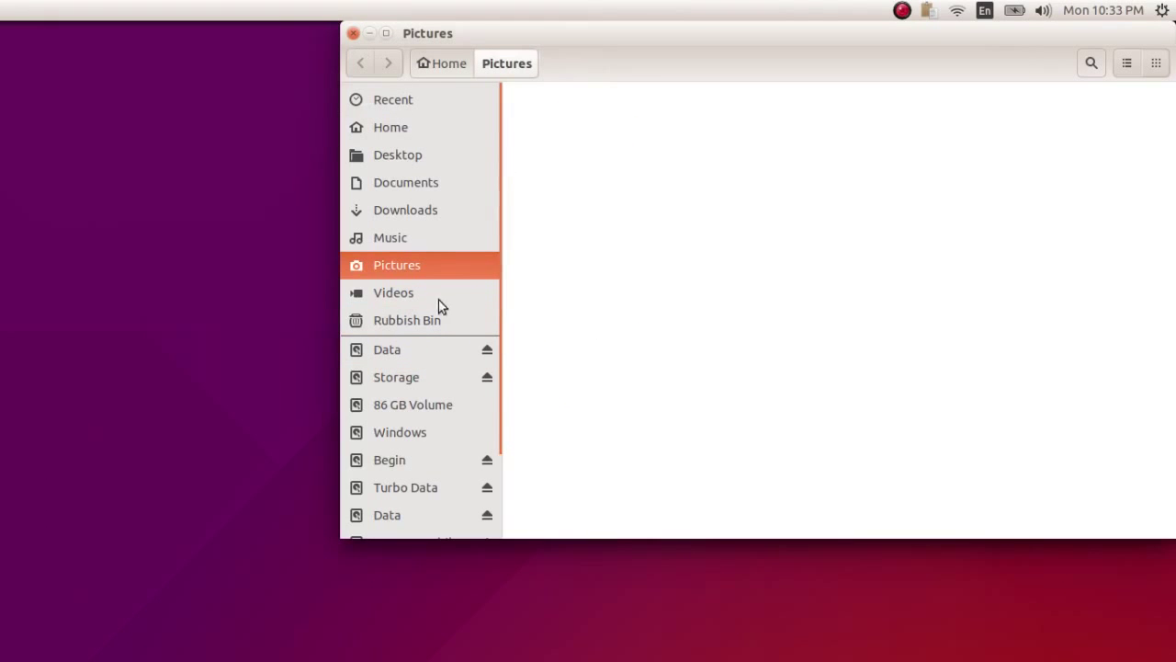
right_click(425, 320)
left_click(511, 447)
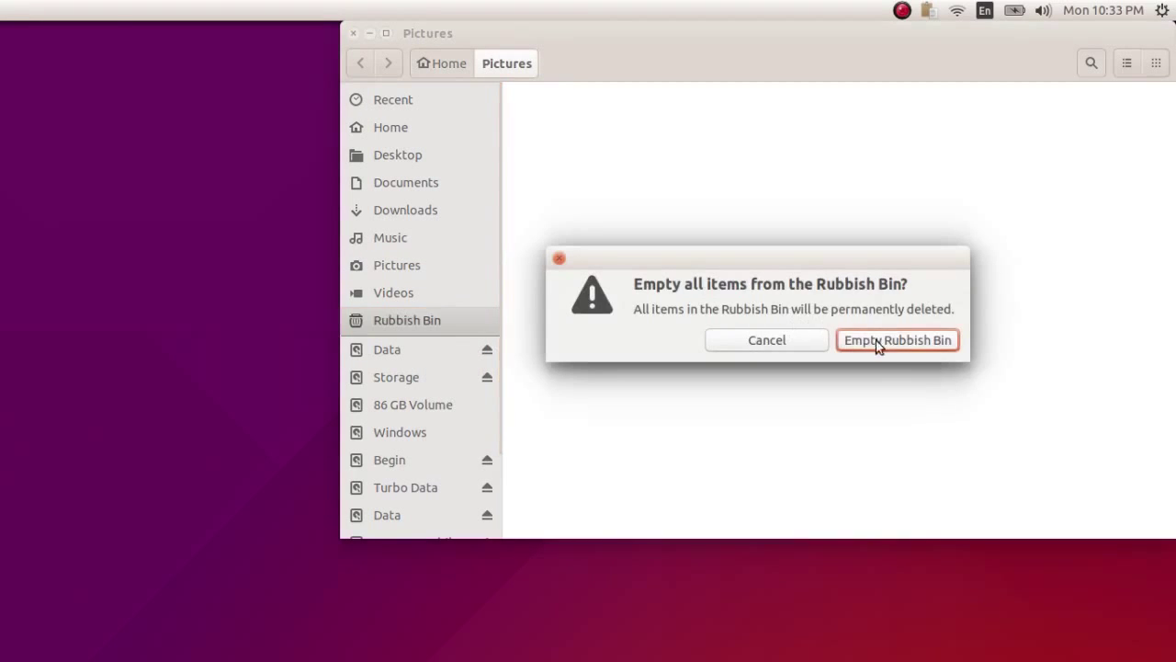
left_click(876, 340)
left_click(353, 33)
Look through the installed applications and launch Shotwell Photo Manager.
mouse_move(3, 64)
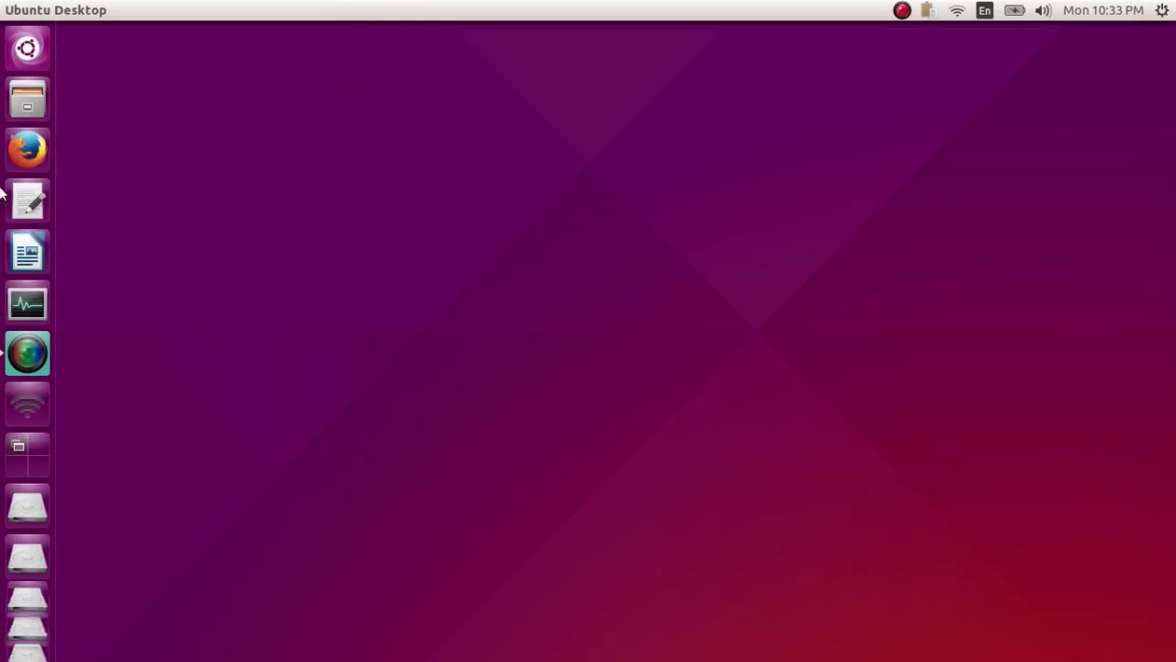
left_click(45, 62)
left_click(538, 646)
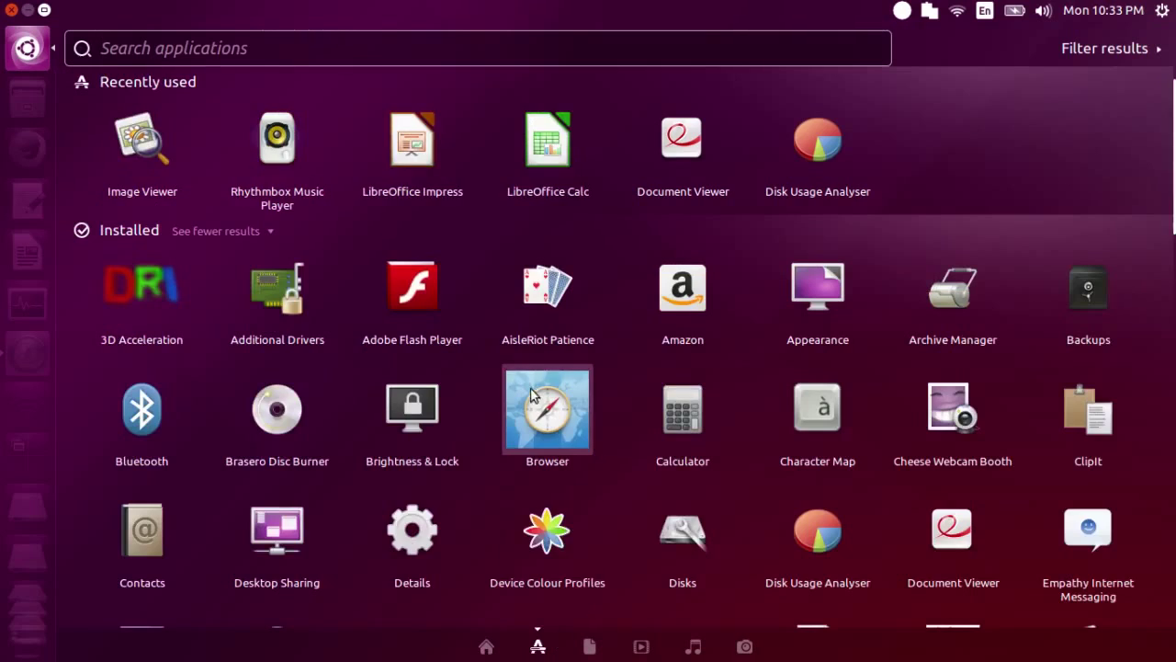
scroll(533, 395, "down", 6)
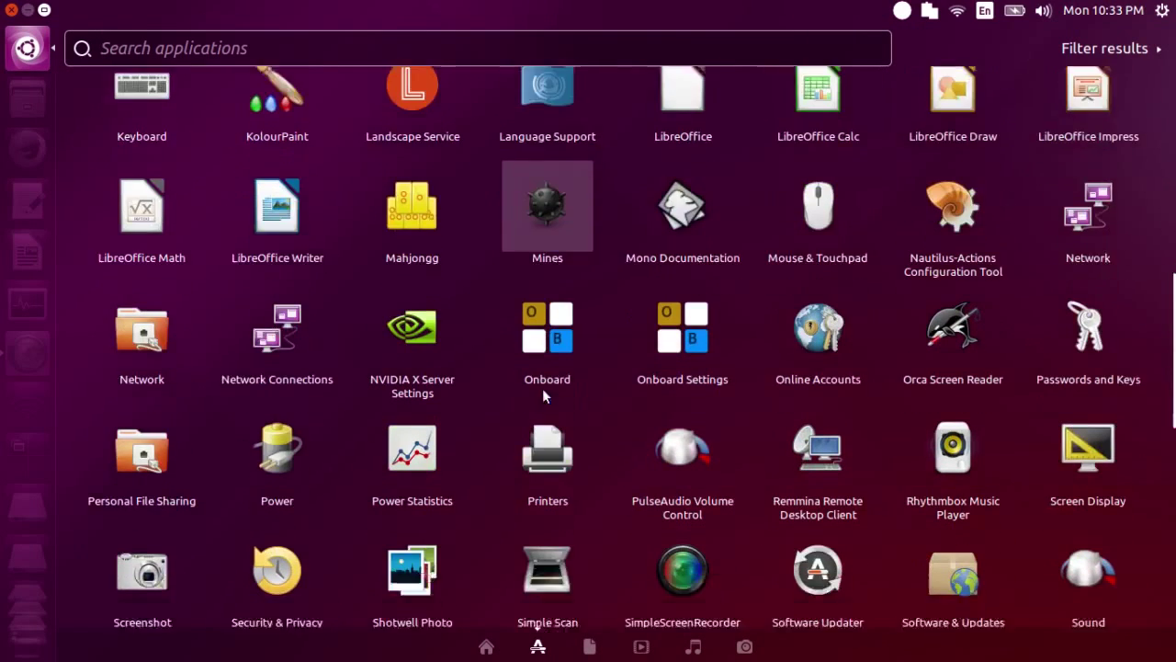
scroll(542, 391, "down", 3)
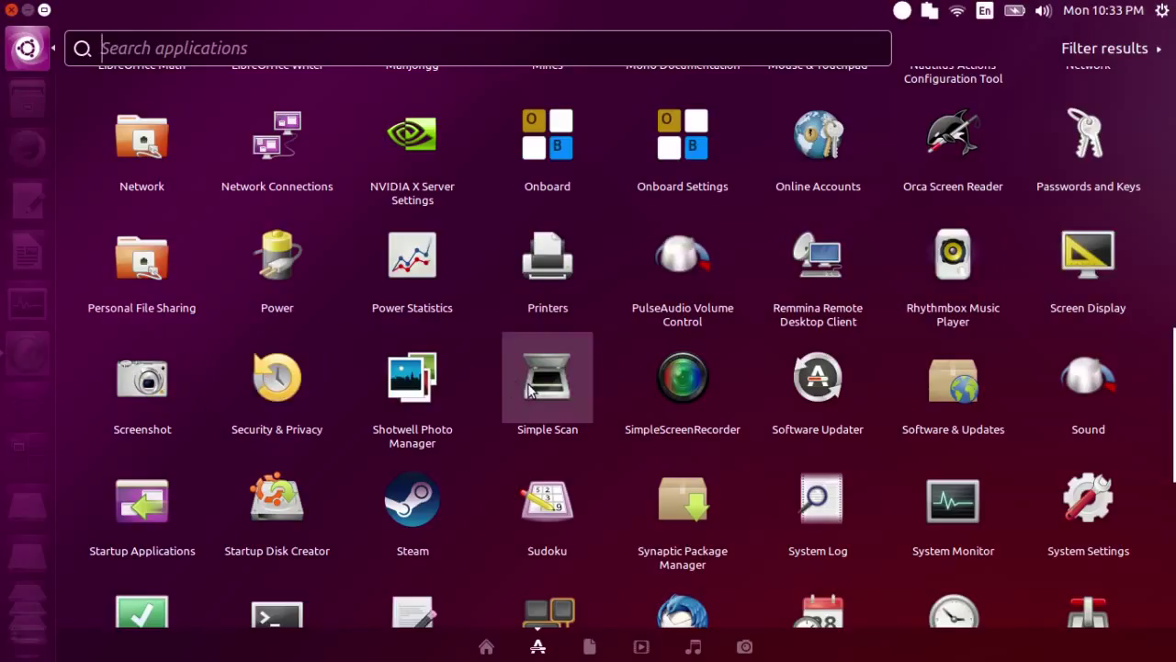
left_click(413, 384)
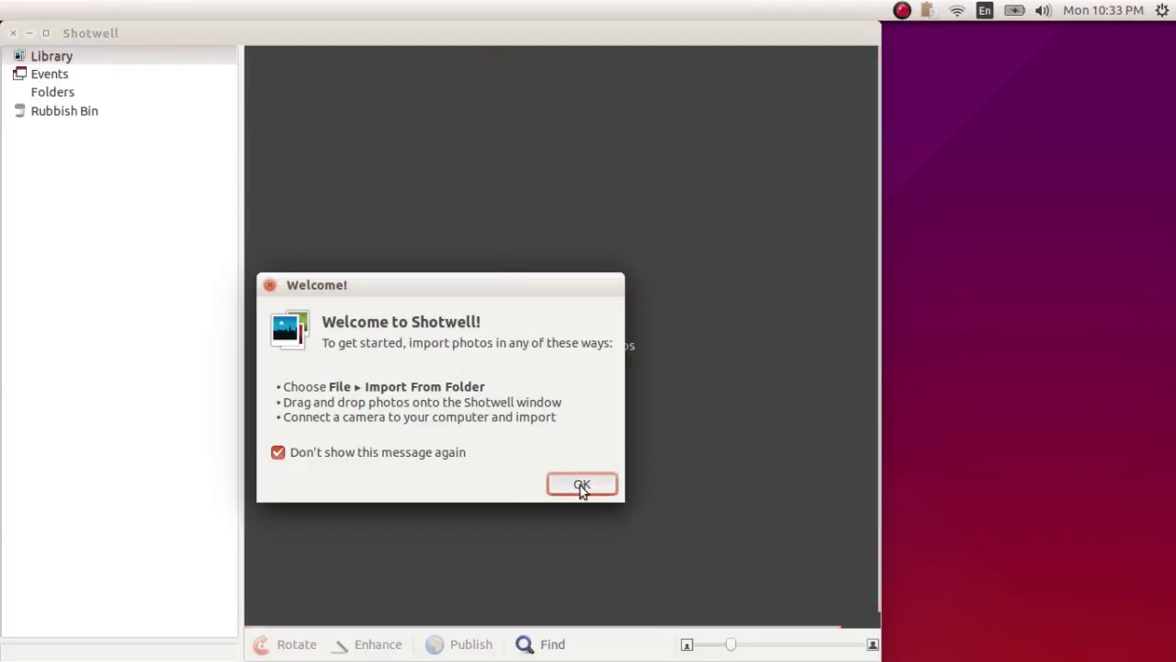
Dismiss Shotwell's welcome message, look through the Events, Rubbish Bin and Library views, and shift the window away from the screen edge.
left_click(580, 484)
key("Down")
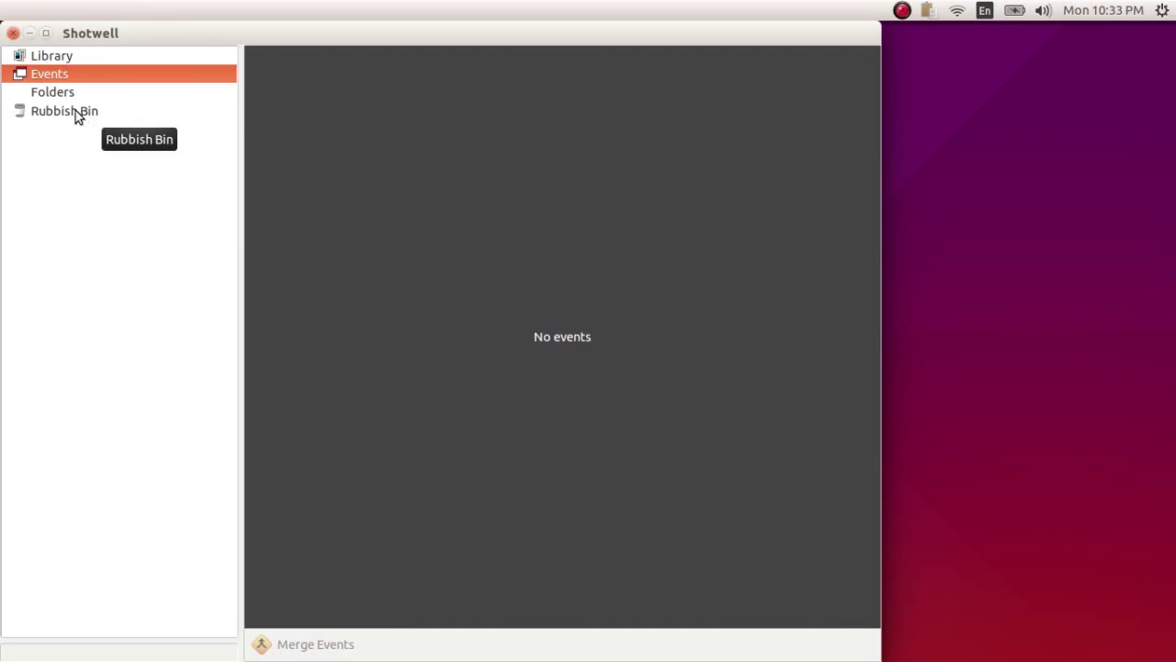
left_click(77, 117)
left_click(65, 60)
left_click_drag(341, 26, 420, 31)
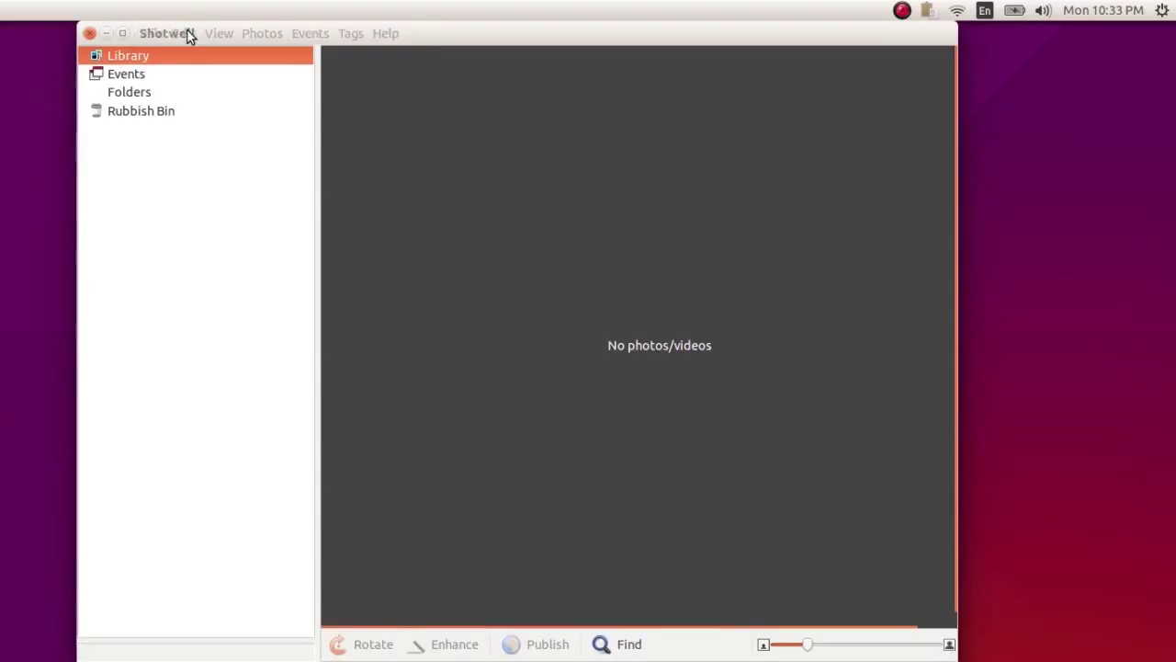
Start an import from a folder and browse the computer's file system to /usr/share.
left_click(145, 40)
left_click(160, 56)
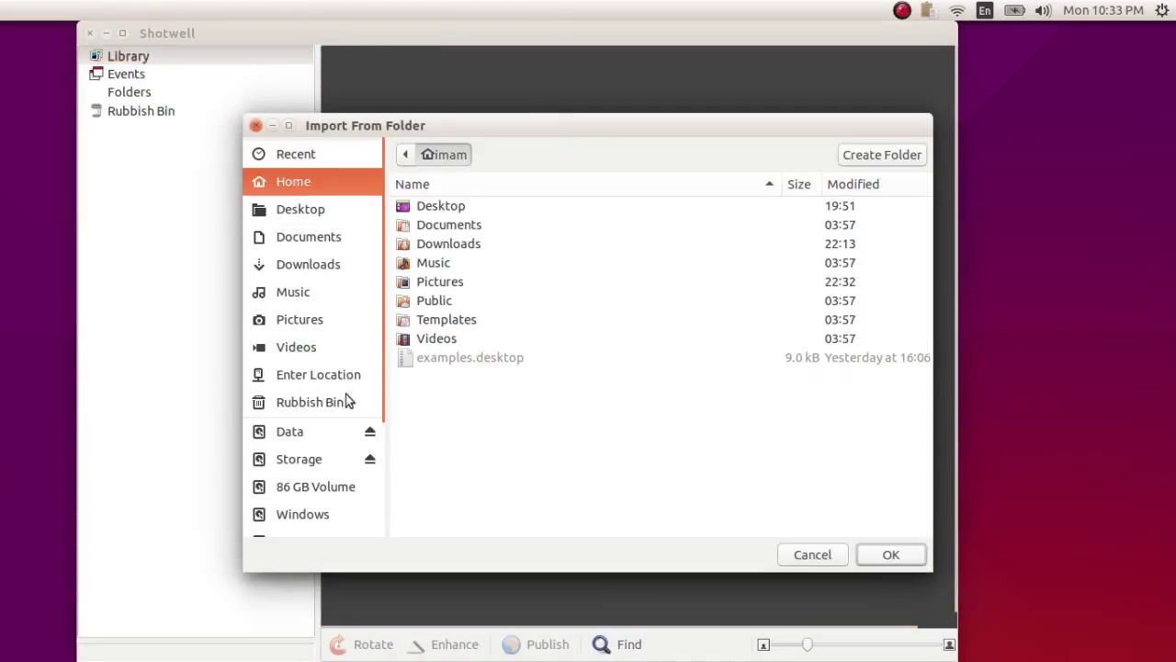
scroll(330, 494, "down", 3)
left_click(303, 493)
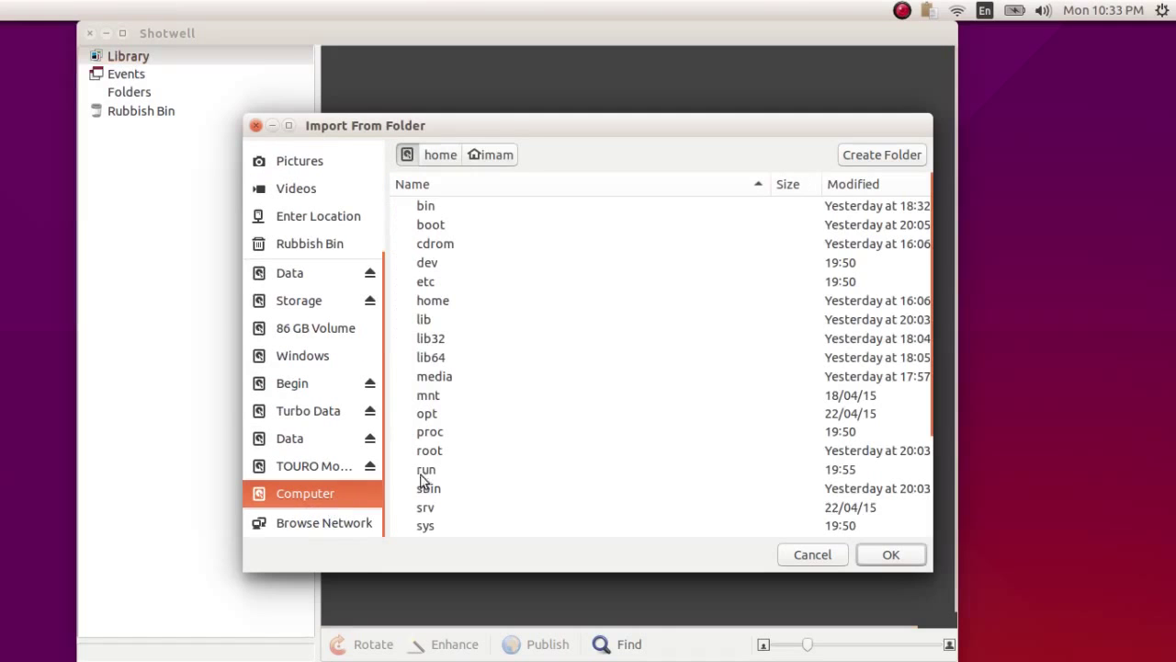
left_click(514, 513)
scroll(506, 505, "down", 2)
double_click(447, 512)
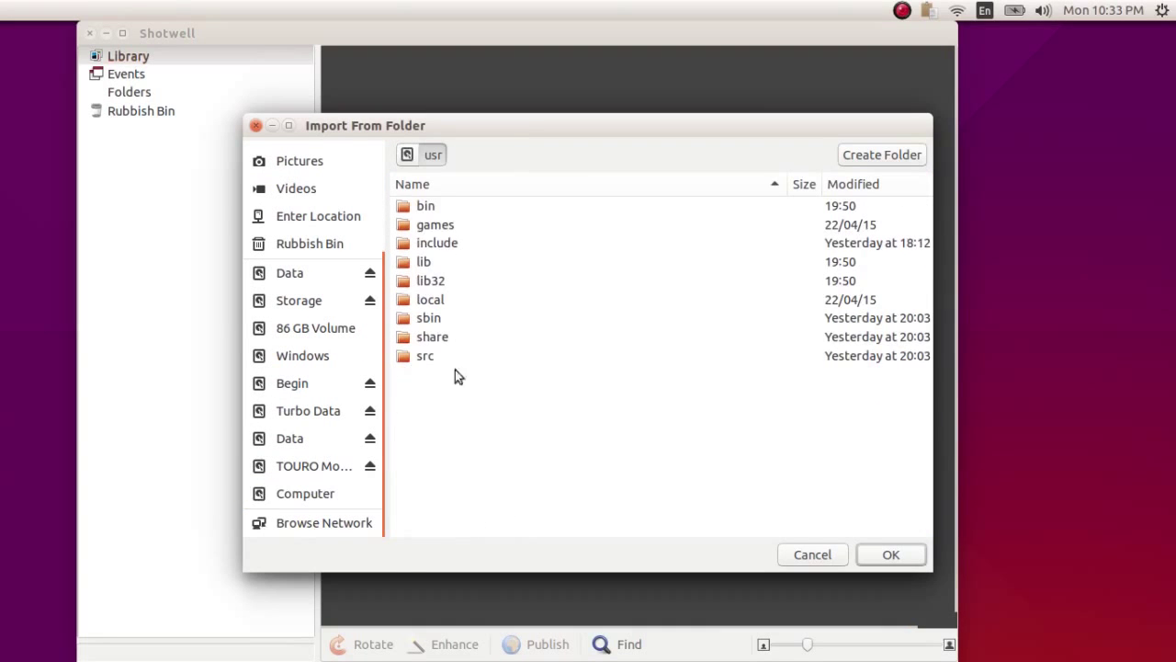
double_click(464, 340)
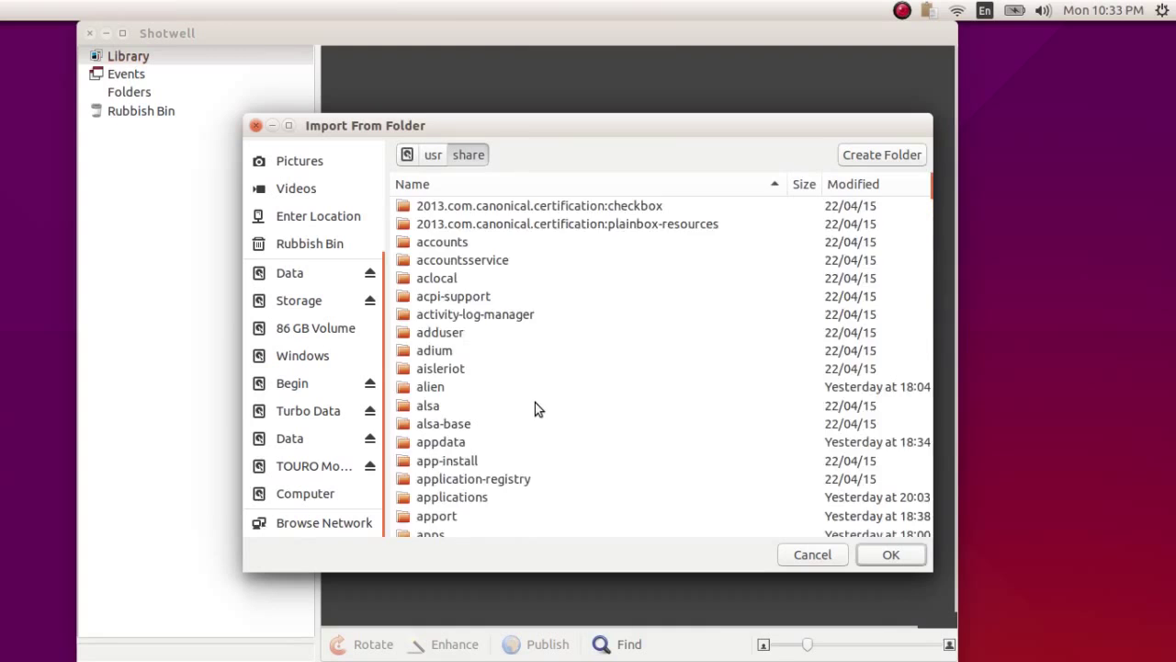
Choose the backgrounds folder, import its photos in place, and dismiss the import summary.
scroll(535, 404, "down", 5)
scroll(514, 341, "up", 3)
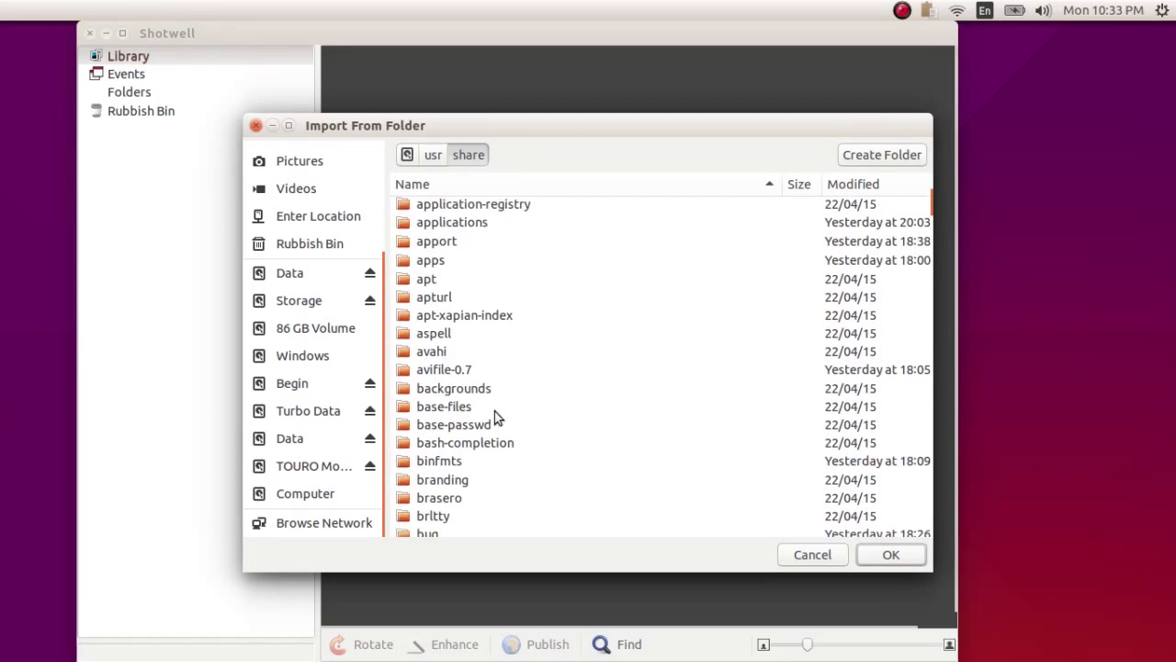
double_click(485, 389)
left_click(868, 555)
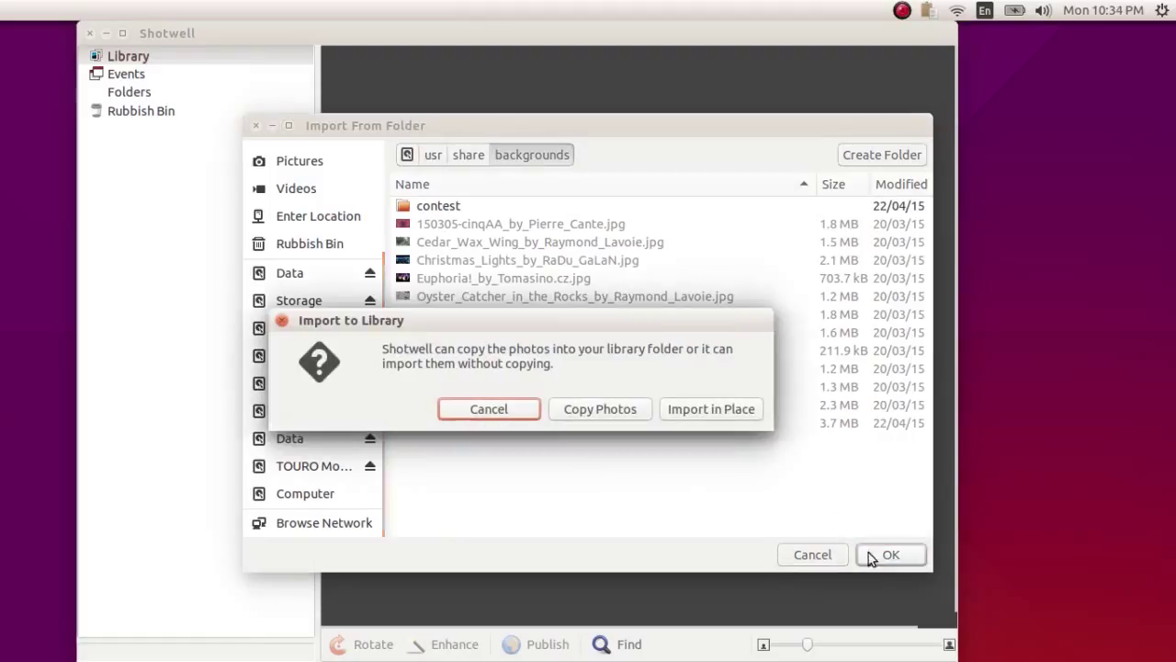
left_click(669, 414)
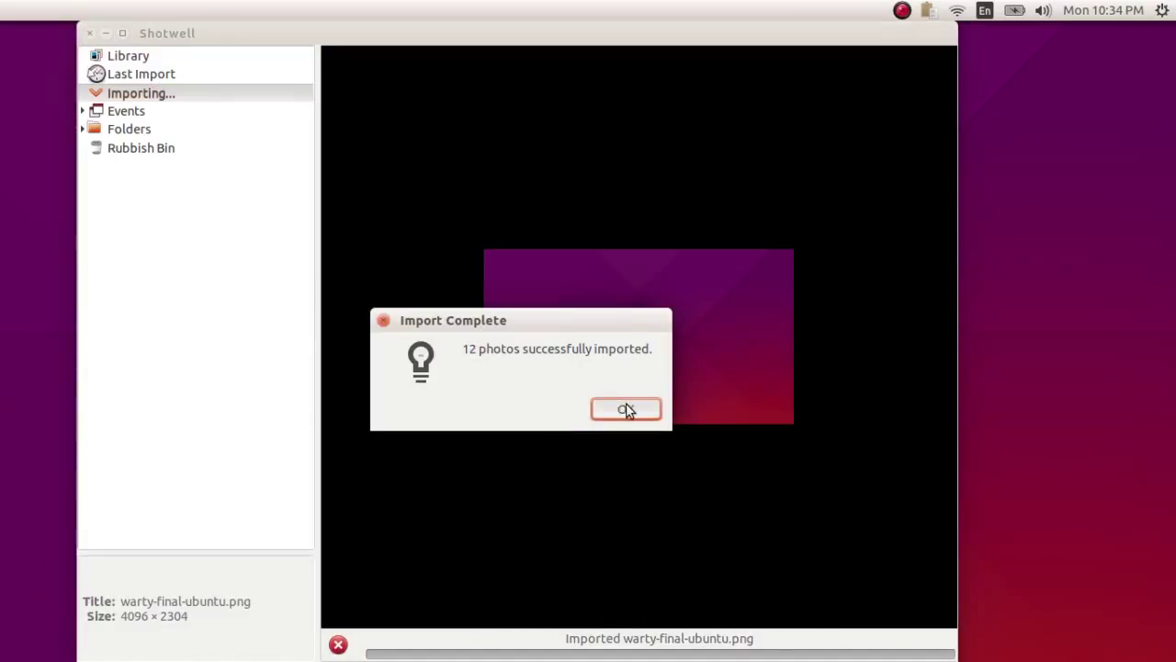
left_click(626, 410)
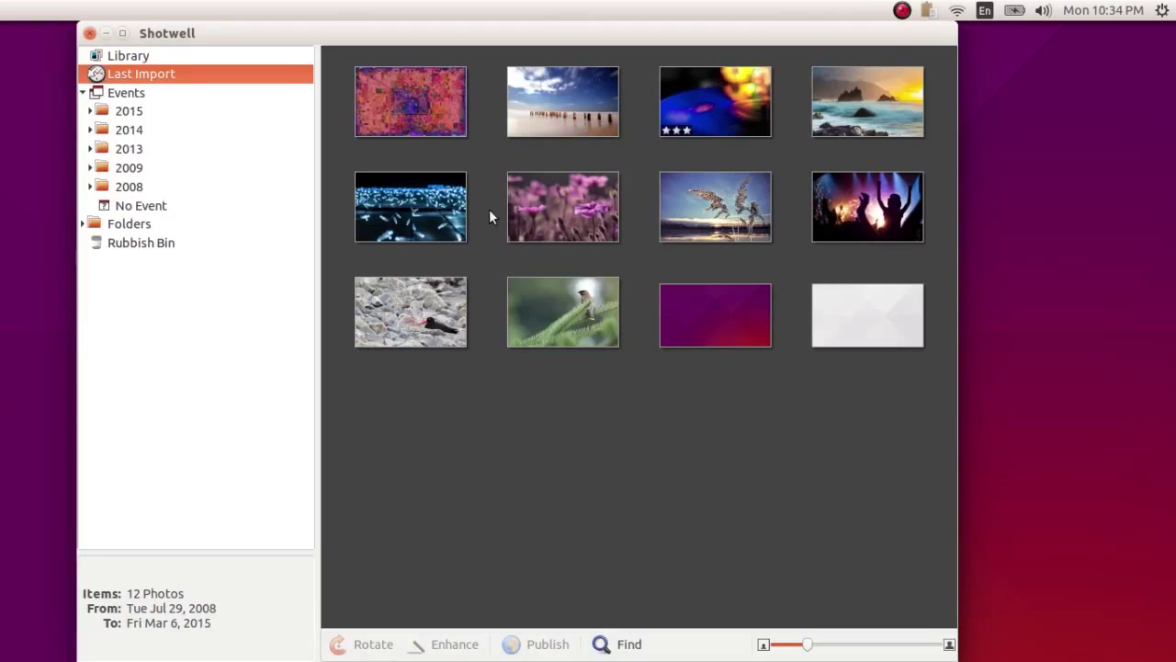
Open the first photo of the last import in the full-size view.
left_click(422, 112)
double_click(422, 112)
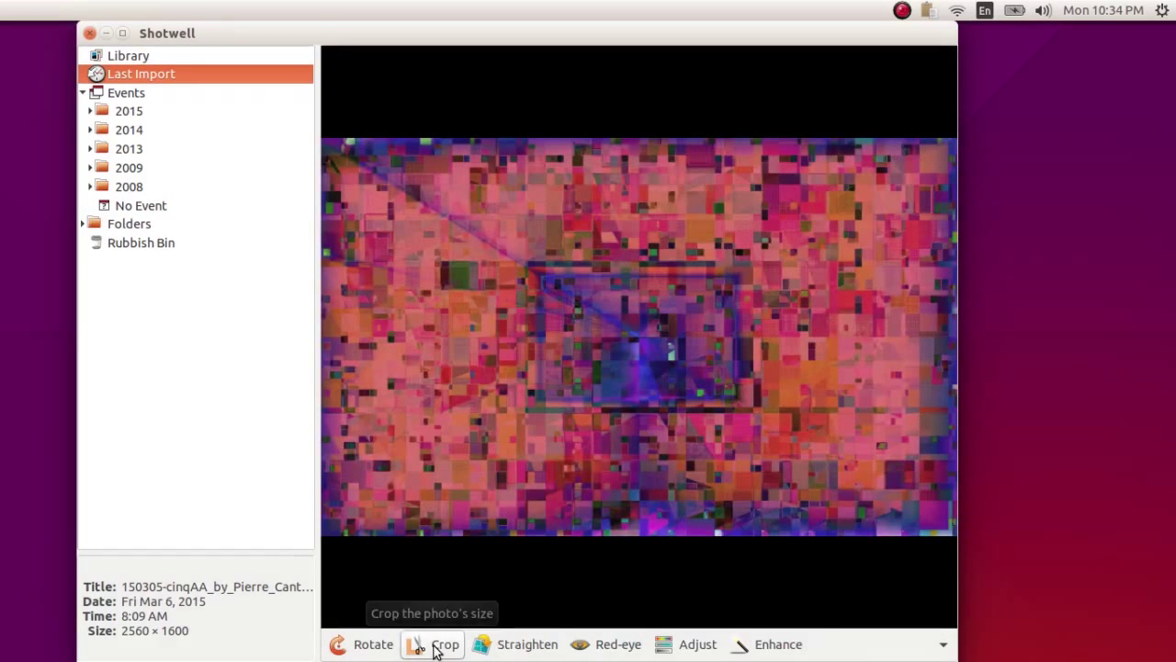
Try out the exposure, saturation, tint, temperature and highlights adjustments on the photo, reset them, and cancel the adjustment.
left_click(696, 644)
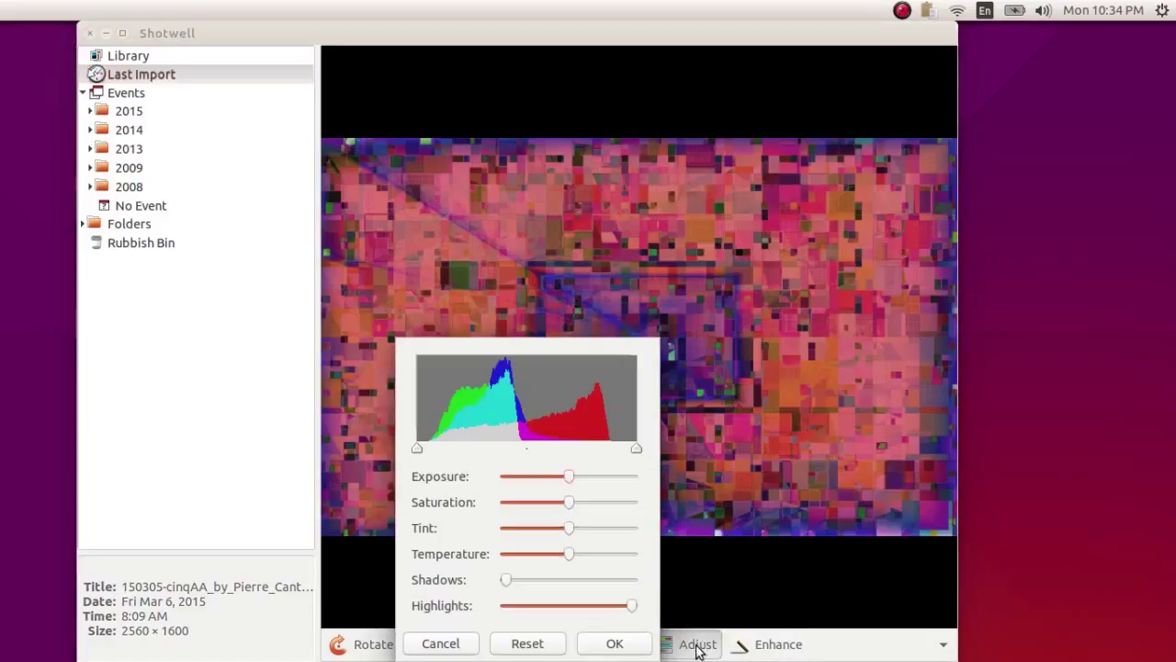
left_click_drag(570, 479, 530, 480)
mouse_move(569, 501)
left_mouse_down()
mouse_move(609, 510)
mouse_move(551, 512)
mouse_move(594, 494)
mouse_move(581, 501)
left_mouse_up()
left_click_drag(572, 346, 1099, 163)
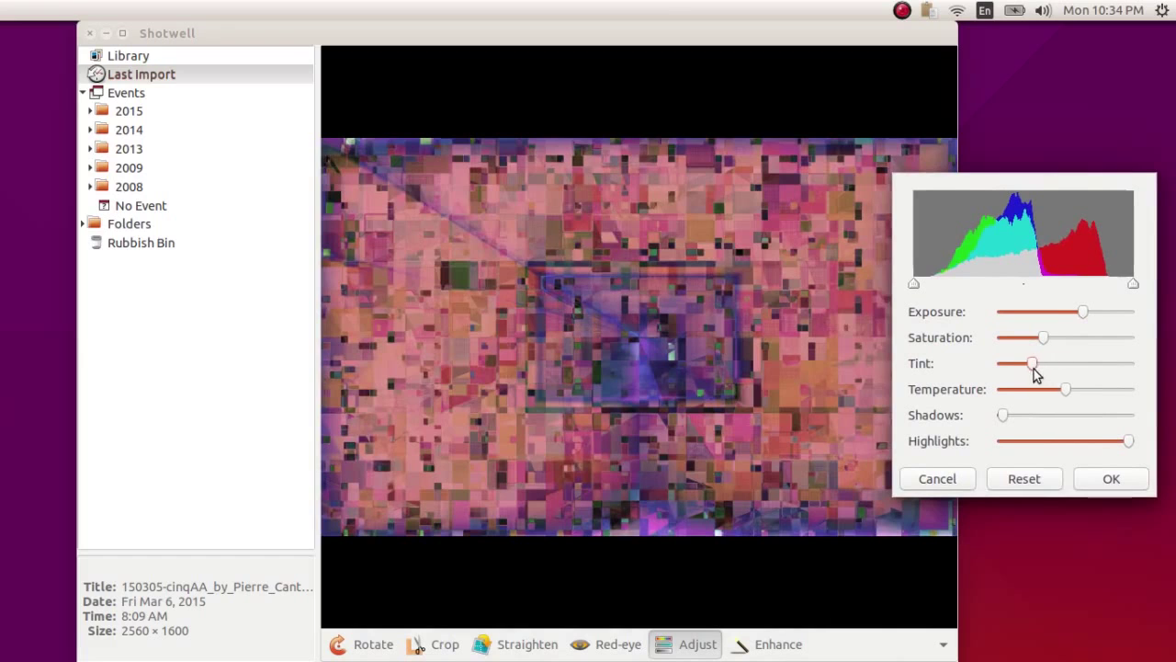
left_click_drag(1035, 370, 1021, 390)
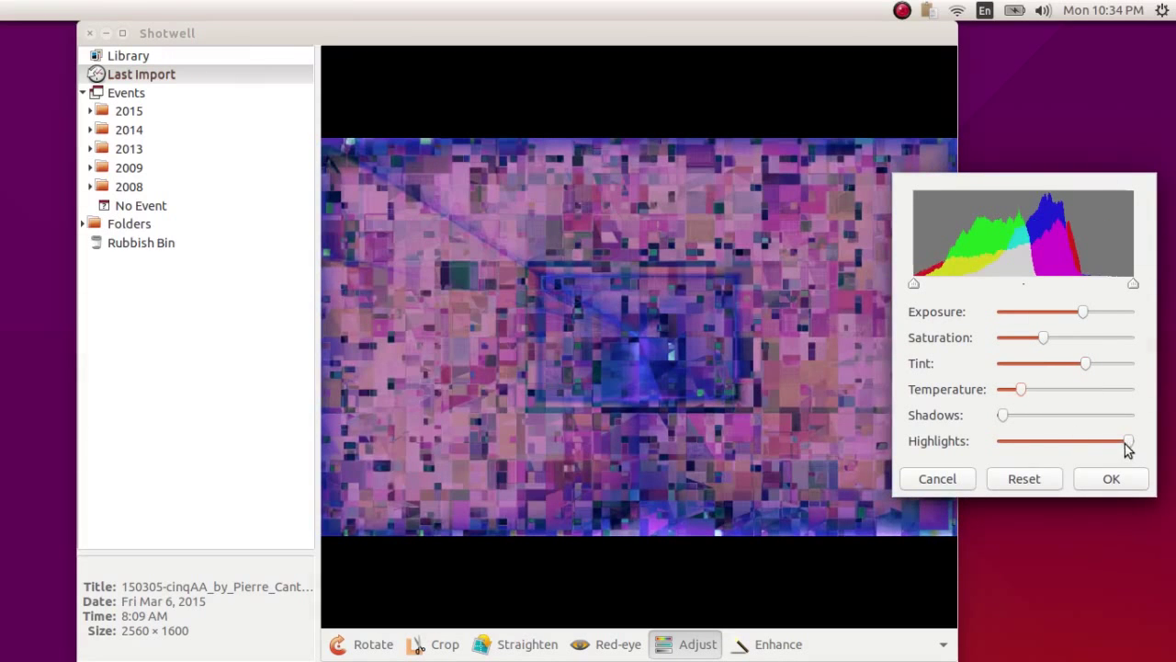
left_click_drag(1128, 443, 1030, 443)
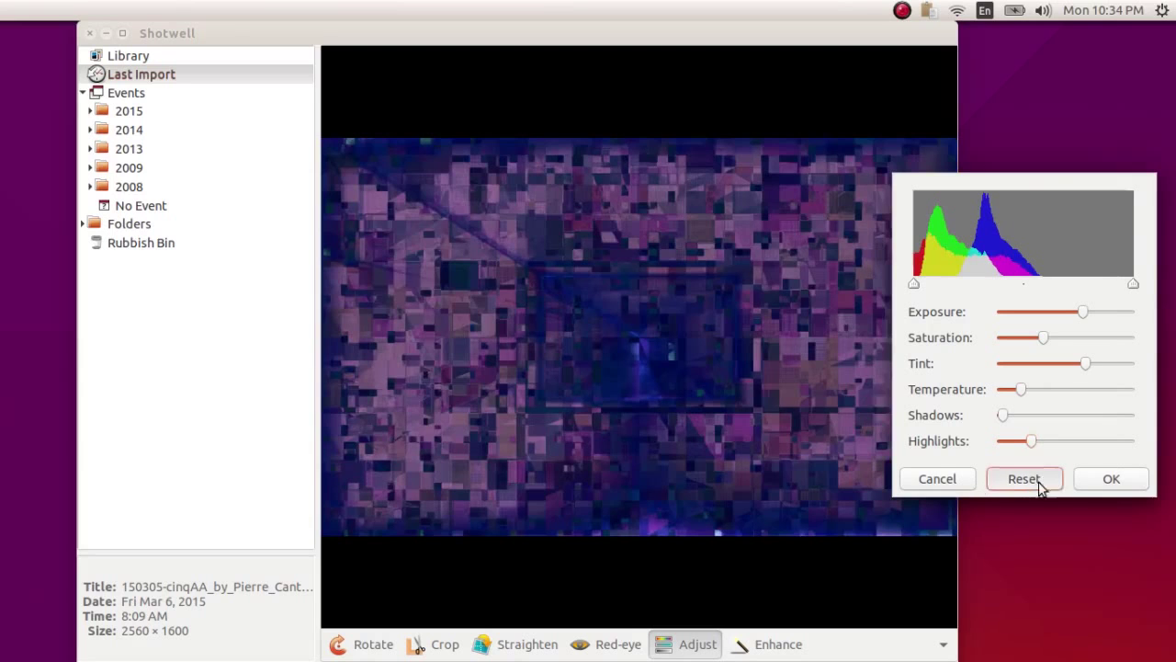
left_click(1041, 483)
left_click(970, 481)
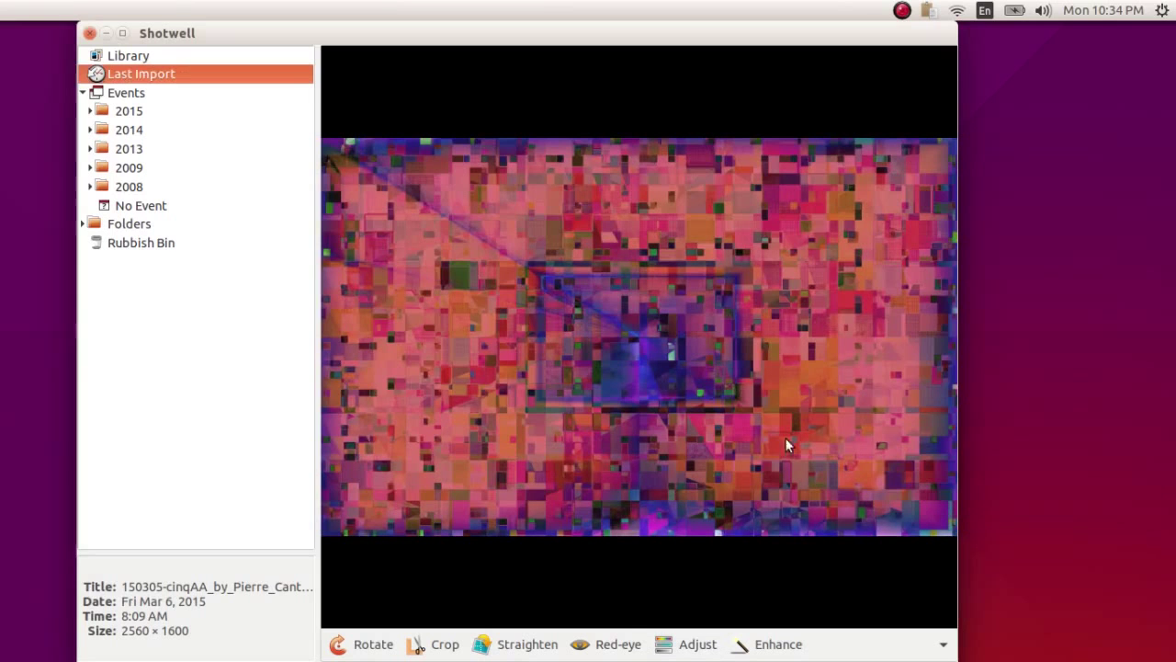
Apply the automatic Enhance correction to the open photo and close Shotwell.
left_click(796, 654)
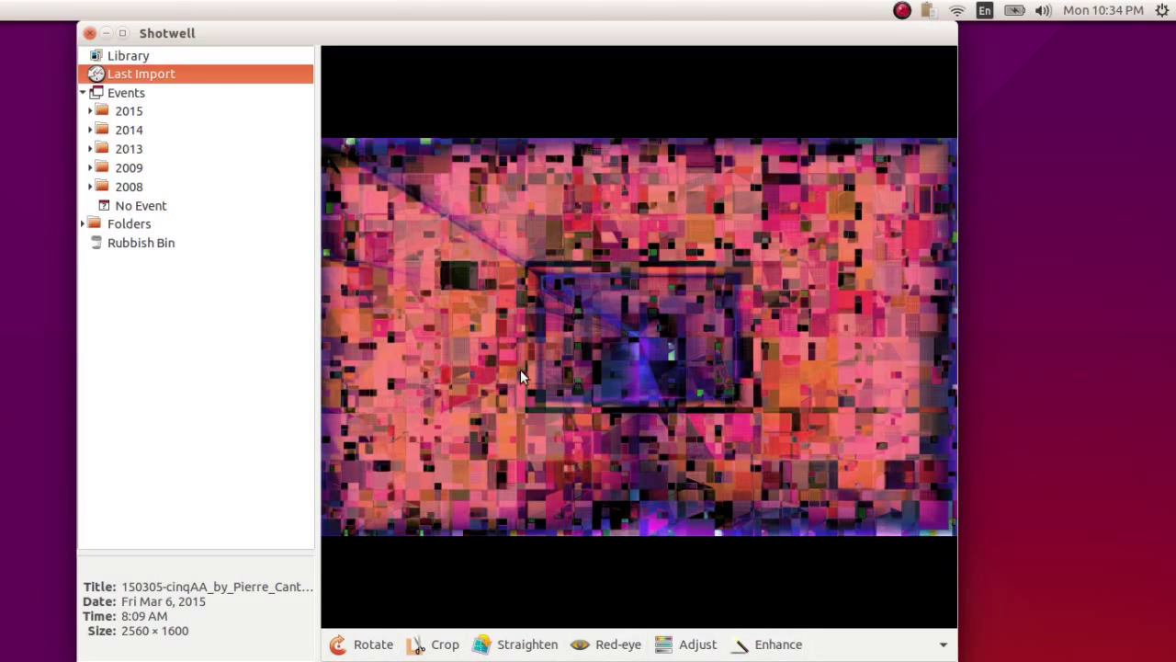
left_click(89, 32)
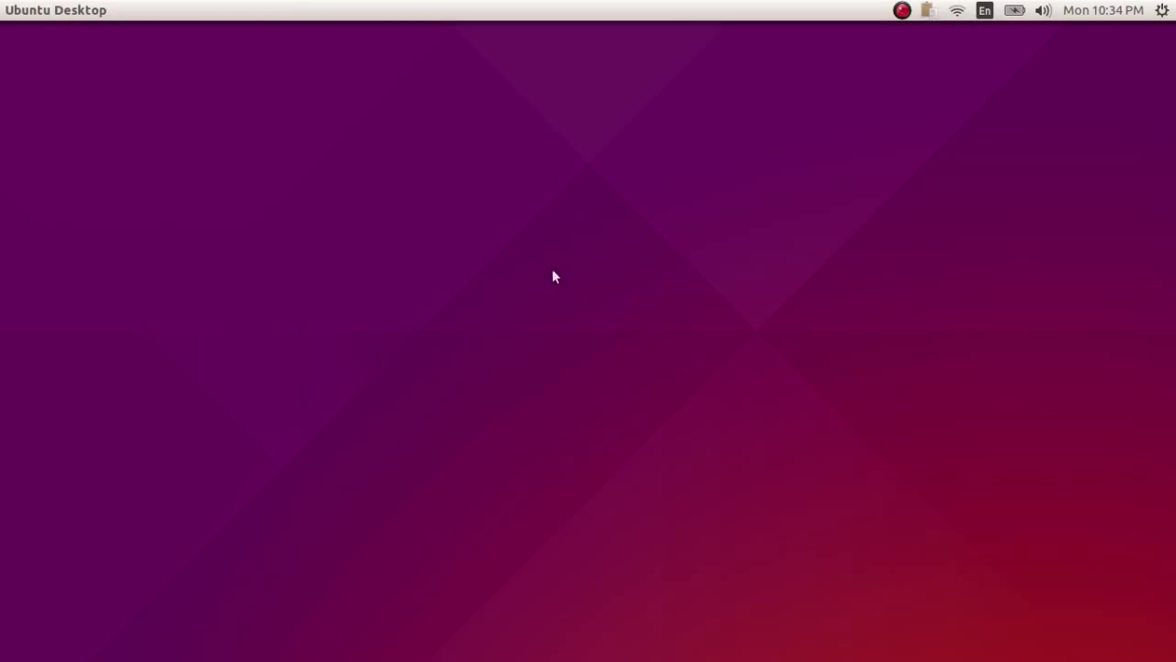
Briefly check the system search overview and switch to the SimpleScreenRecorder window.
mouse_move(10, 145)
left_click(27, 50)
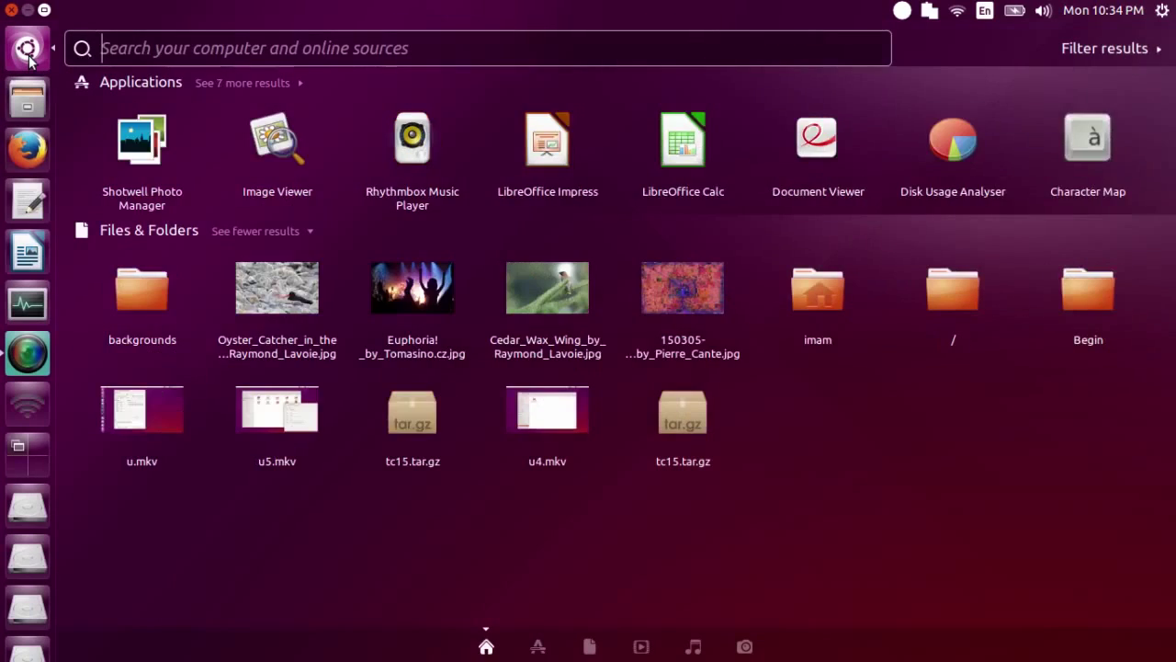
left_click(27, 50)
left_click(34, 368)
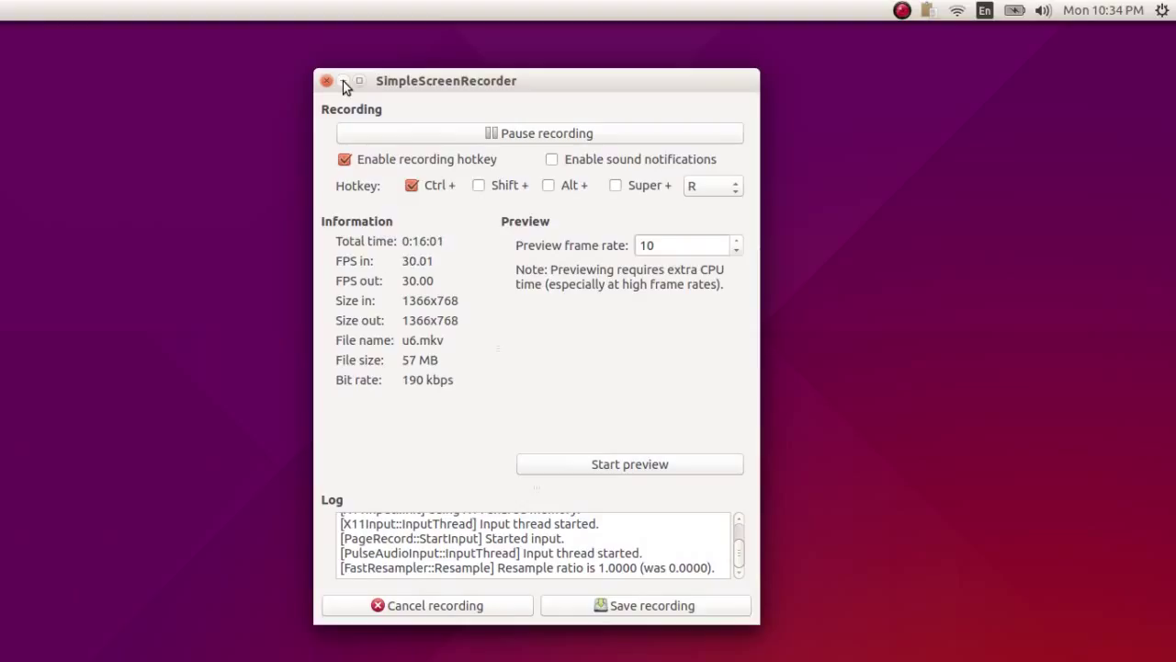
mouse_move(2, 322)
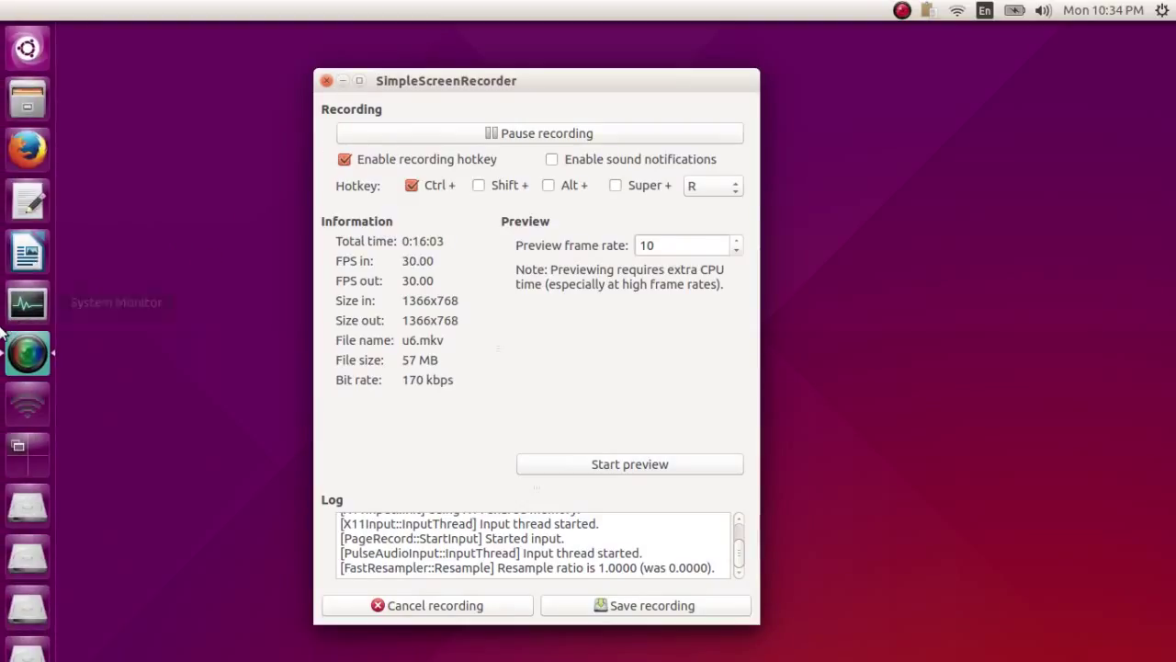